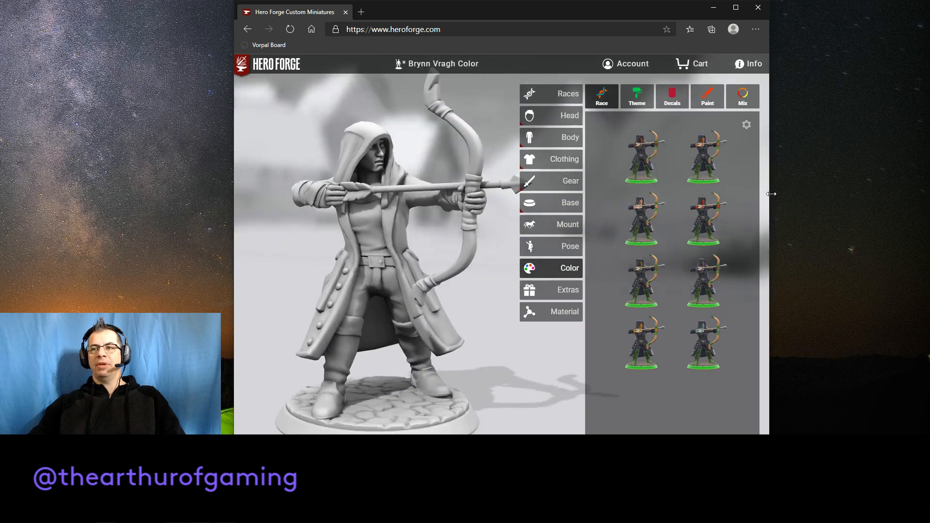
Widen the browser window and look through the Mix settings for custom paints, including shape, iris and eyeball colors.
drag(771, 194, 921, 194)
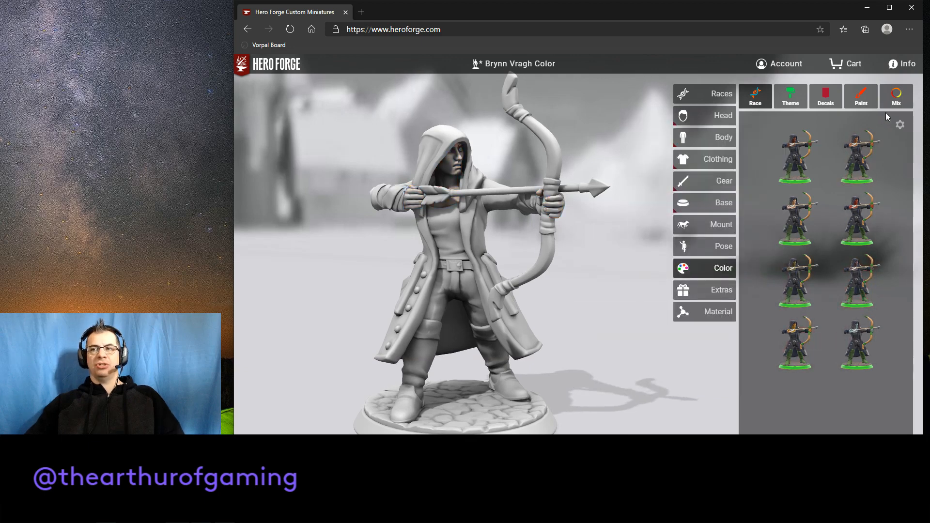
click(896, 97)
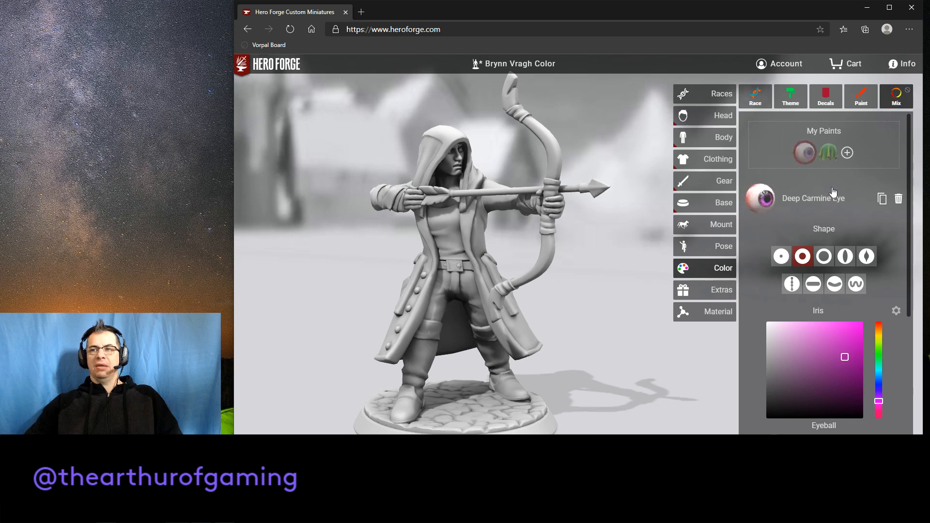
scroll(835, 208, down, 3)
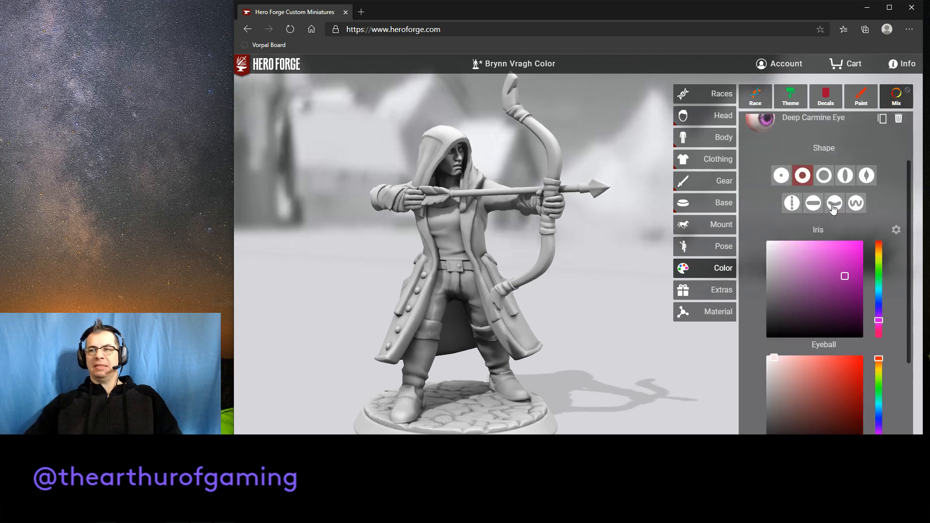
scroll(833, 209, up, 3)
scroll(834, 199, down, 5)
scroll(833, 198, up, 5)
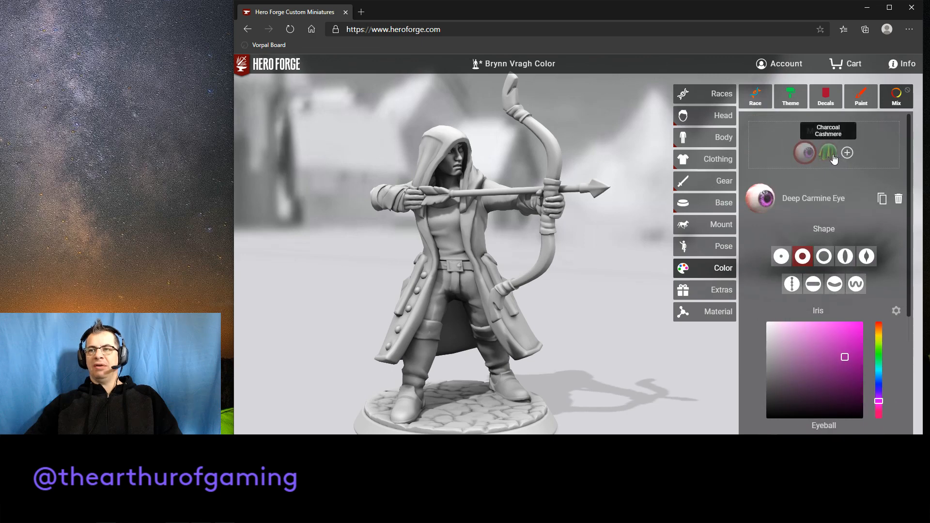
Try a new custom paint with the Skin material in a lighter red on the archer.
click(847, 153)
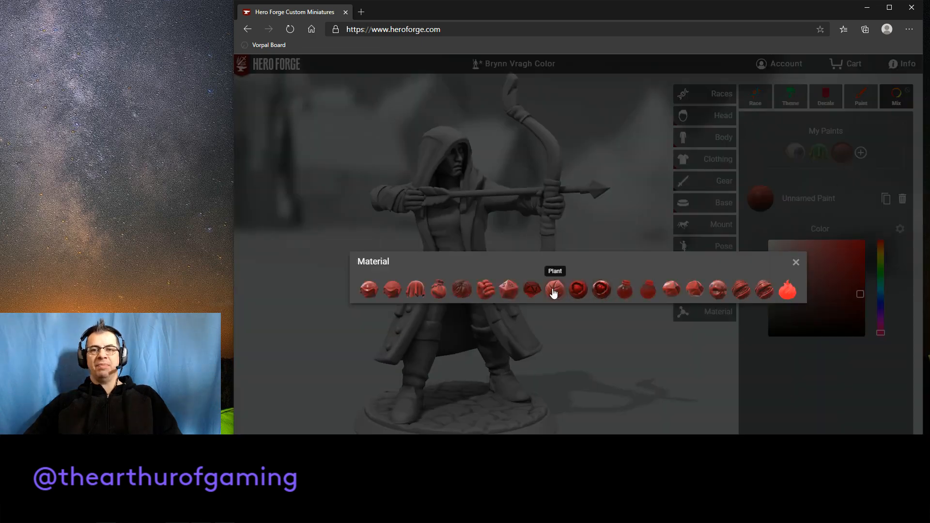
click(485, 291)
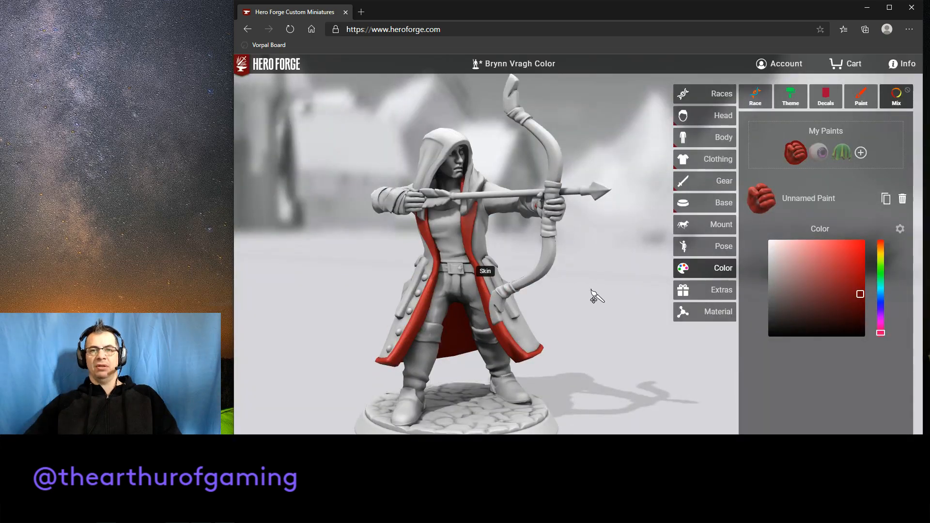
click(838, 270)
click(830, 256)
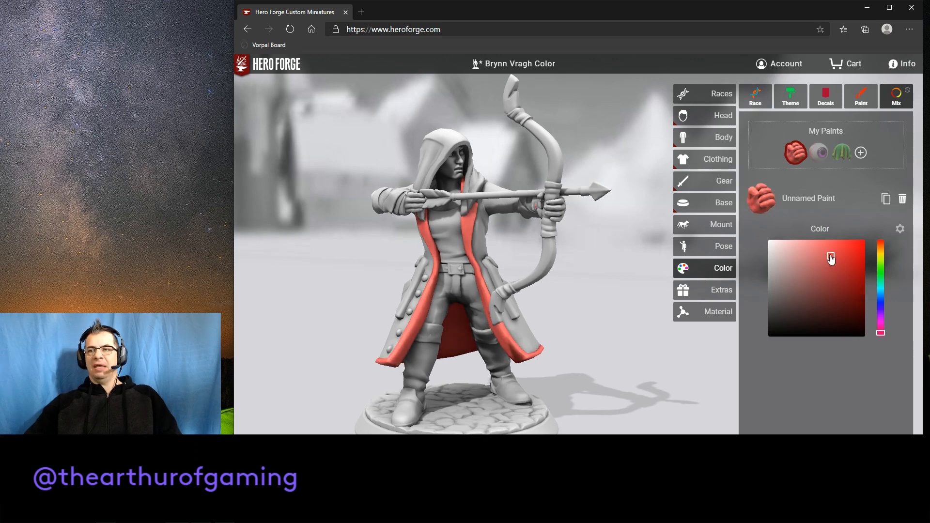
click(458, 175)
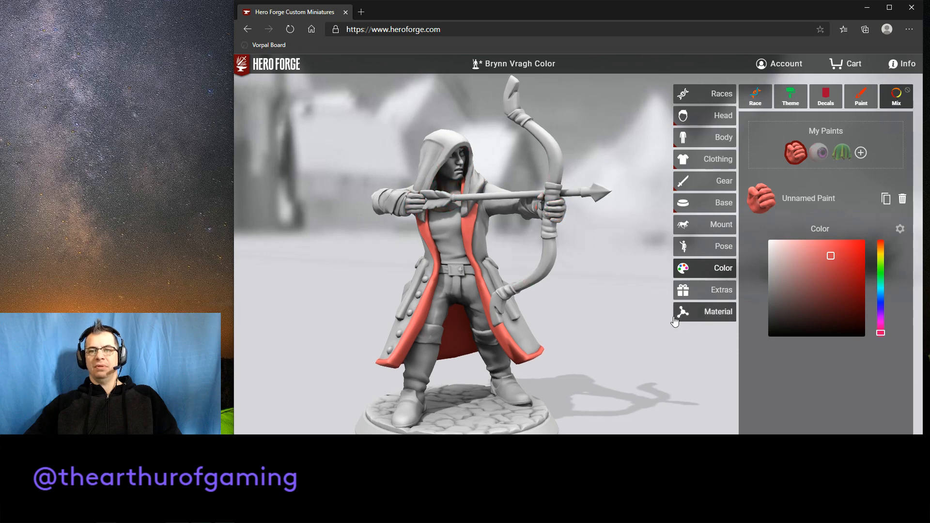
click(908, 92)
click(556, 297)
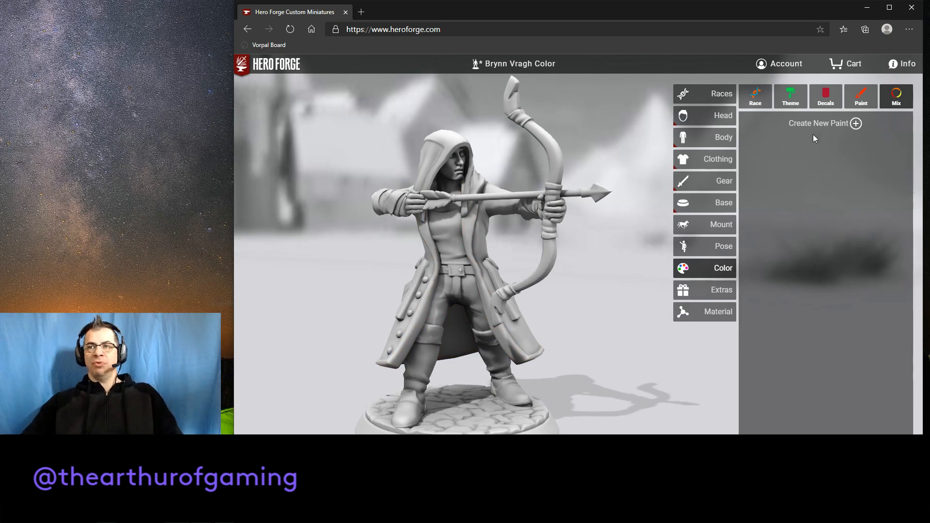
Apply the dark reddish-brown race coloration to the archer's skin and inspect the figure up close.
click(751, 99)
click(806, 245)
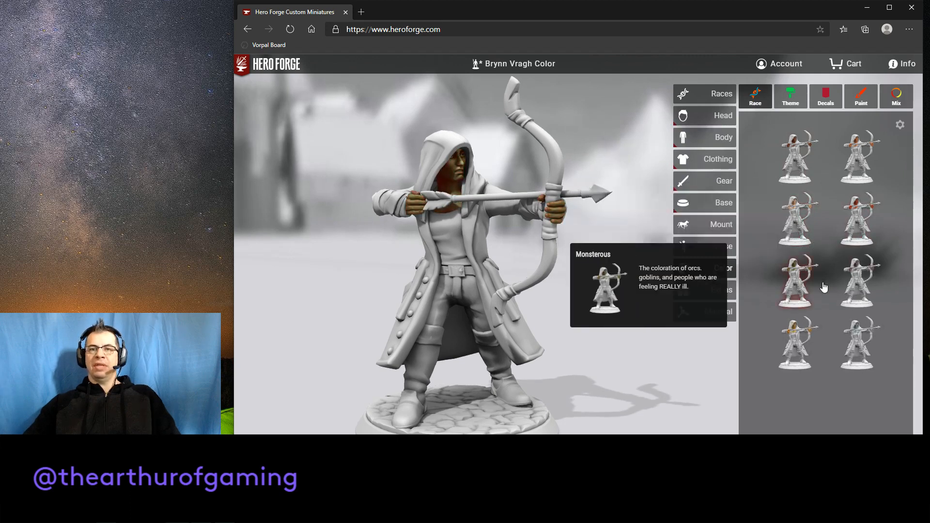
click(865, 286)
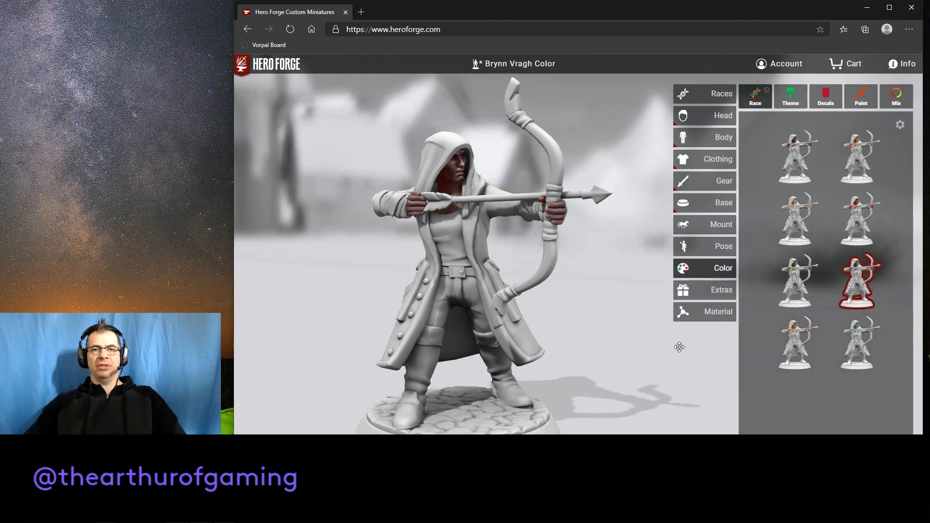
scroll(573, 245, up, 5)
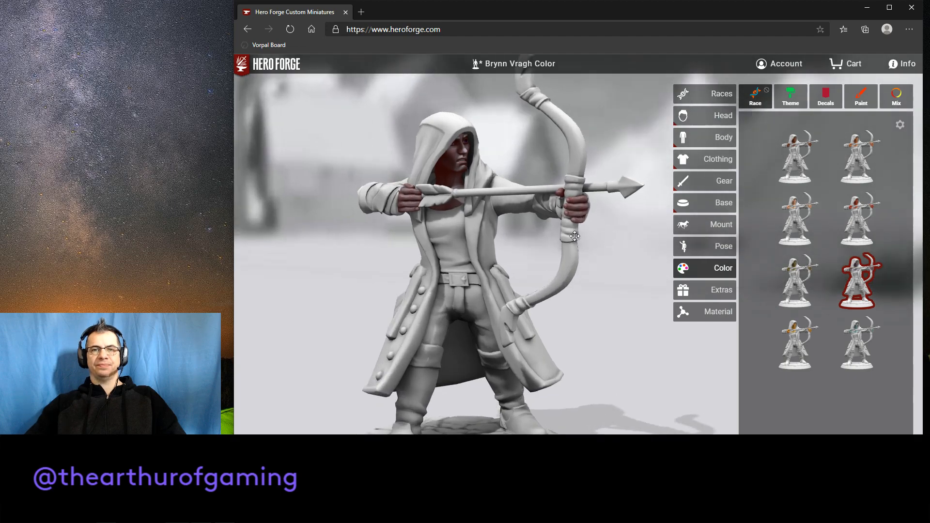
drag(572, 273, 599, 242)
scroll(576, 243, down, 1)
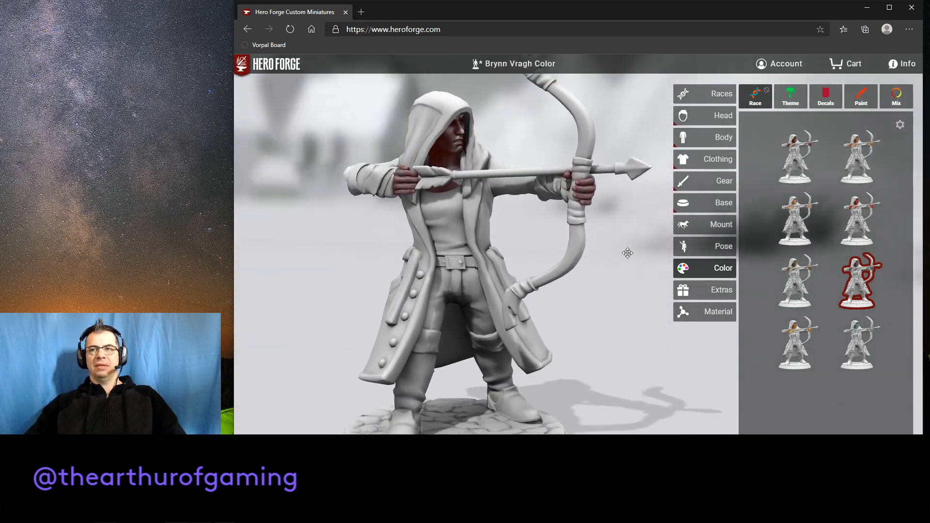
scroll(623, 256, down, 2)
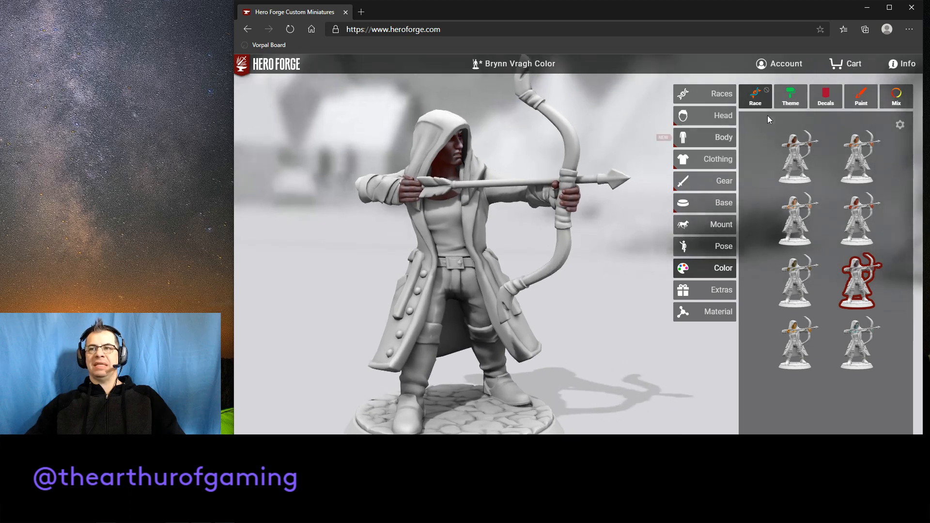
Preview the color themes on the archer, such as Dark Rider, Sun Soldier and All Hallows' Weave, and check the decal options.
click(791, 99)
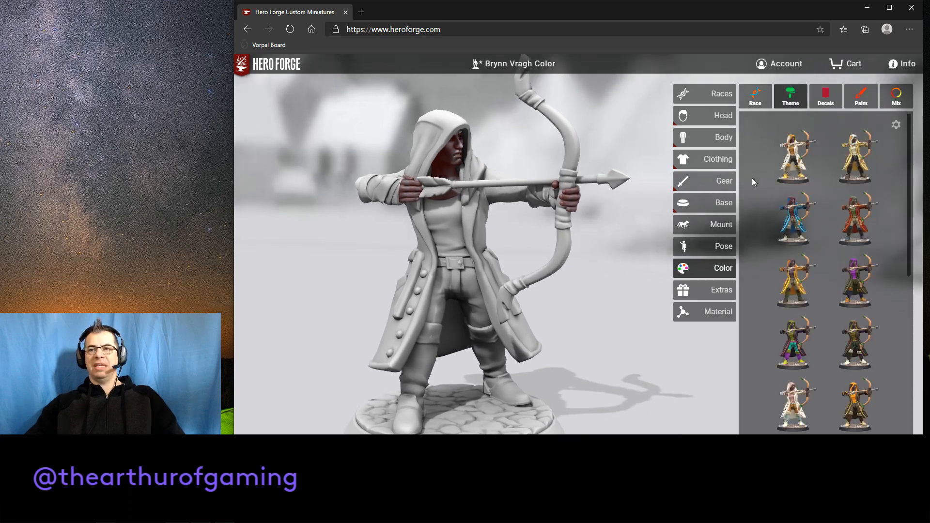
click(797, 231)
click(856, 278)
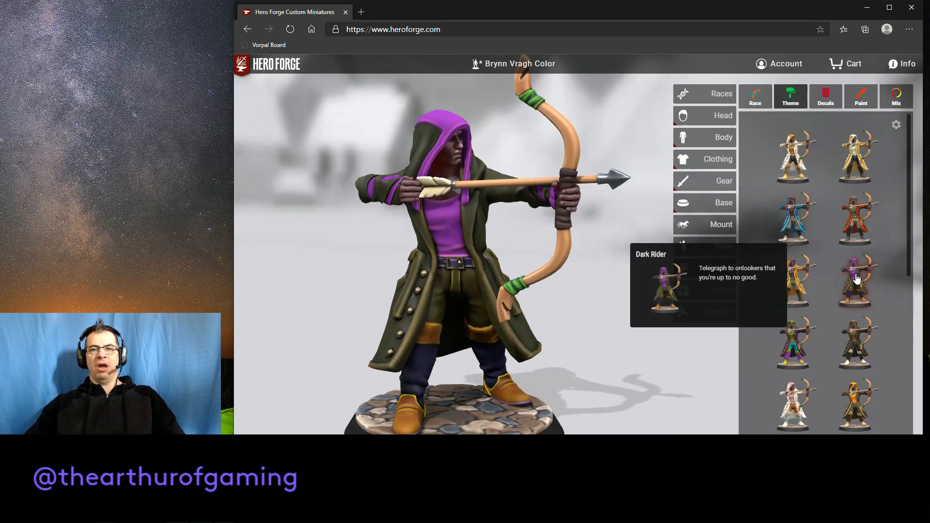
click(859, 343)
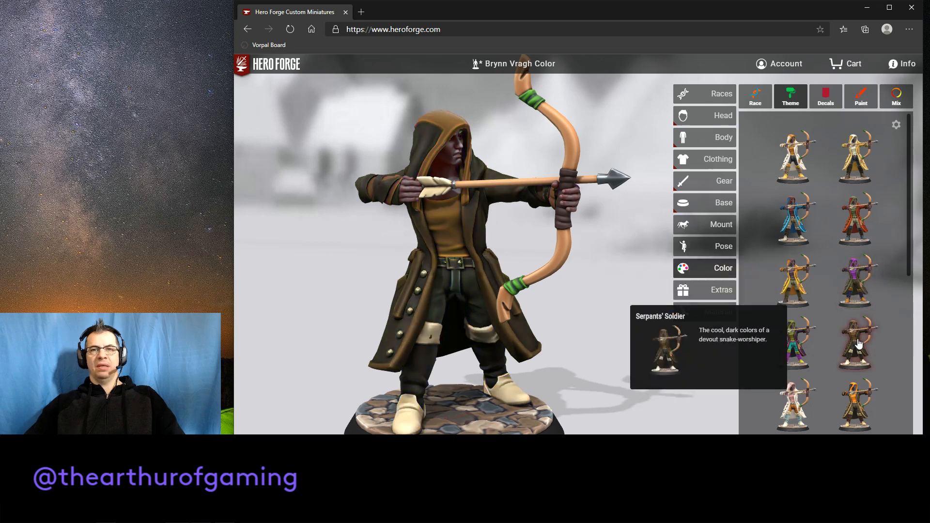
click(798, 355)
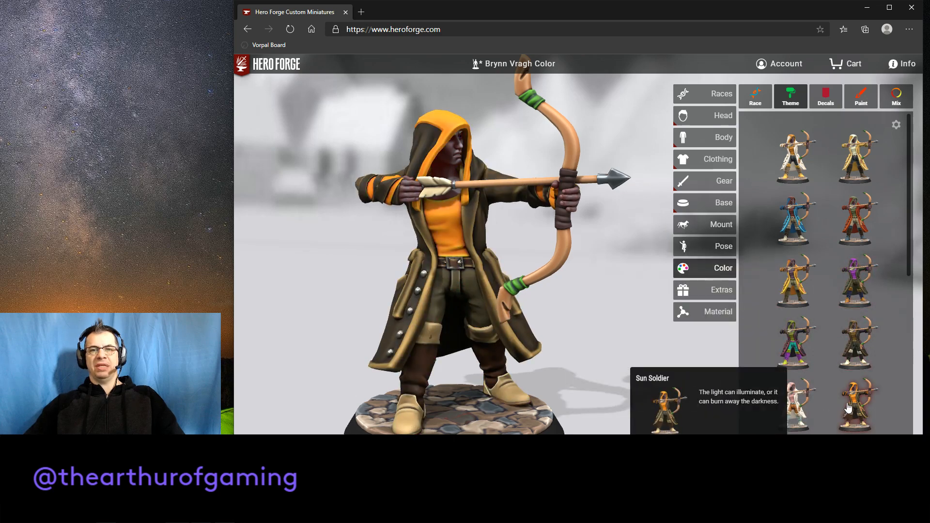
scroll(854, 356, down, 6)
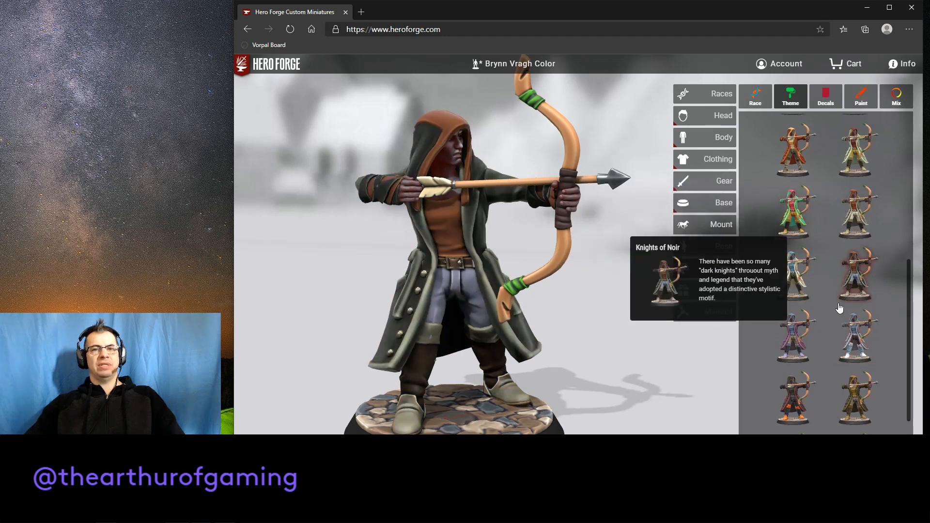
scroll(862, 324, down, 2)
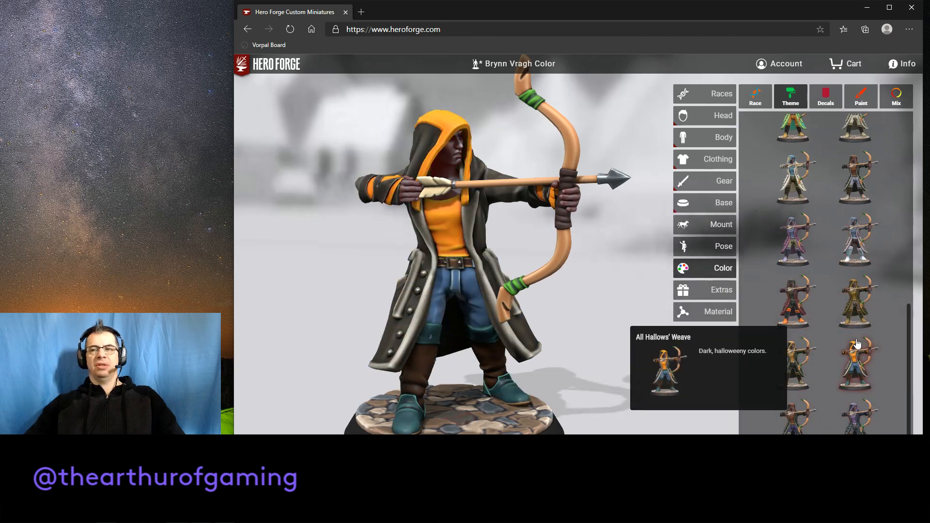
scroll(856, 353, up, 5)
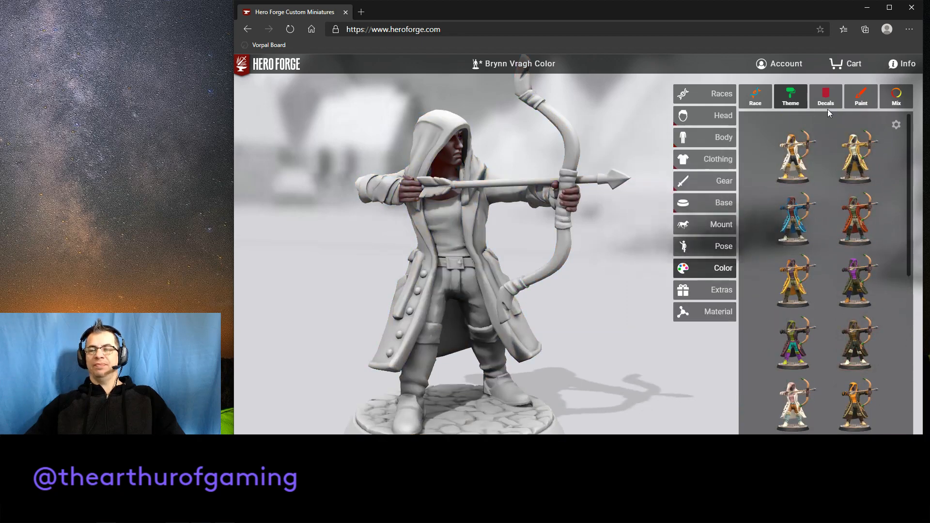
click(826, 103)
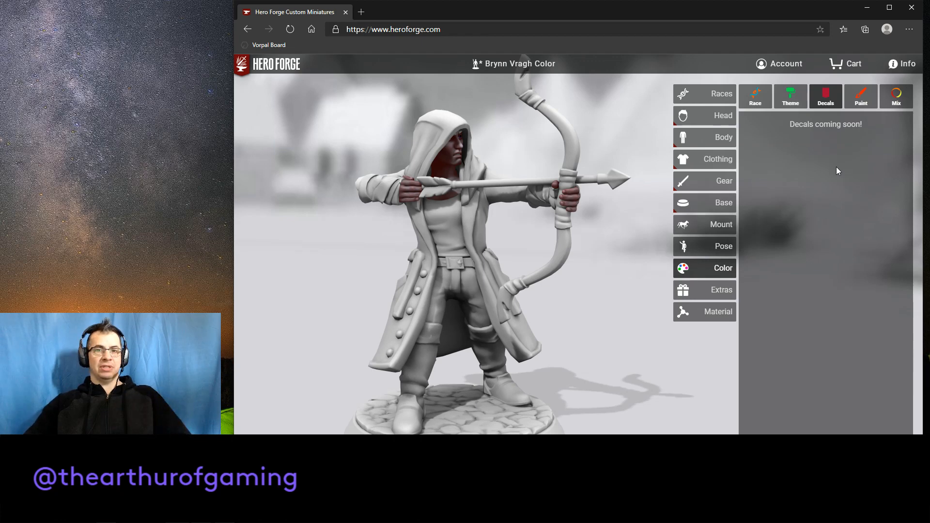
Browse the ready-made paints and try the green dyed pouch-style paint on the bow.
click(864, 99)
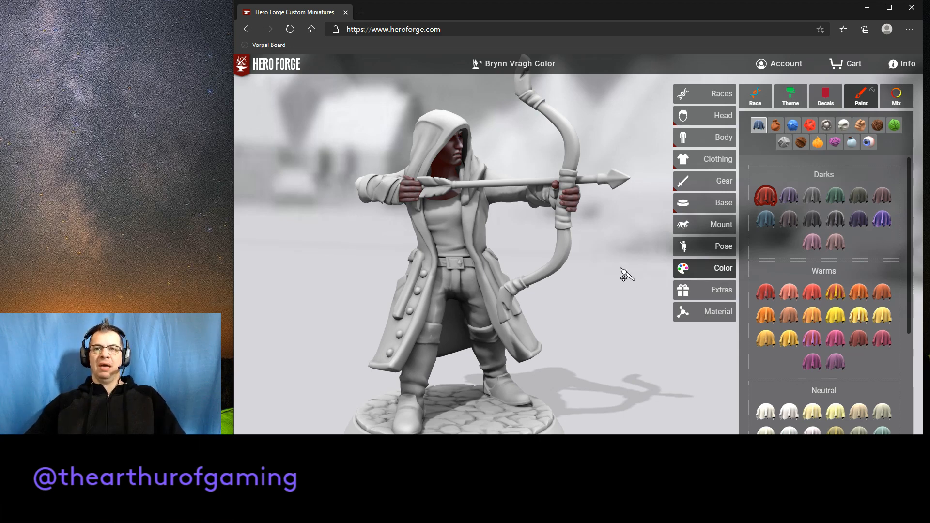
click(566, 253)
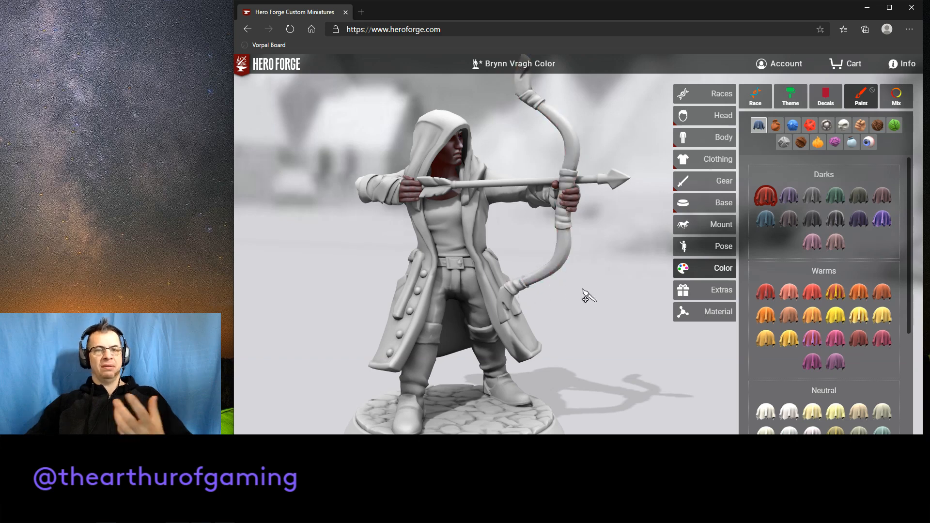
click(783, 130)
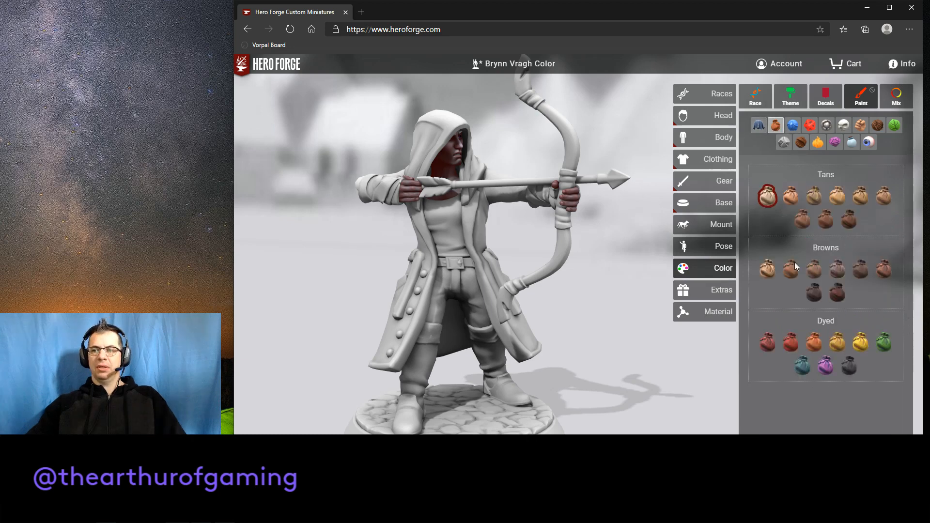
click(883, 344)
click(567, 257)
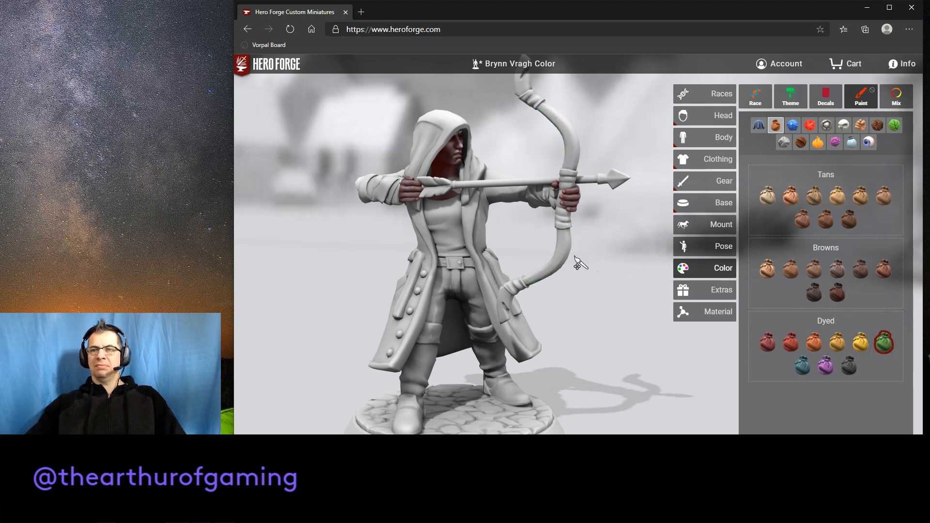
Create a new custom paint with the pouch-style material and set its main color to dark green #22780c.
click(896, 96)
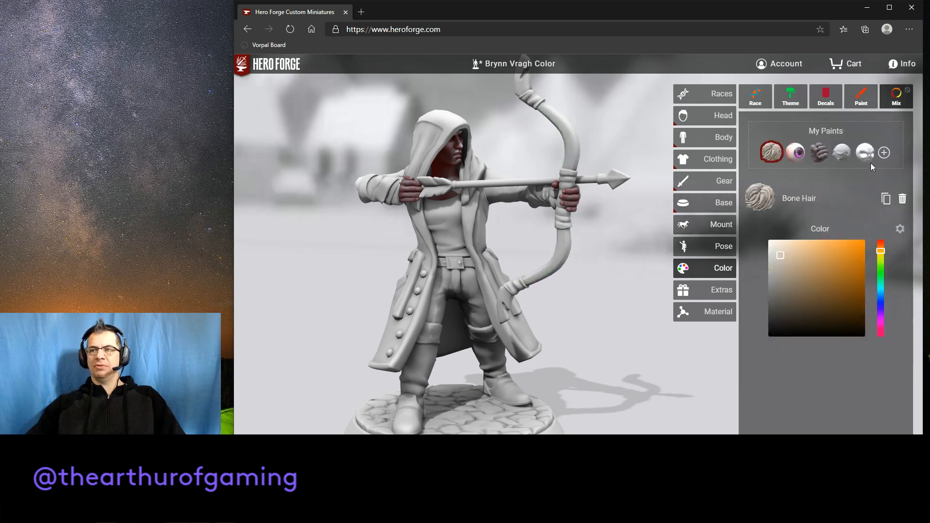
click(884, 153)
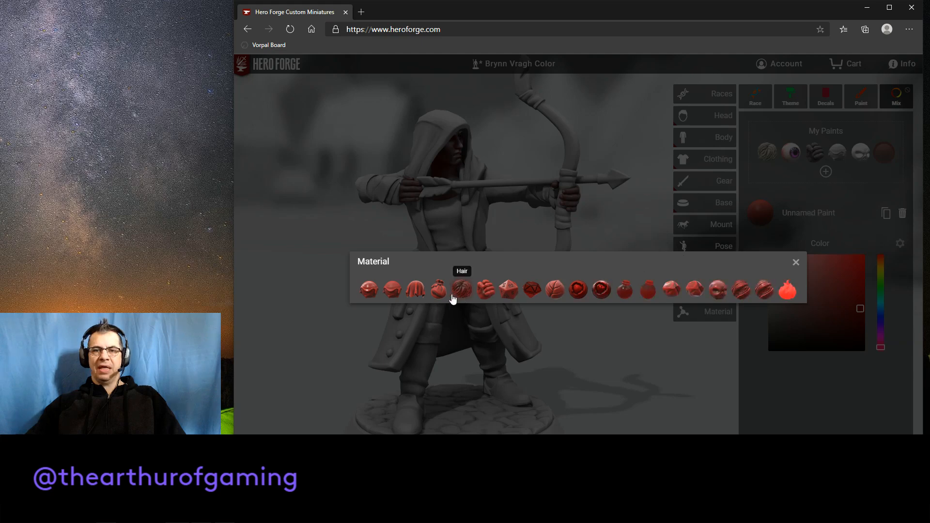
click(438, 290)
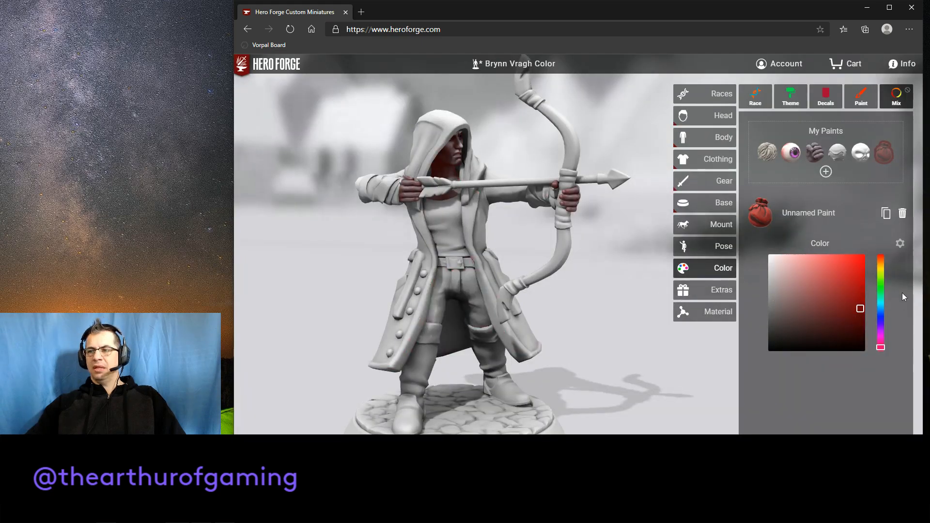
click(881, 288)
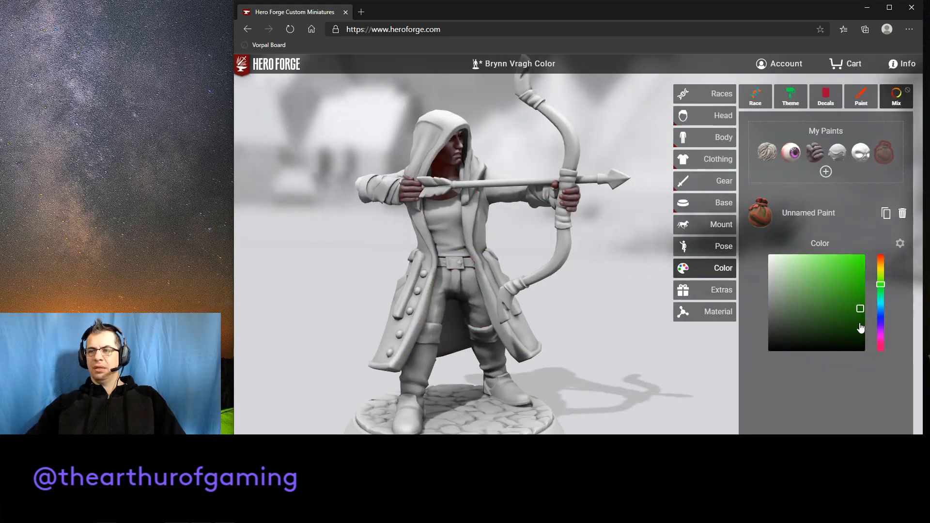
click(860, 325)
drag(843, 328, 858, 317)
click(830, 317)
mouse_move(845, 320)
mouse_down()
mouse_move(859, 300)
mouse_move(860, 315)
mouse_up()
Show the new paint's separate tones, set High to dark green #2a790f and select the Mid tone for comparison.
click(899, 243)
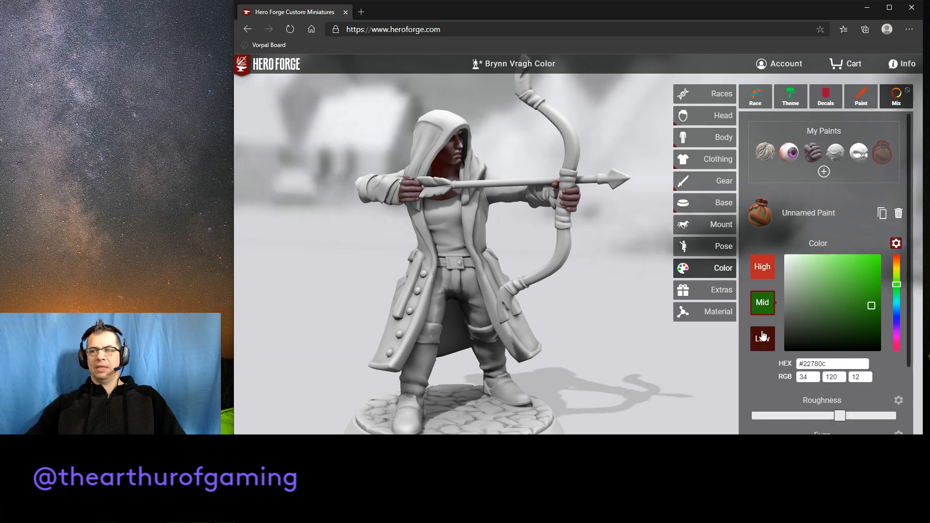
click(763, 272)
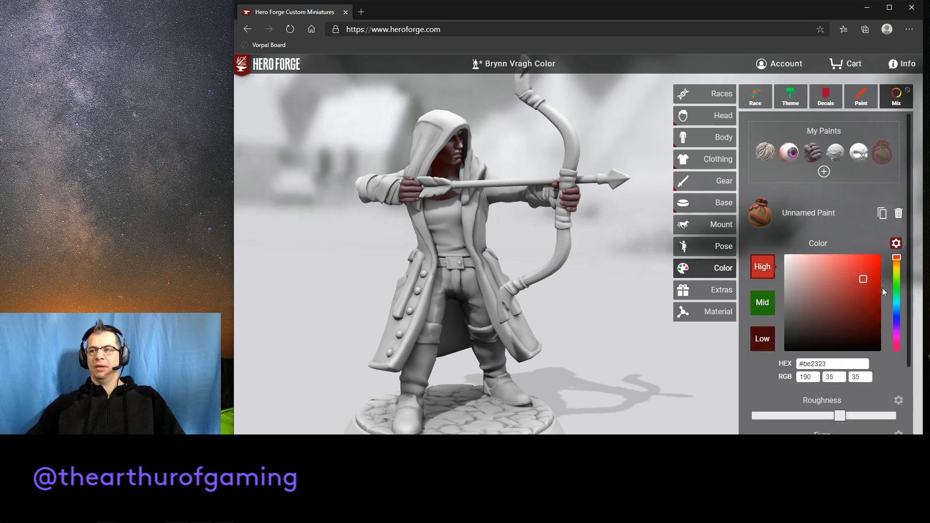
click(897, 284)
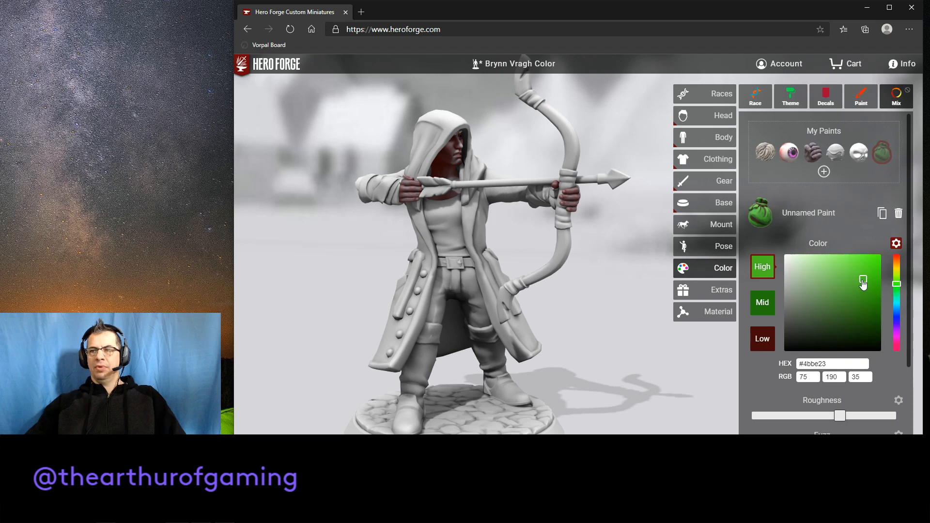
mouse_move(863, 281)
mouse_down()
mouse_move(874, 273)
mouse_move(875, 290)
mouse_move(855, 319)
mouse_move(870, 306)
mouse_up()
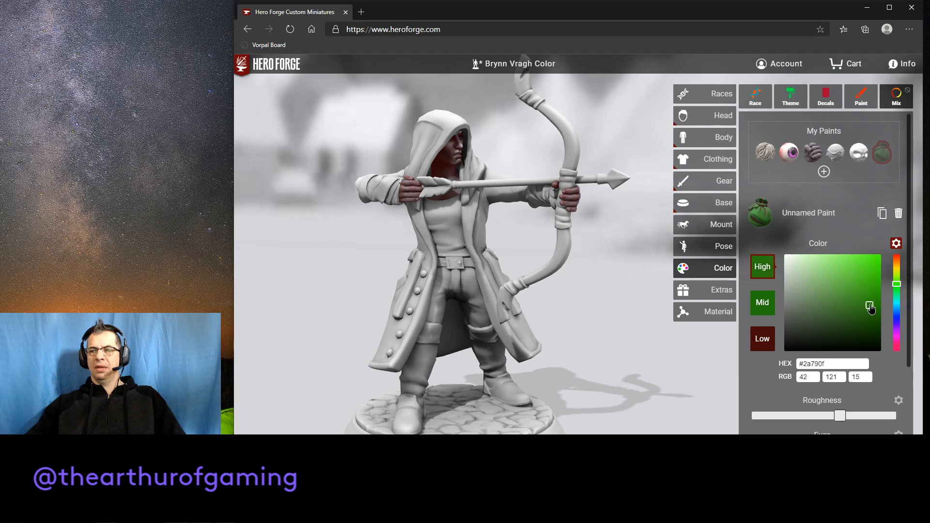
click(766, 306)
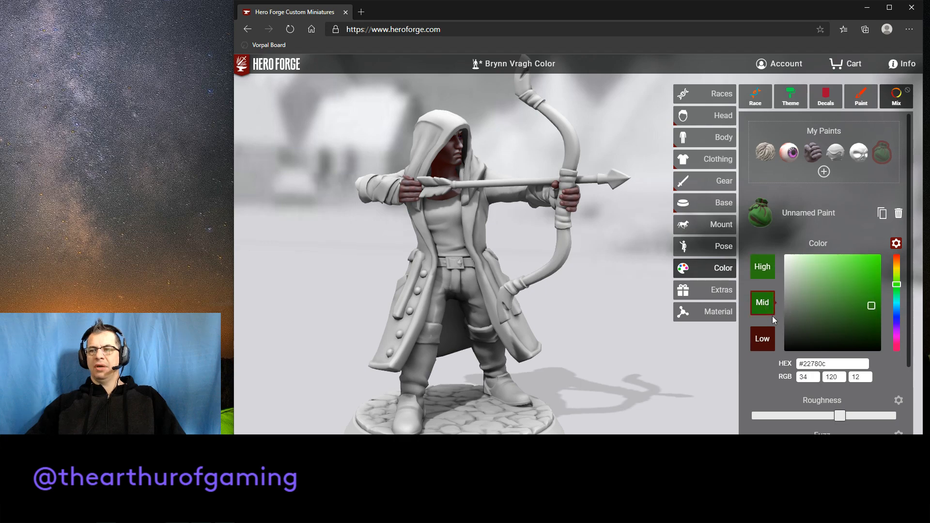
Set the custom paint's Low tone to the very dark green #151d12.
click(762, 338)
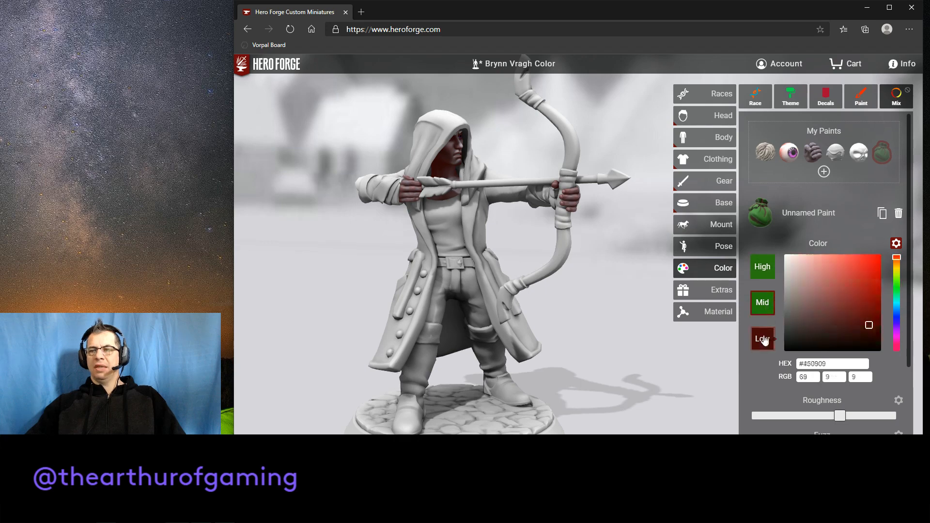
click(896, 286)
drag(868, 329, 819, 344)
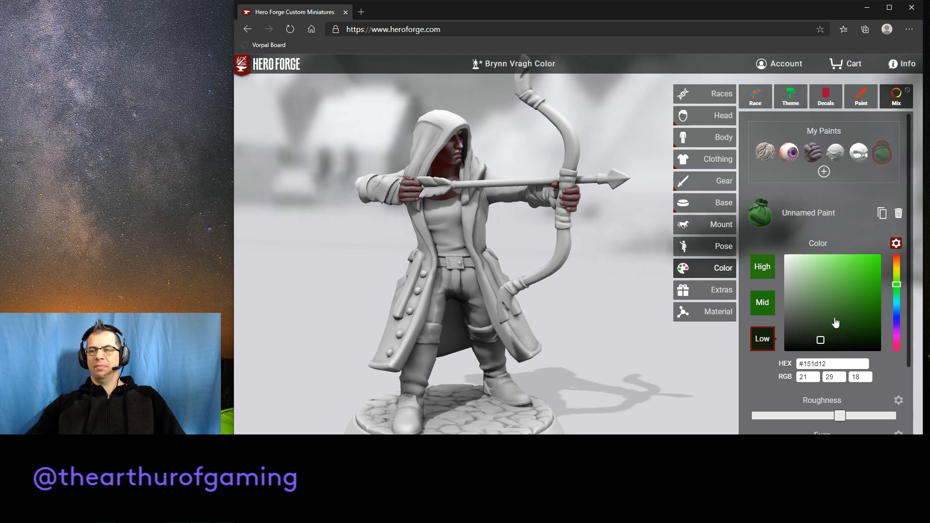
Set the paint's High tone to the lighter green #48aa25 and its Mid tone to the darker green #1e5311.
click(767, 273)
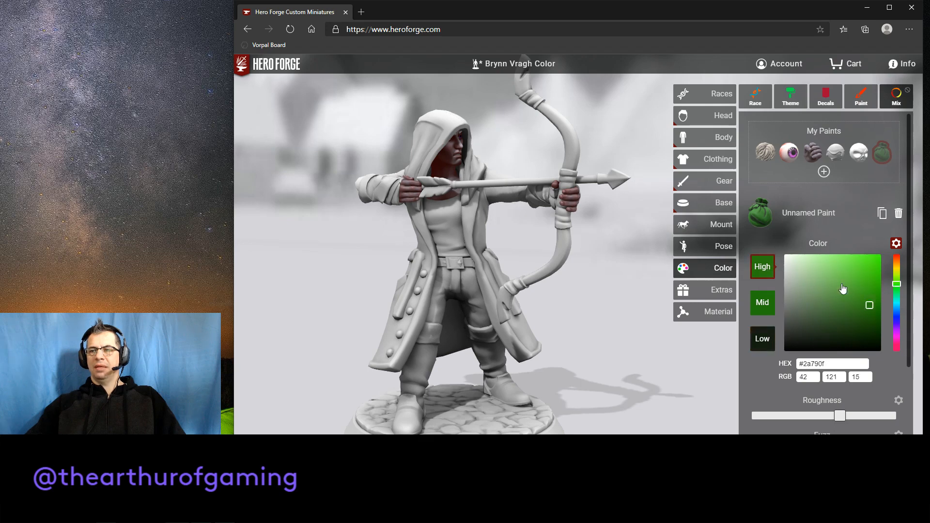
click(862, 297)
drag(863, 297, 860, 290)
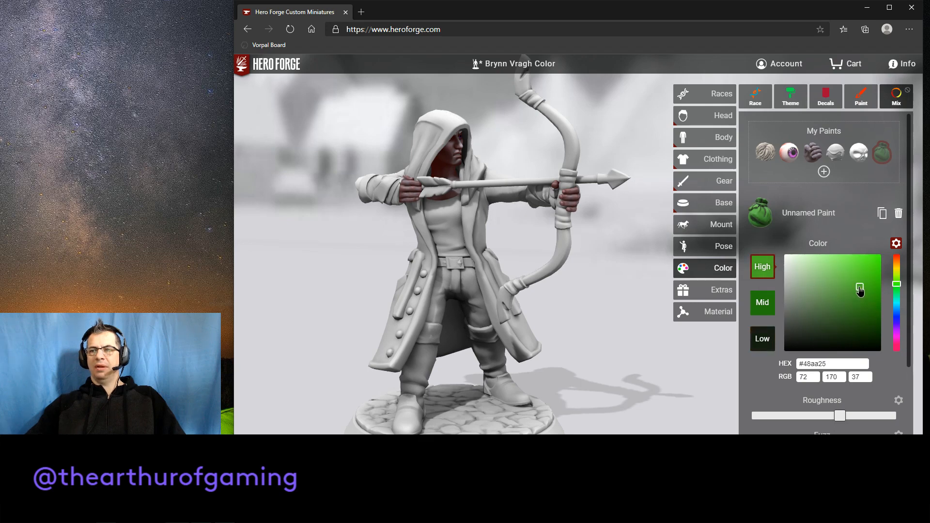
click(763, 302)
click(864, 312)
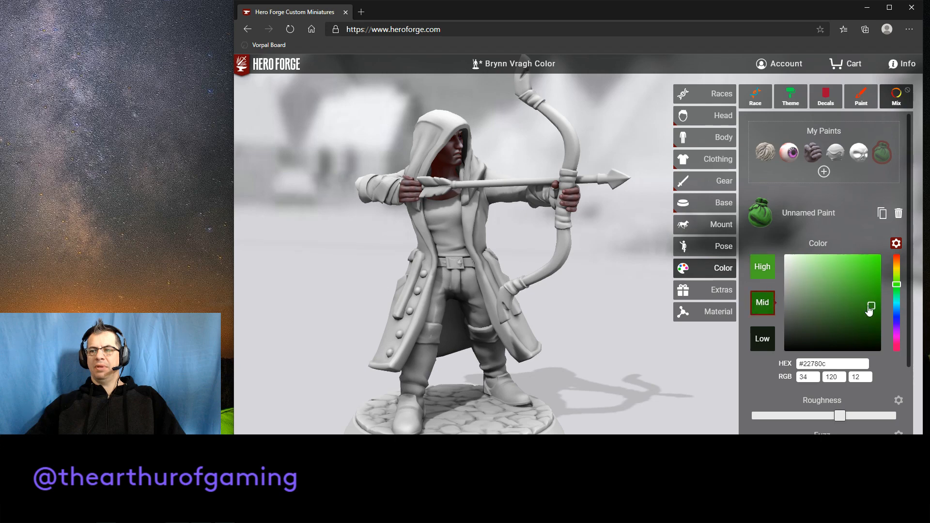
drag(864, 314, 861, 322)
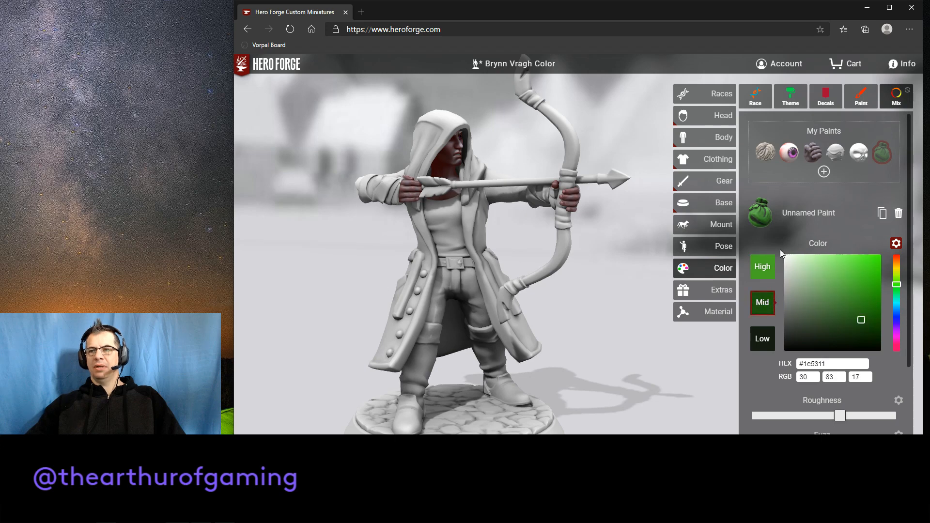
Reselect the pouch-style material for the custom green paint and raise its Roughness to the maximum.
click(760, 214)
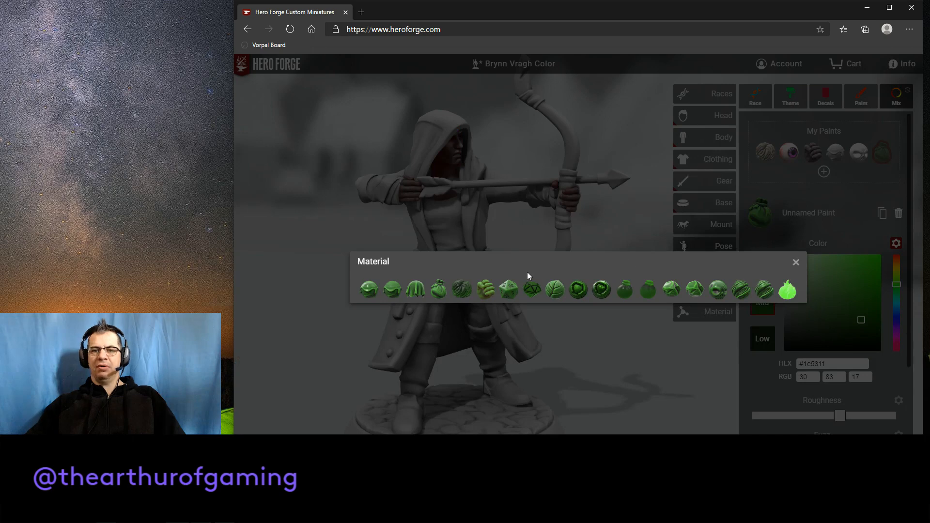
click(446, 291)
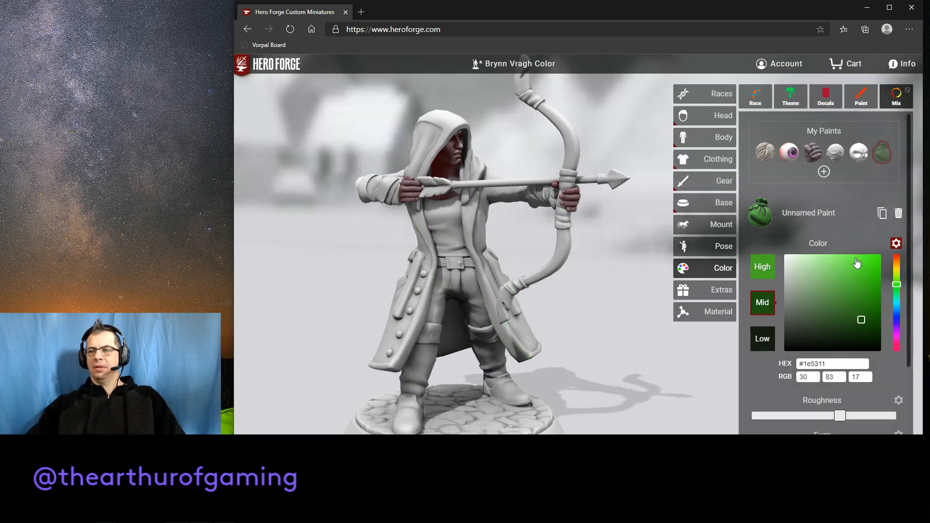
scroll(827, 306, down, 3)
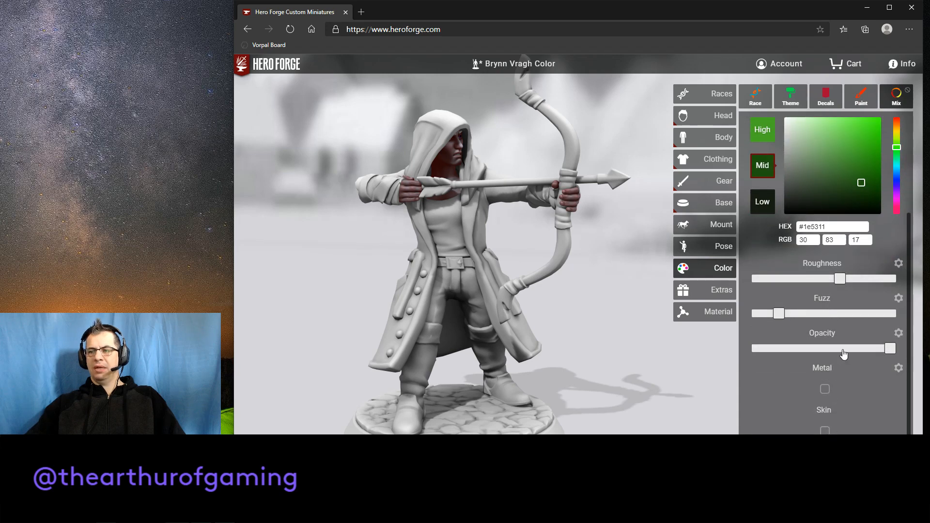
scroll(829, 346, up, 1)
scroll(826, 356, up, 1)
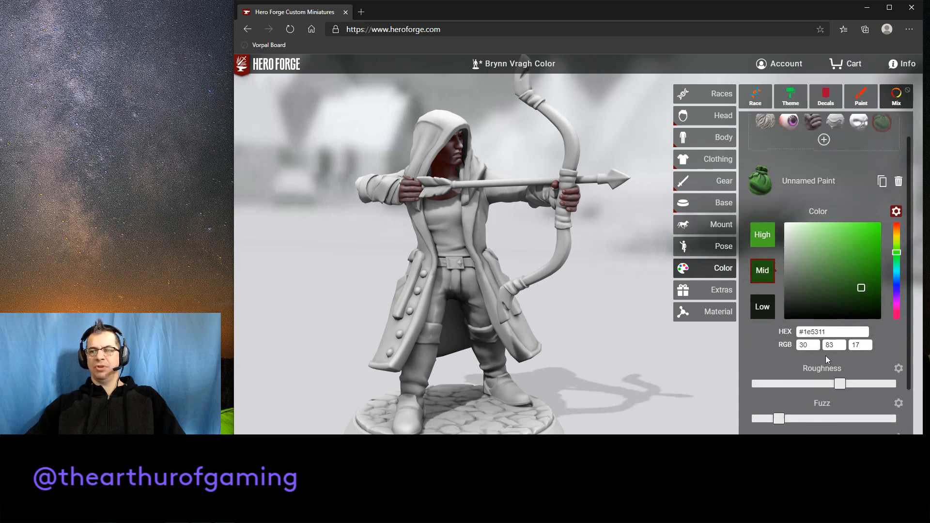
drag(841, 386, 900, 387)
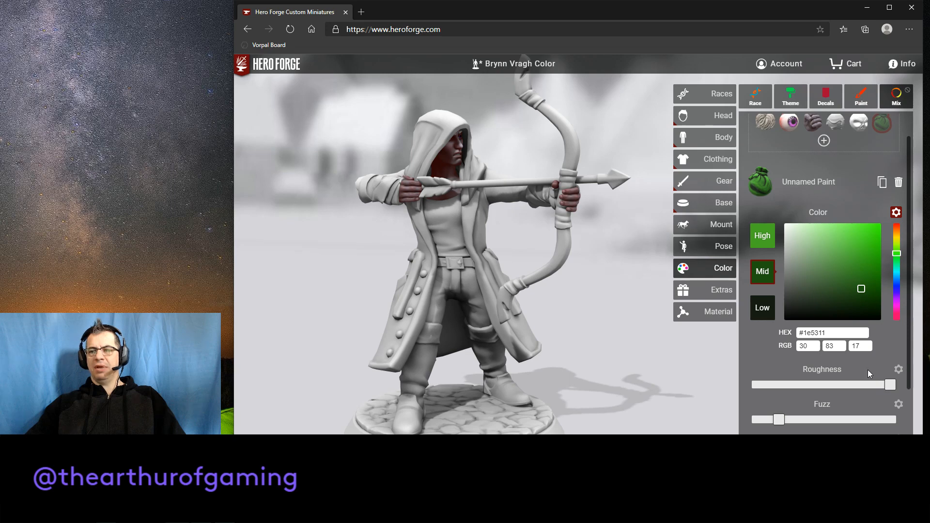
scroll(867, 370, up, 1)
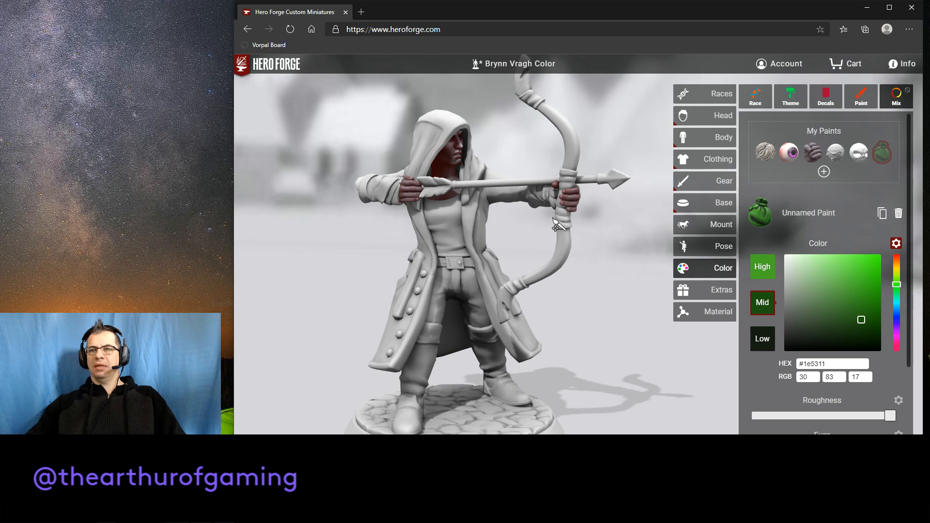
click(571, 155)
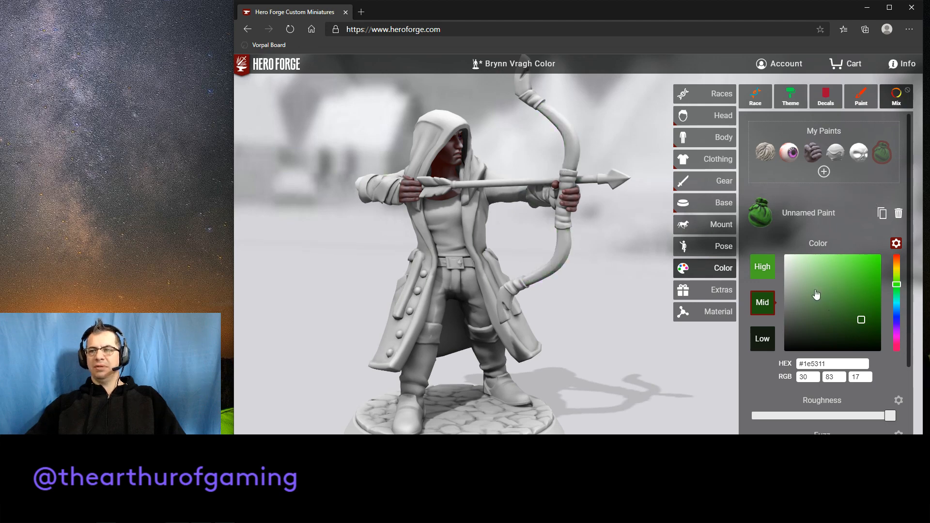
Darken the paint's High tone to #24660c and try the paint on the bow's limbs.
click(762, 267)
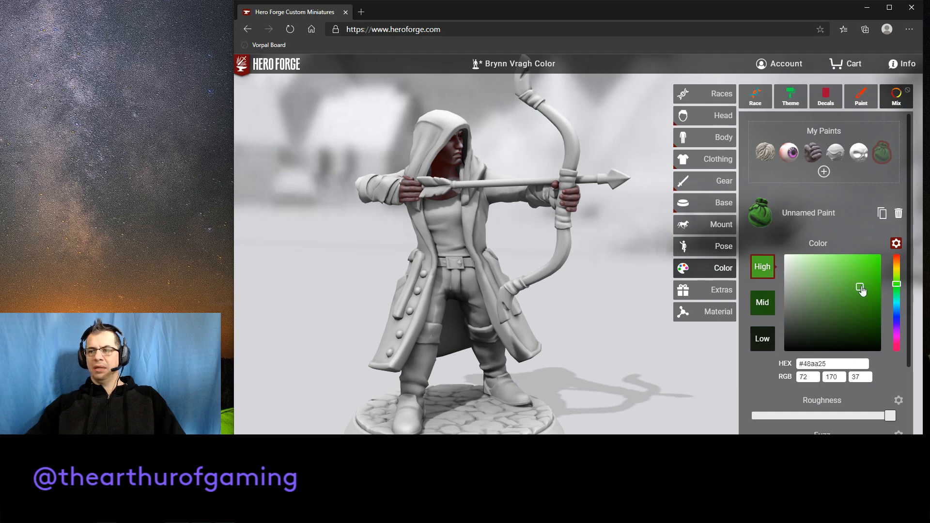
drag(861, 288, 871, 319)
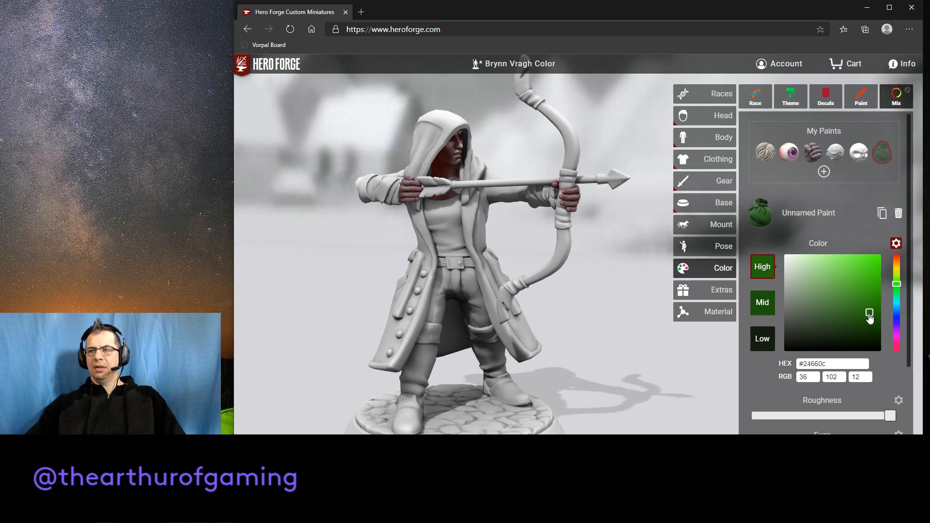
click(577, 146)
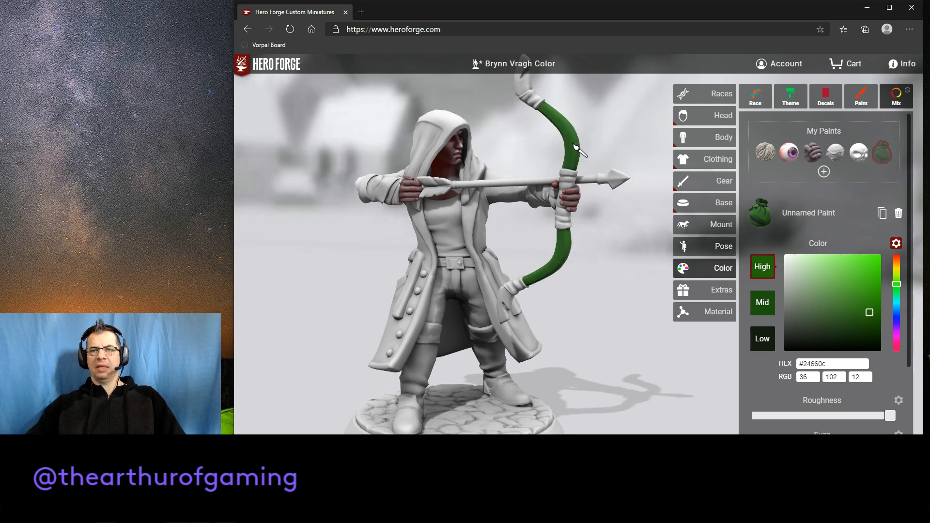
Check the separate High, Mid and Low settings for Roughness, then collapse them back to a single value.
scroll(817, 279, down, 1)
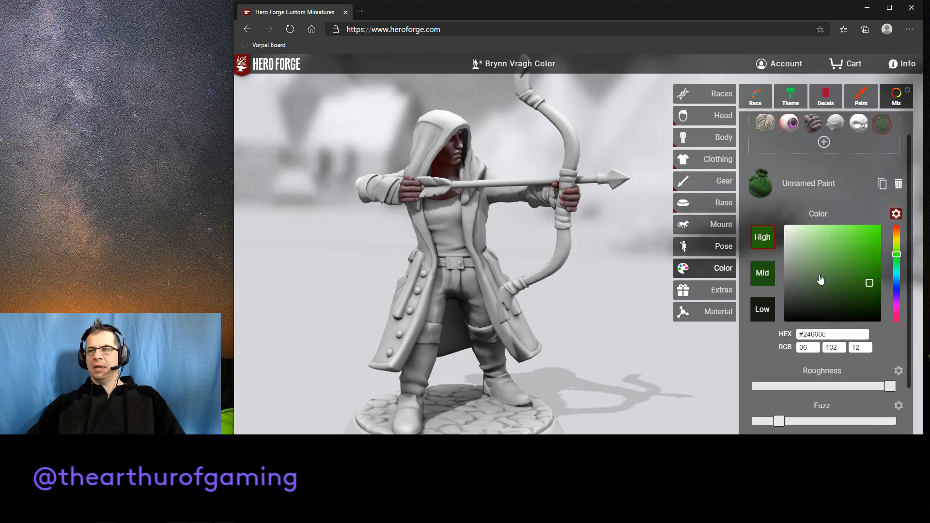
scroll(818, 279, up, 1)
scroll(823, 284, down, 2)
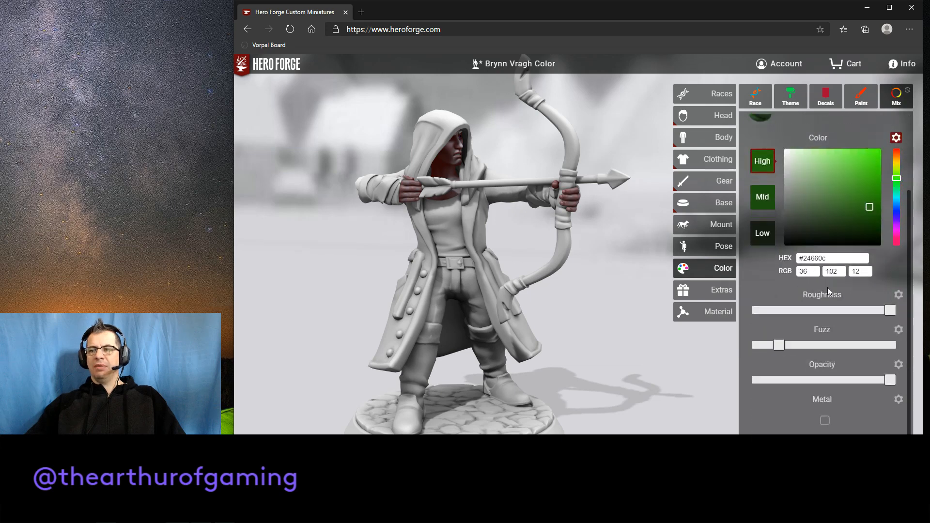
click(900, 295)
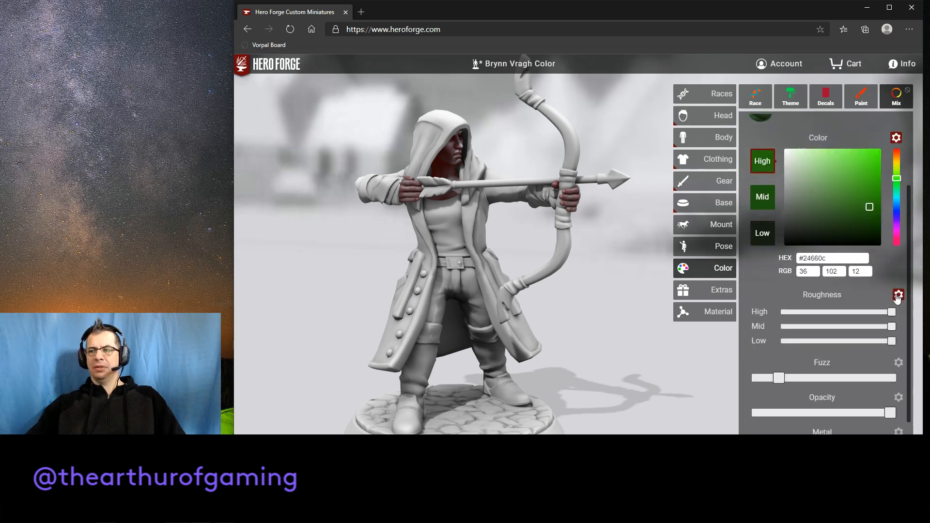
click(897, 296)
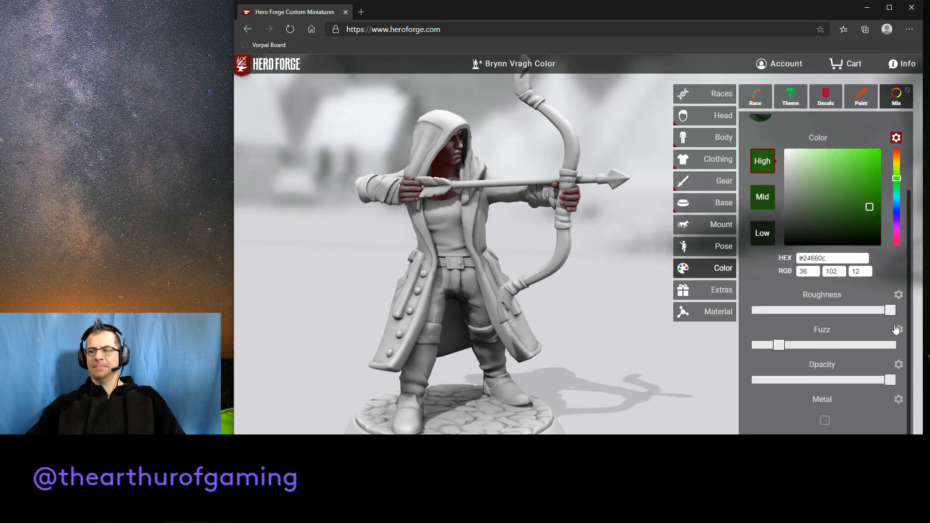
Raise the custom green paint's Fuzz to nearly its maximum, comparing the effect on the bow.
drag(778, 346, 855, 350)
scroll(841, 330, up, 2)
scroll(835, 334, down, 1)
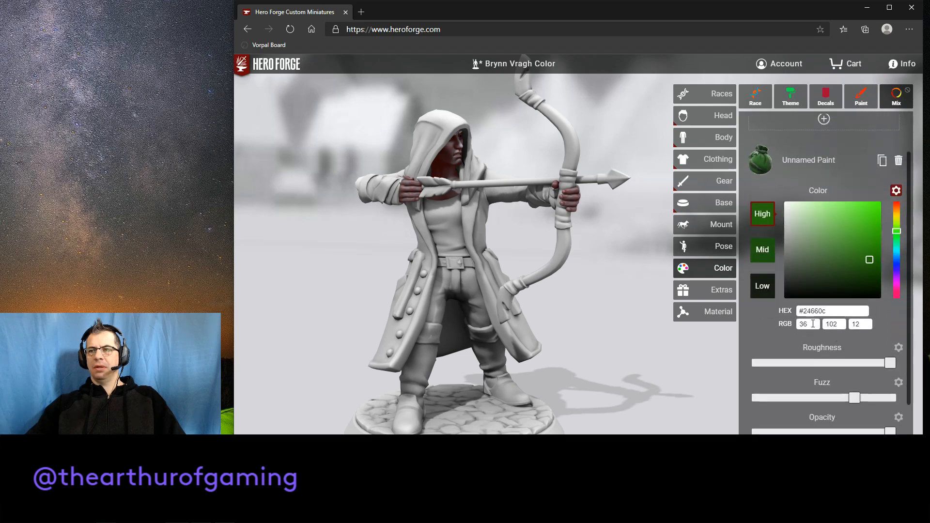
click(573, 158)
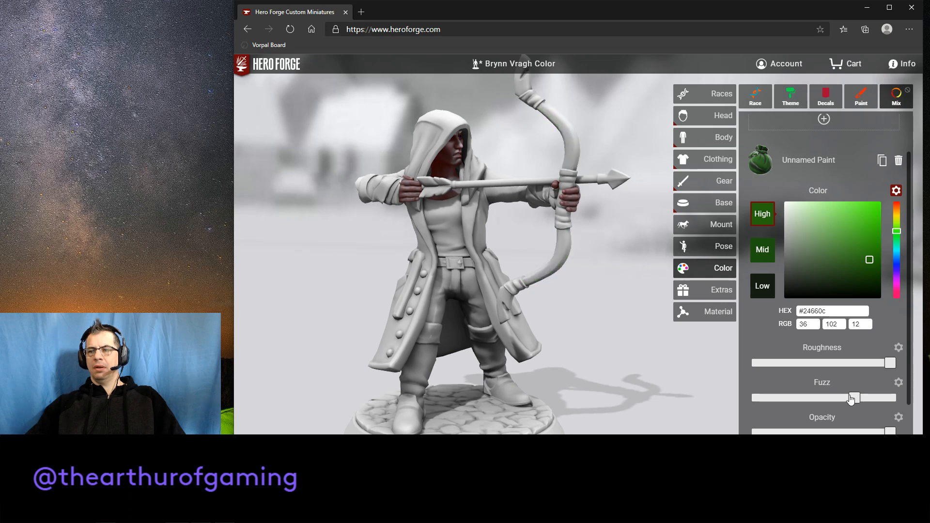
drag(854, 398, 887, 398)
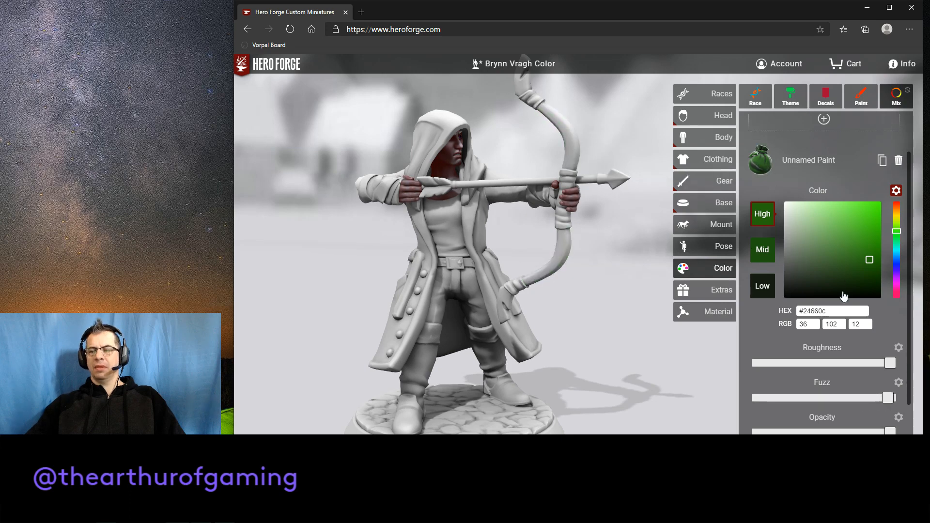
Paint the bow's limbs and both of its tips with the custom green paint.
scroll(841, 302, down, 2)
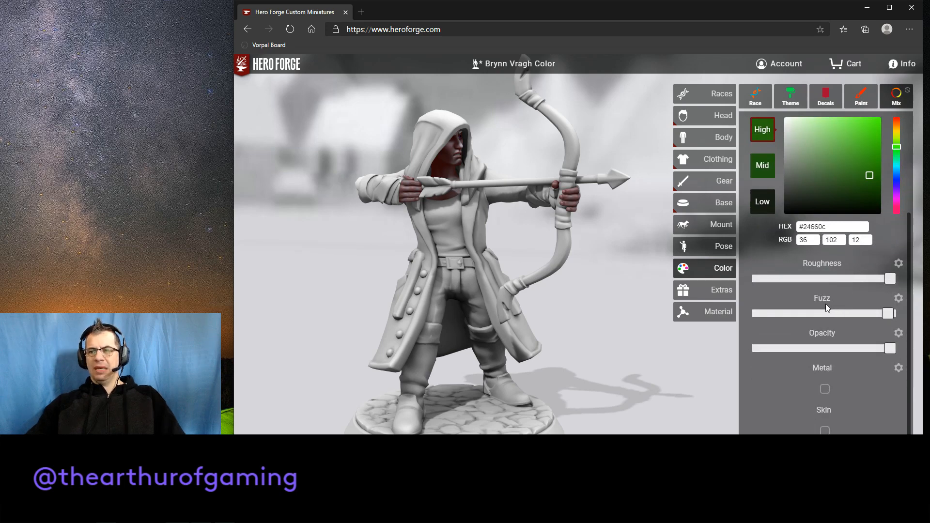
scroll(825, 303, up, 3)
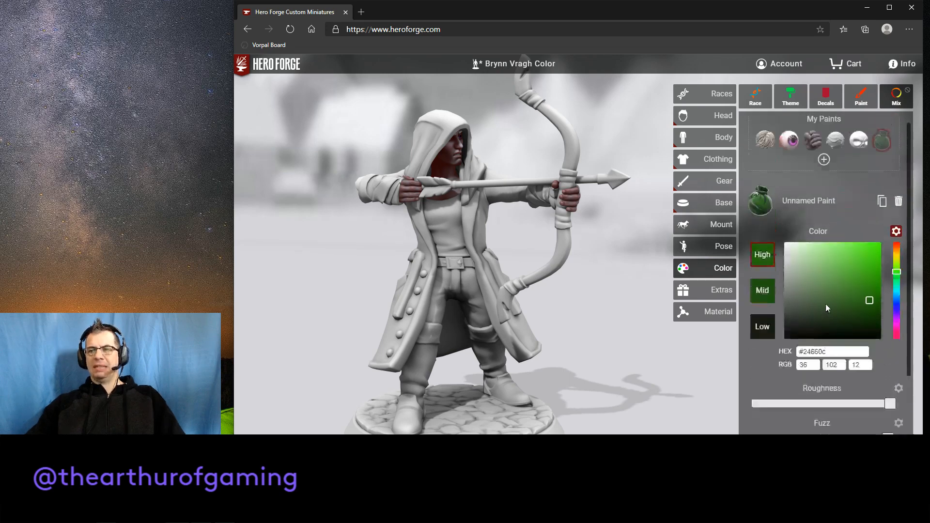
click(570, 147)
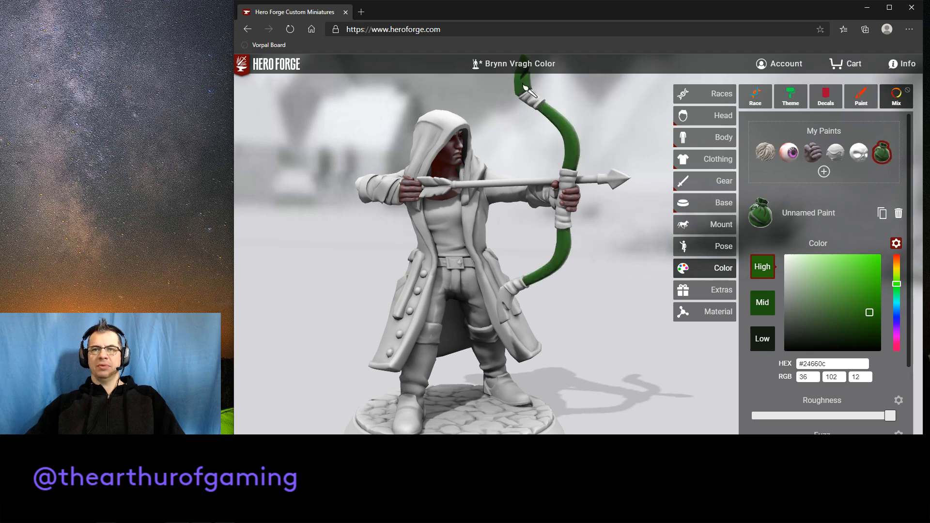
click(507, 302)
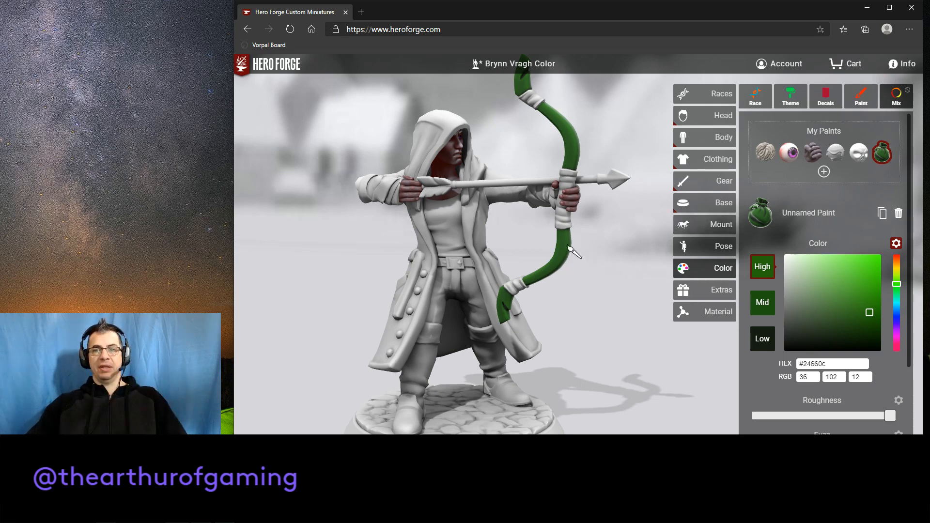
Examine the green-painted bow up close and from slightly different angles.
scroll(577, 248, up, 5)
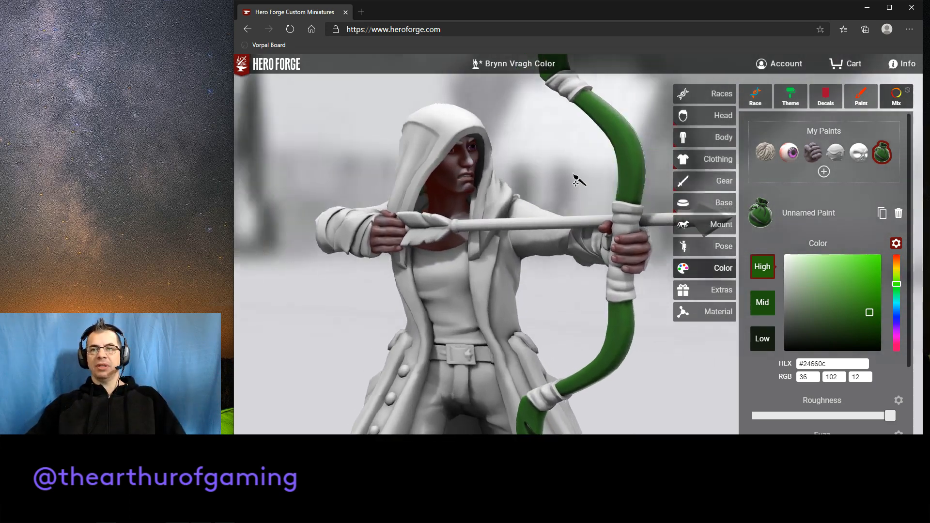
mouse_move(577, 178)
mouse_down()
mouse_move(515, 189)
mouse_move(600, 183)
mouse_move(588, 178)
mouse_up()
click(587, 186)
scroll(587, 188, down, 3)
mouse_move(631, 216)
mouse_down()
mouse_move(657, 256)
mouse_move(651, 222)
mouse_move(637, 219)
mouse_up()
scroll(645, 225, down, 1)
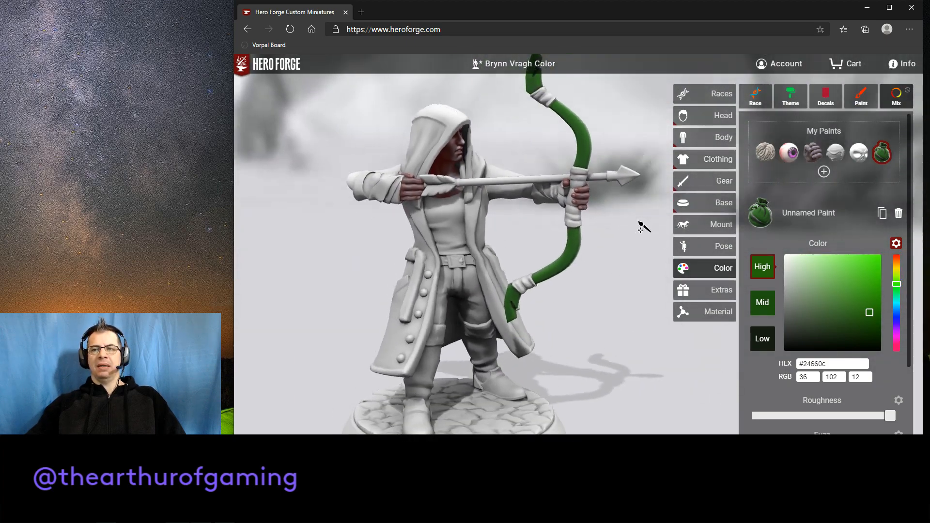
scroll(632, 219, up, 3)
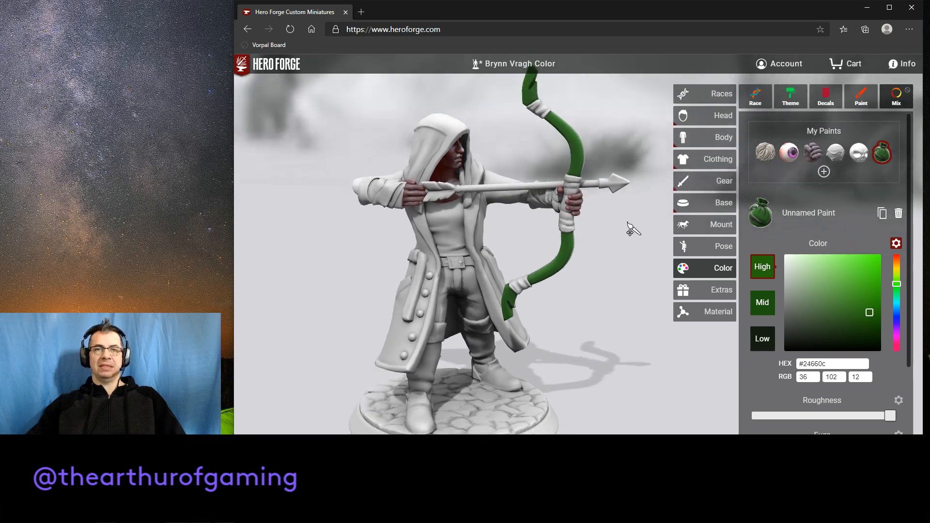
mouse_move(638, 254)
mouse_down()
mouse_move(649, 230)
mouse_move(644, 245)
mouse_up()
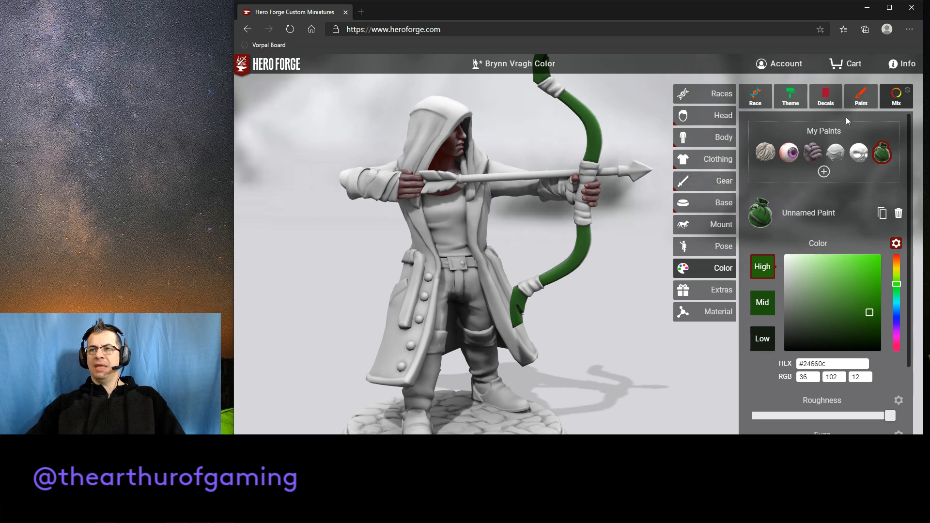
Paint the wraps on the bow's grip and limbs with the ready-made dark grey paint from the Dyed leather group.
click(861, 100)
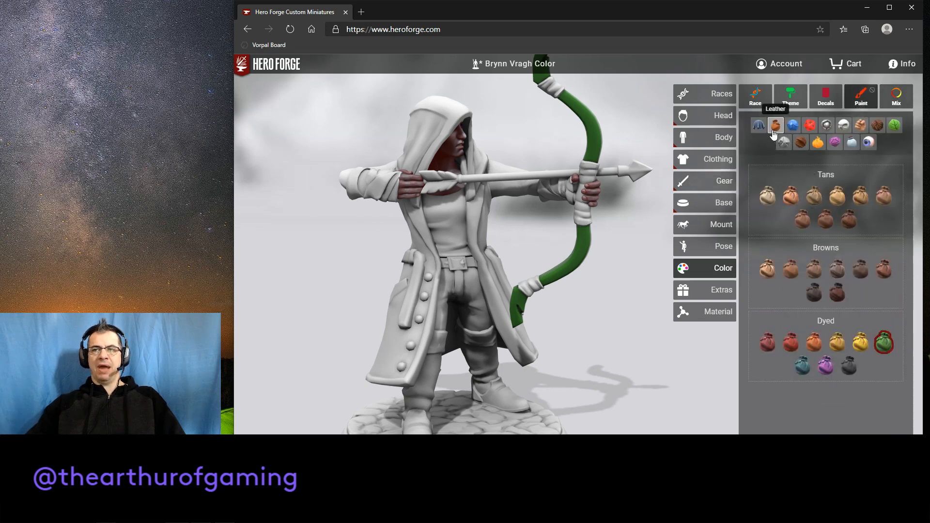
click(582, 178)
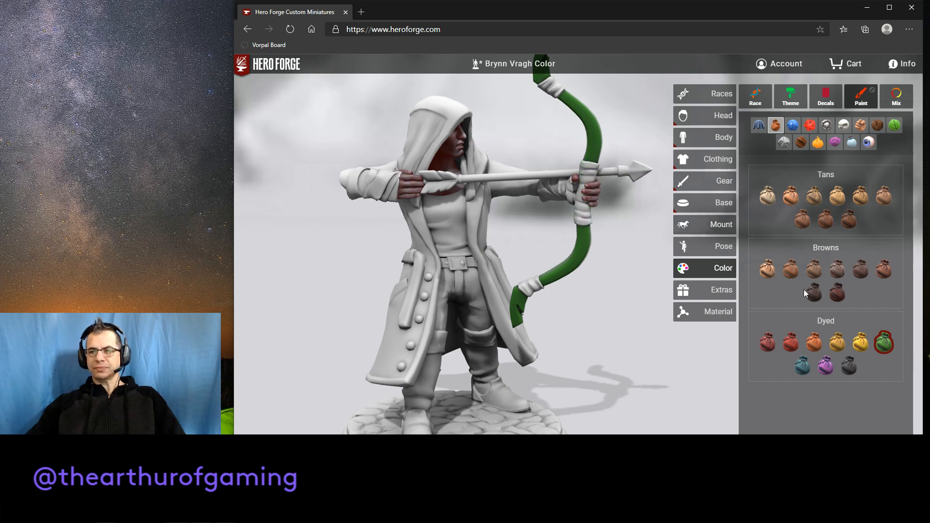
click(851, 365)
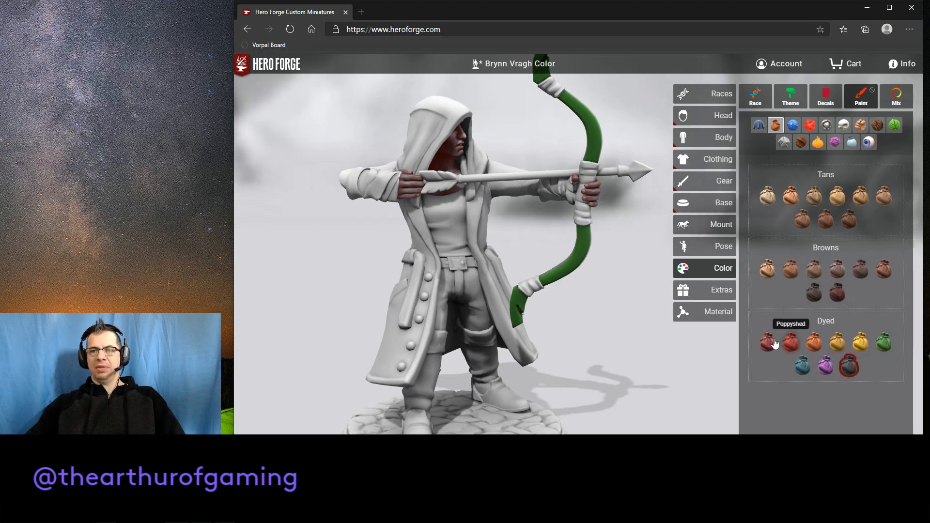
click(585, 219)
scroll(645, 224, down, 3)
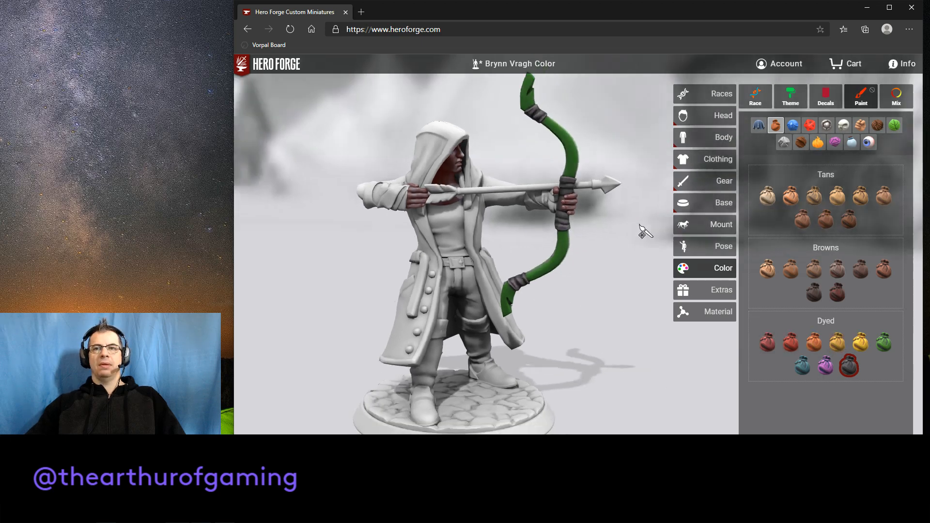
drag(632, 238, 639, 214)
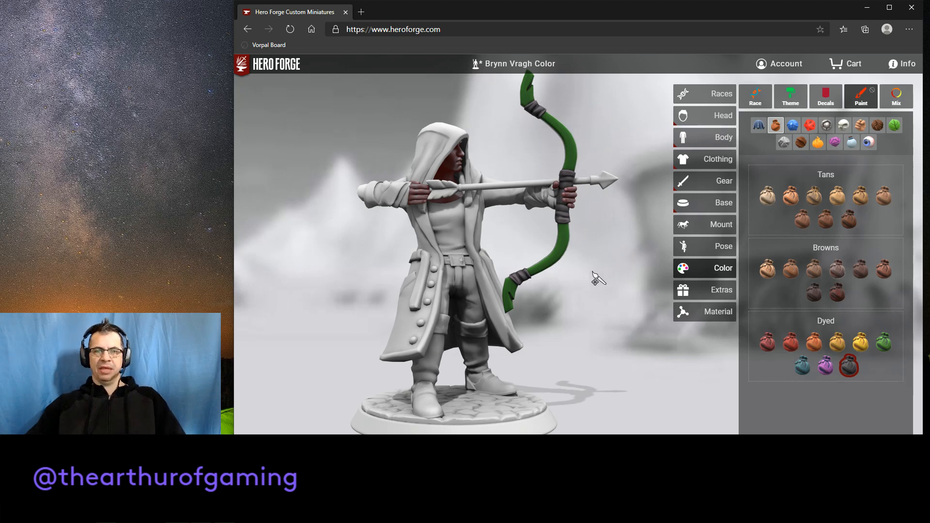
drag(613, 264, 680, 290)
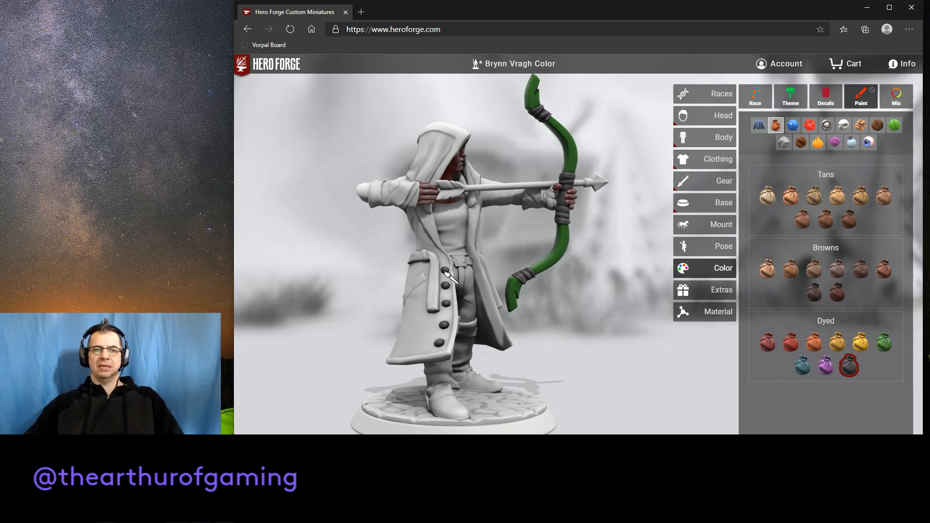
drag(614, 315, 569, 318)
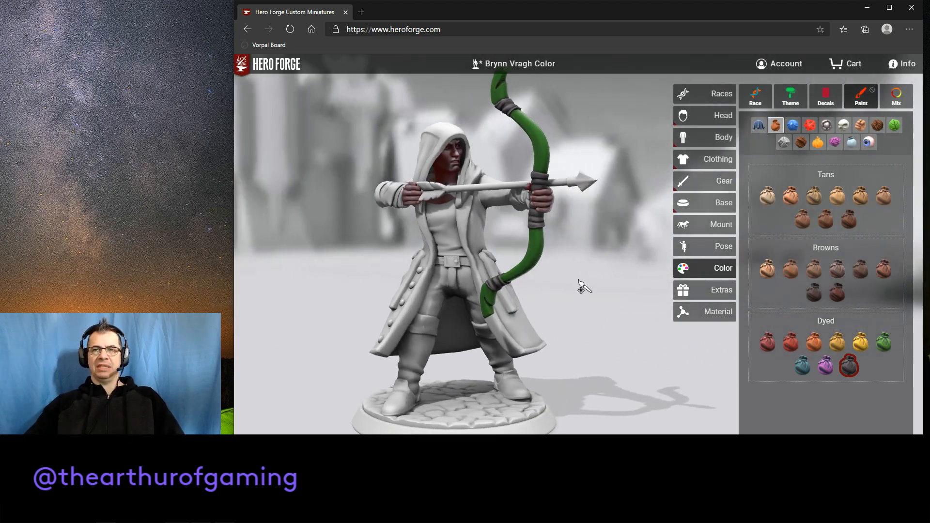
drag(583, 286, 628, 296)
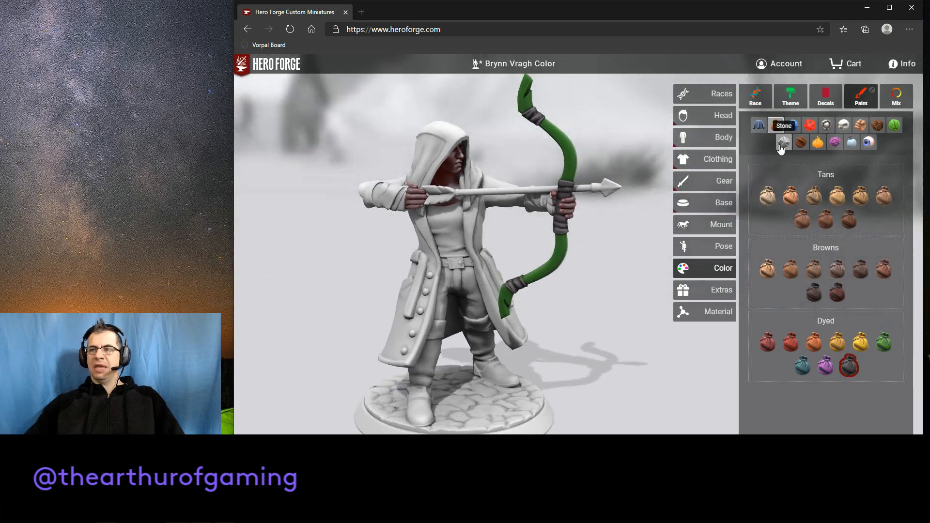
Paint the arrowhead with the dark green metal paint from the Dark group.
click(830, 131)
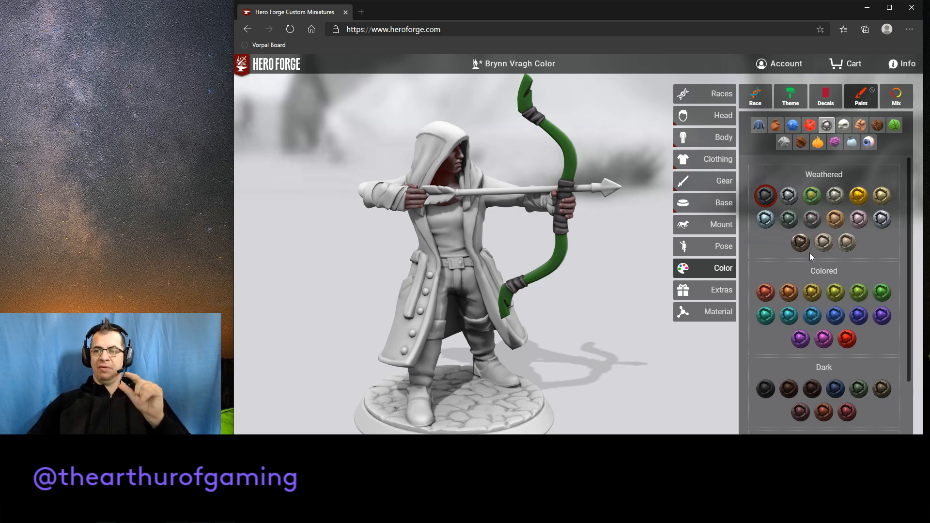
scroll(832, 254, down, 3)
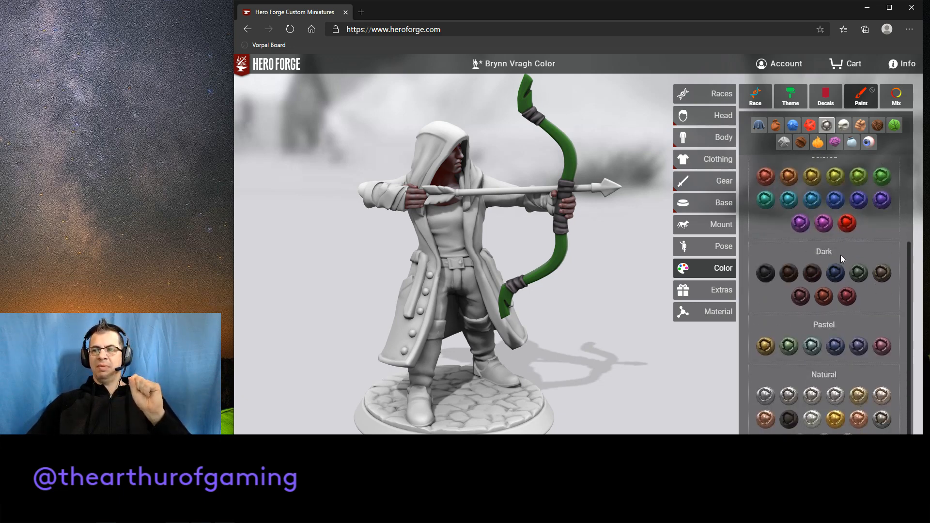
click(860, 273)
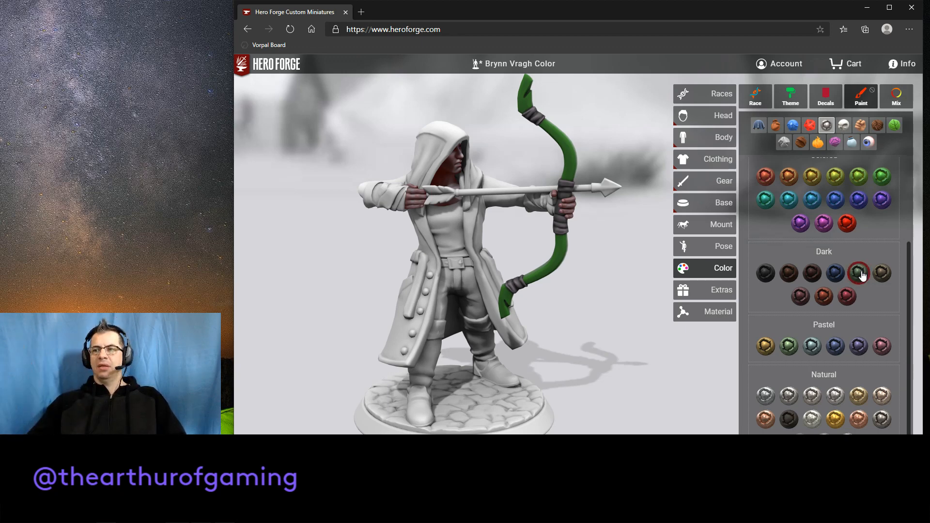
click(612, 188)
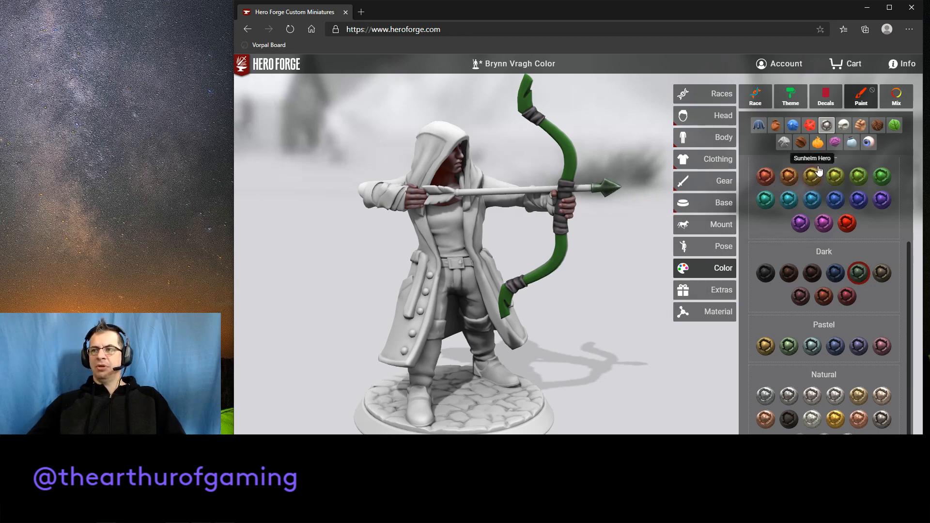
Paint the arrow's shaft with the olive wood paint from the Natural group.
click(801, 143)
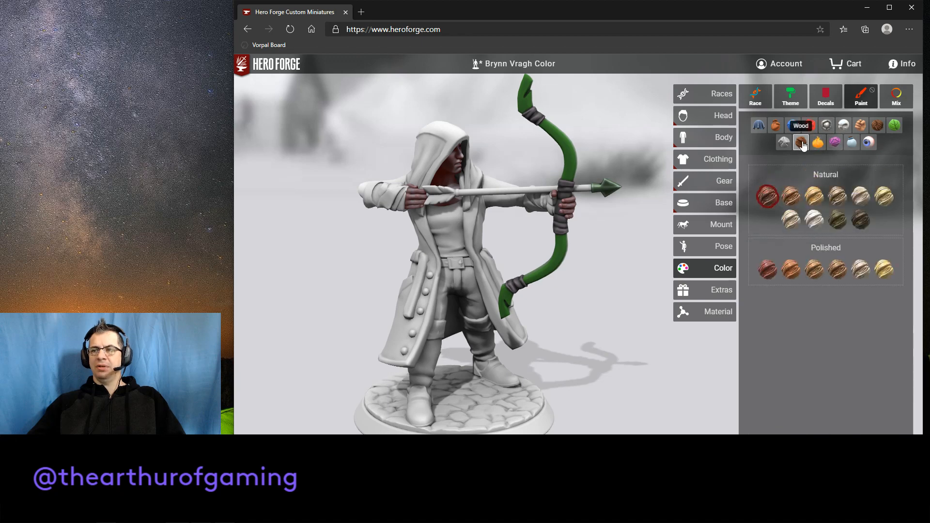
click(843, 226)
click(544, 192)
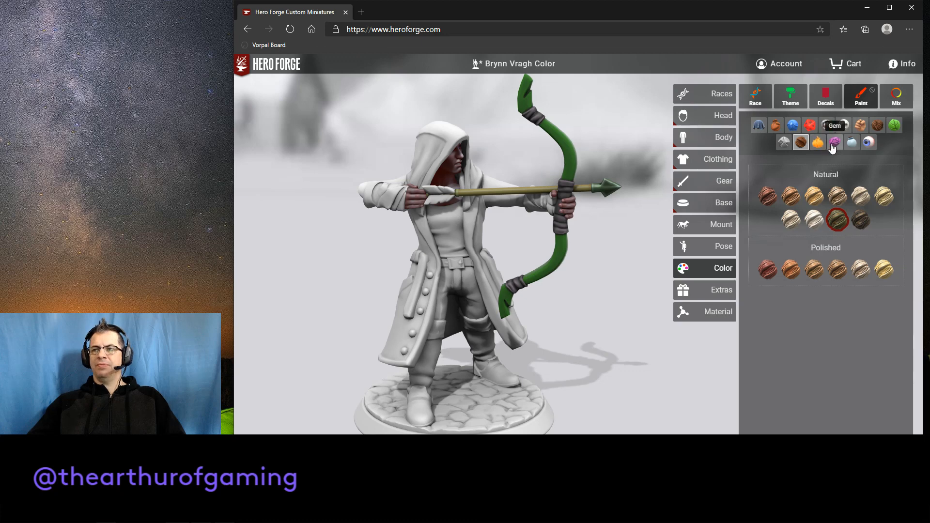
Try the green and dark green hair paints from the Colored group on the arrow's fletching.
click(876, 134)
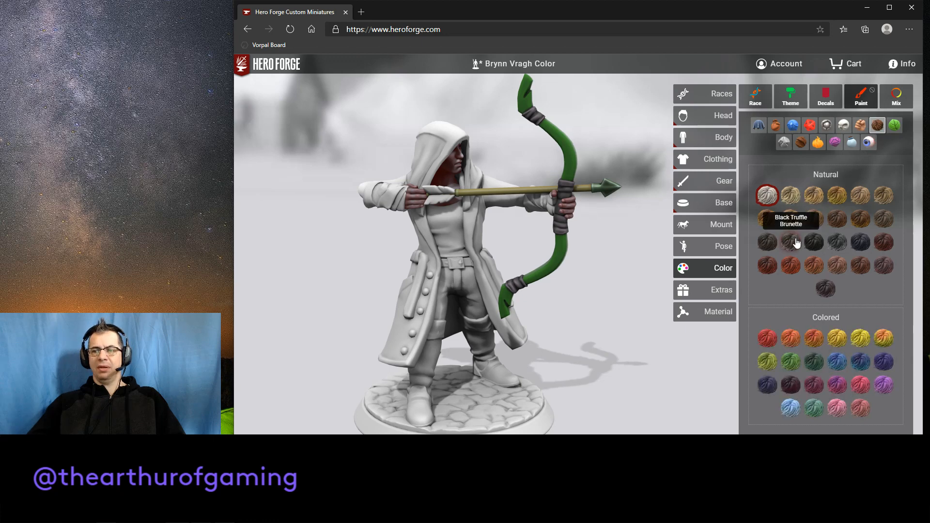
click(790, 362)
click(443, 199)
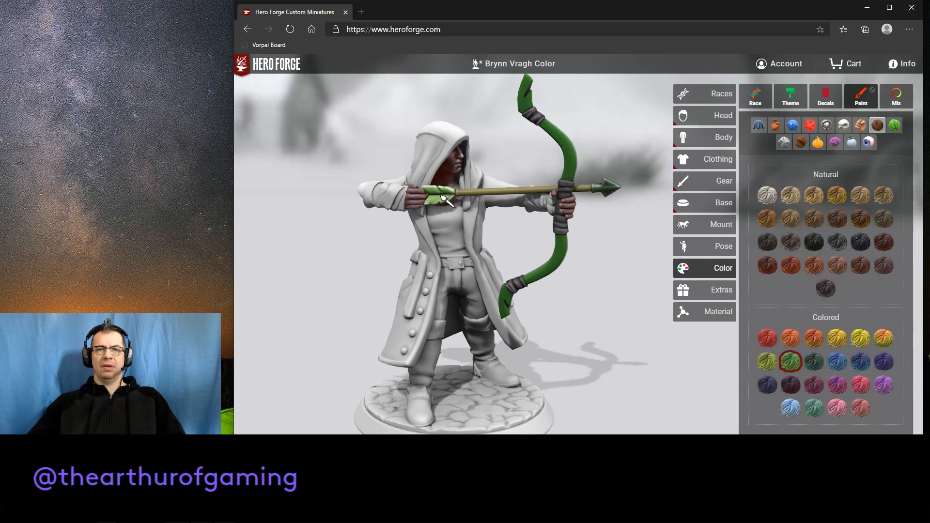
click(814, 361)
click(438, 196)
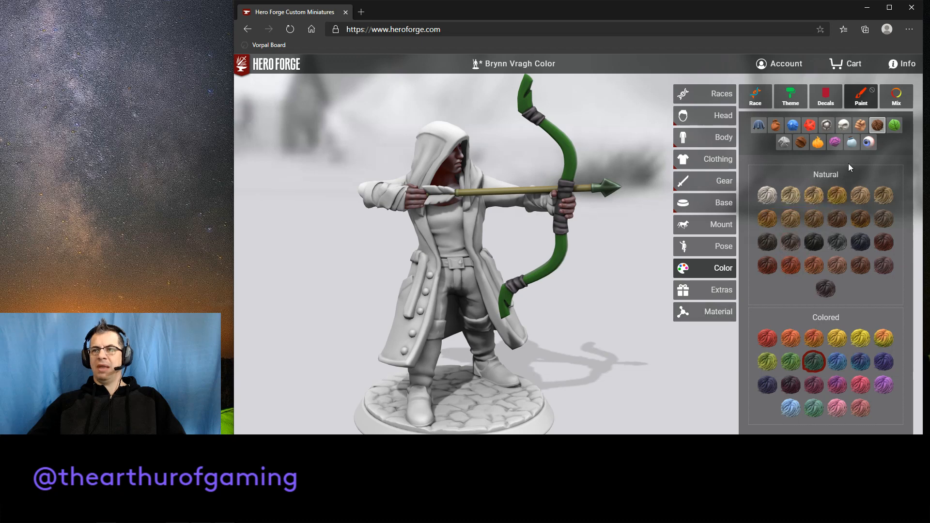
Try the green Horns paint on the arrow's fletching, and settle on Blackhorn from the same group.
click(843, 125)
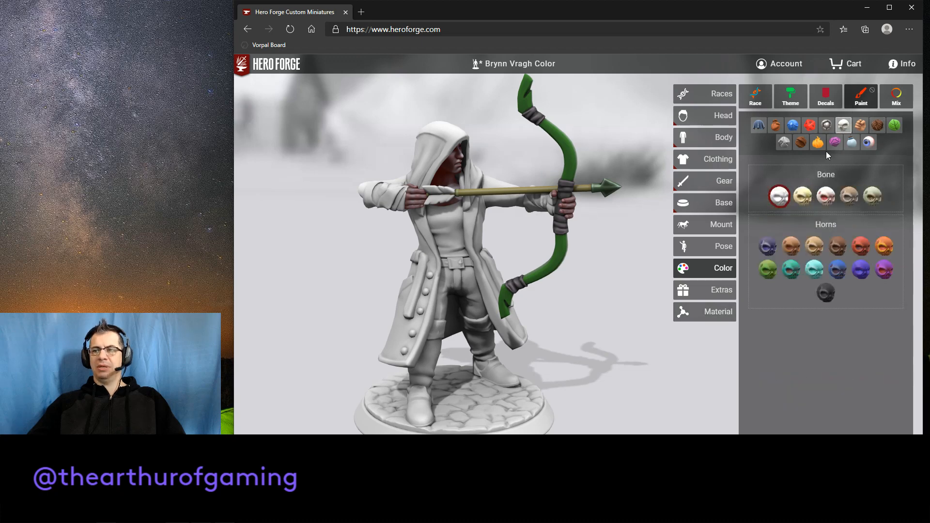
click(769, 270)
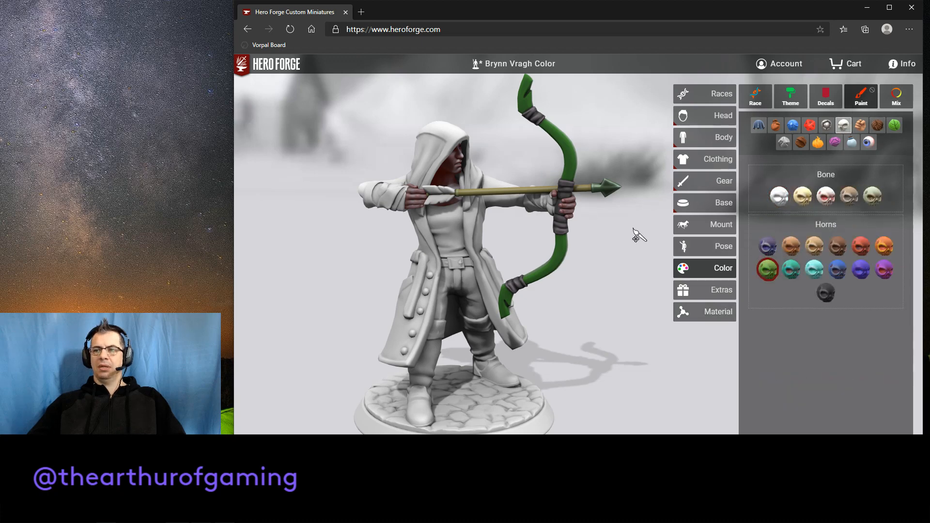
click(450, 201)
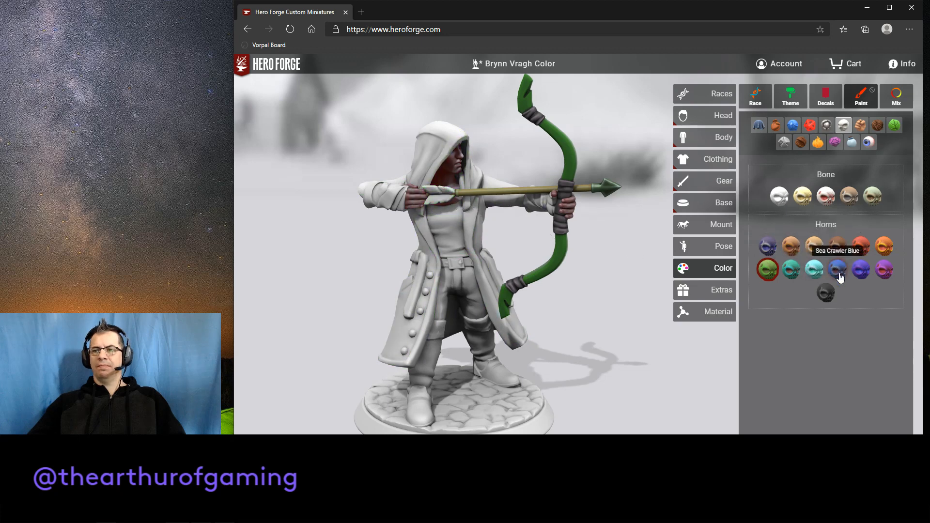
click(825, 293)
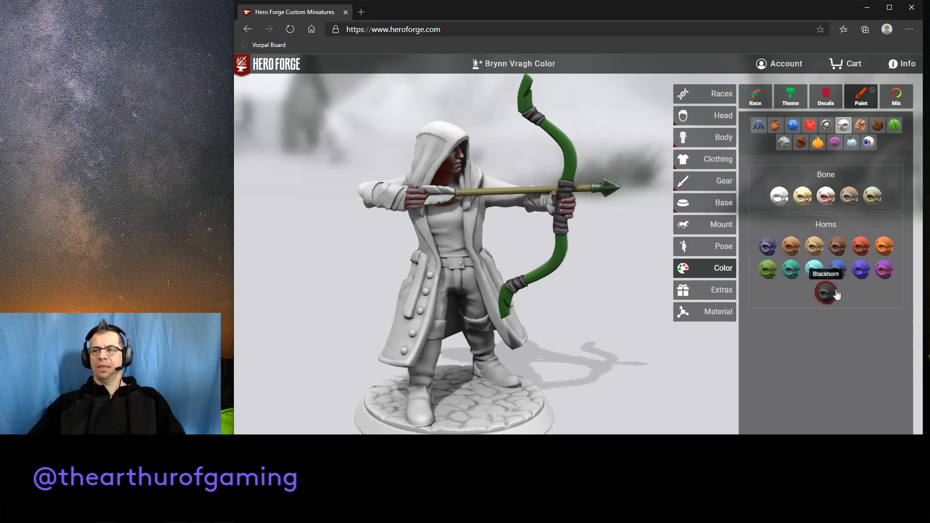
click(452, 200)
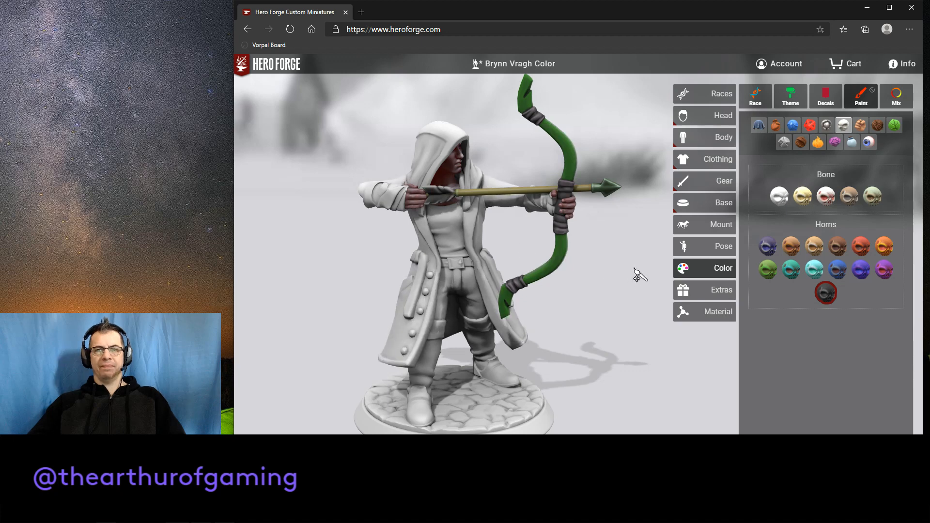
Try the white and Beech wood paints from the Natural group on the arrow's shaft, and settle on the dark brown one.
click(800, 142)
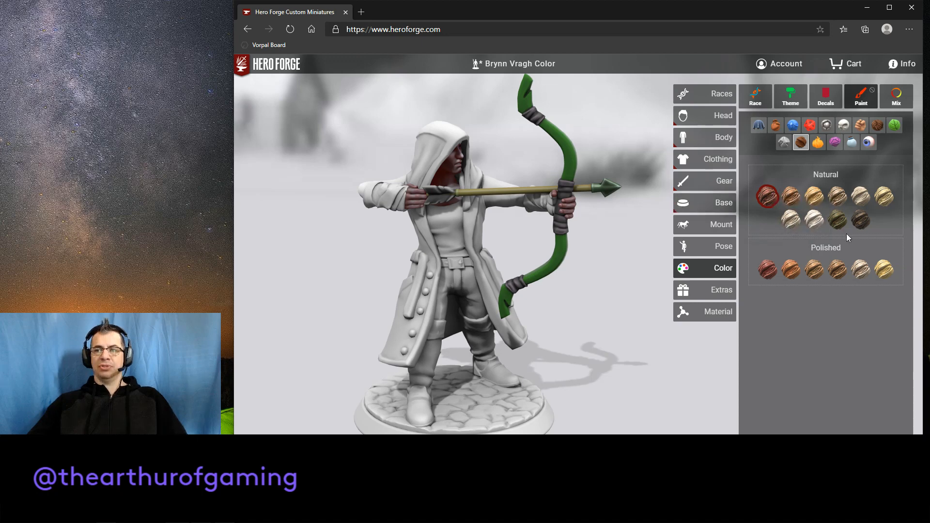
click(814, 220)
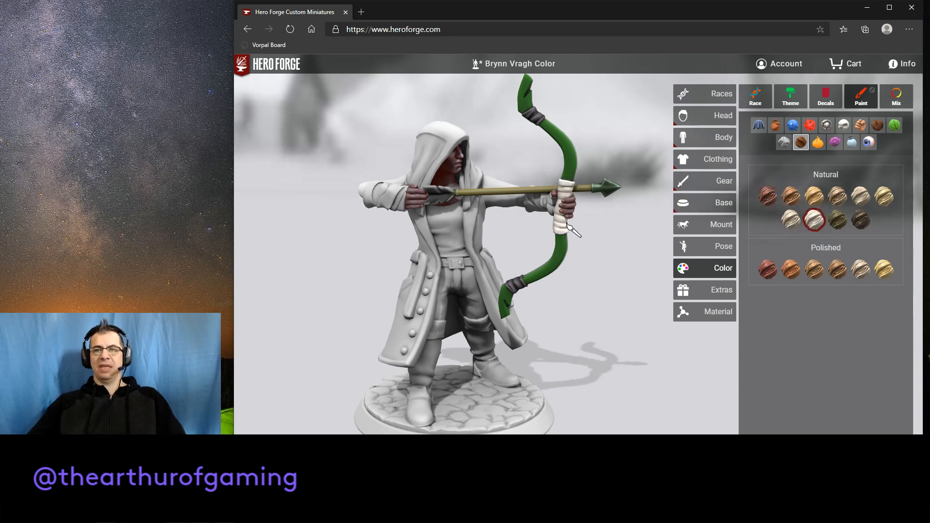
click(536, 192)
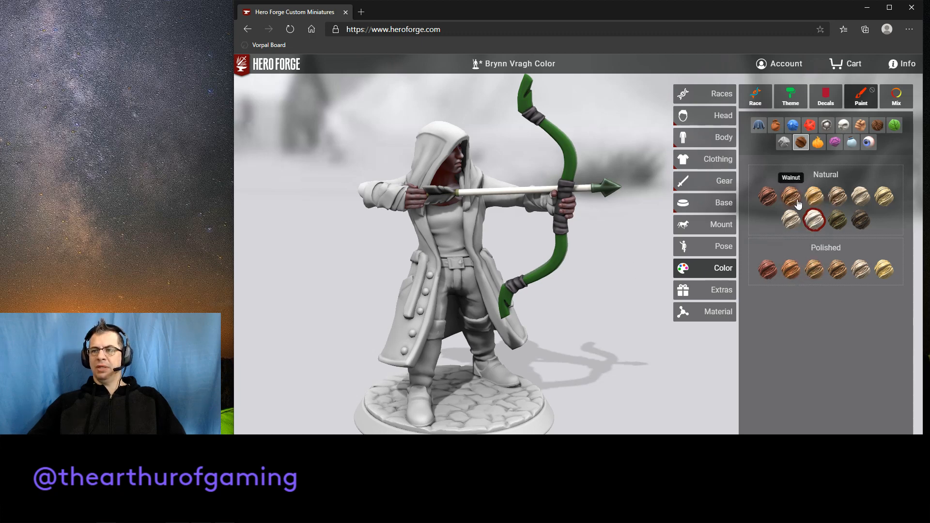
click(839, 198)
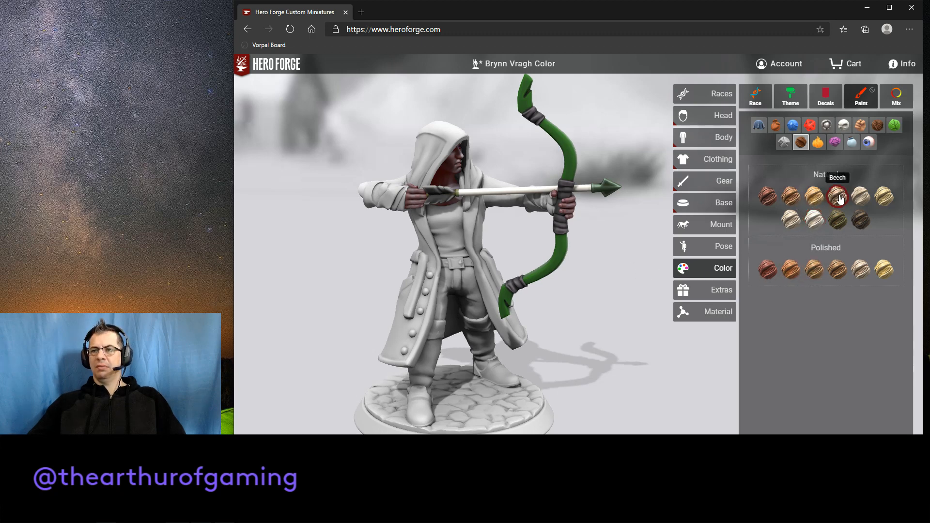
click(543, 193)
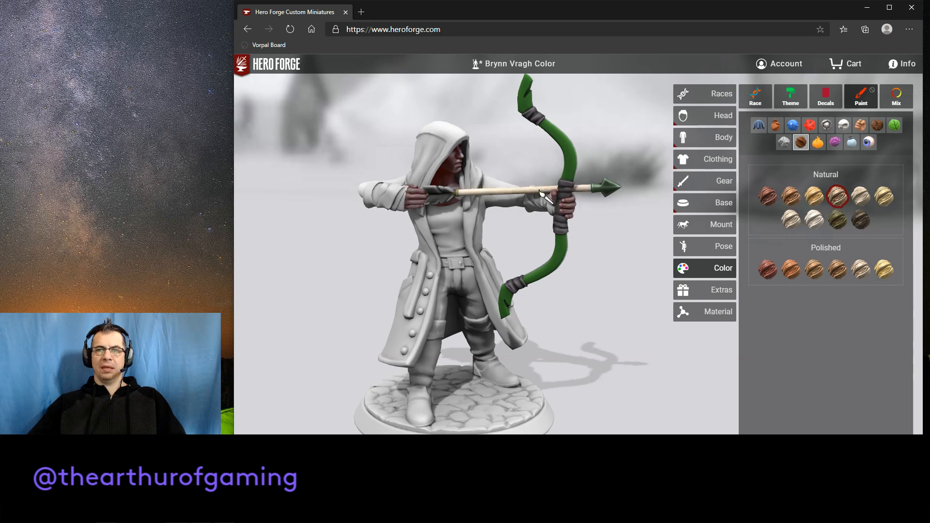
click(560, 261)
key(ctrl+z)
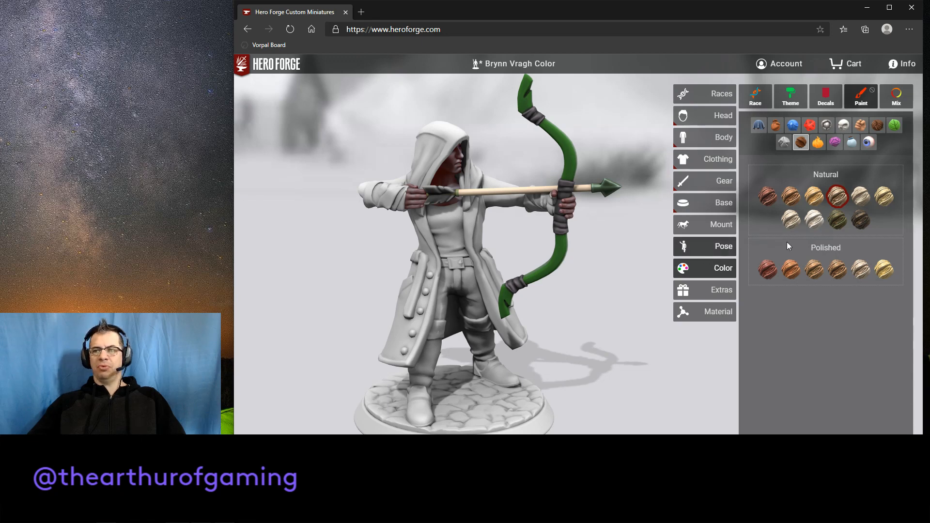
click(861, 222)
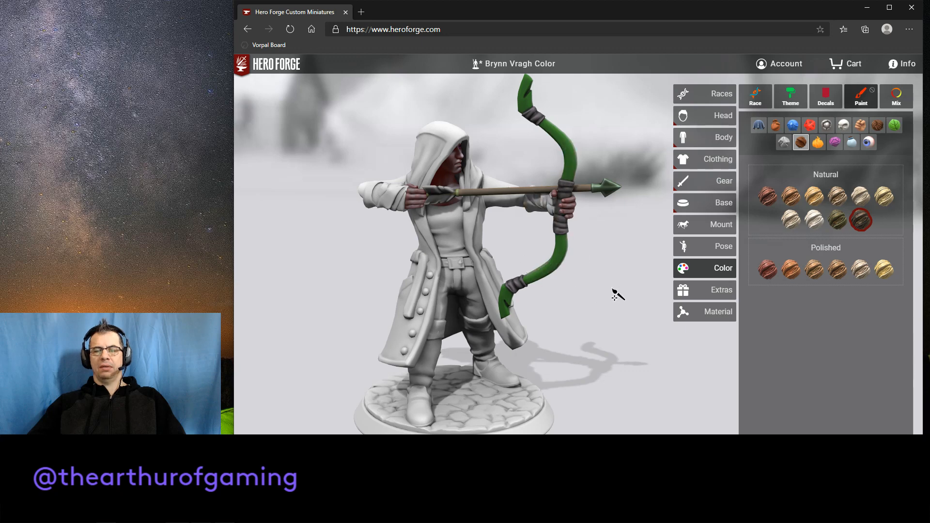
Paint the coat's skirt with the grey fabric paint from the Neutral group, working from the miniature's back.
drag(637, 276, 632, 259)
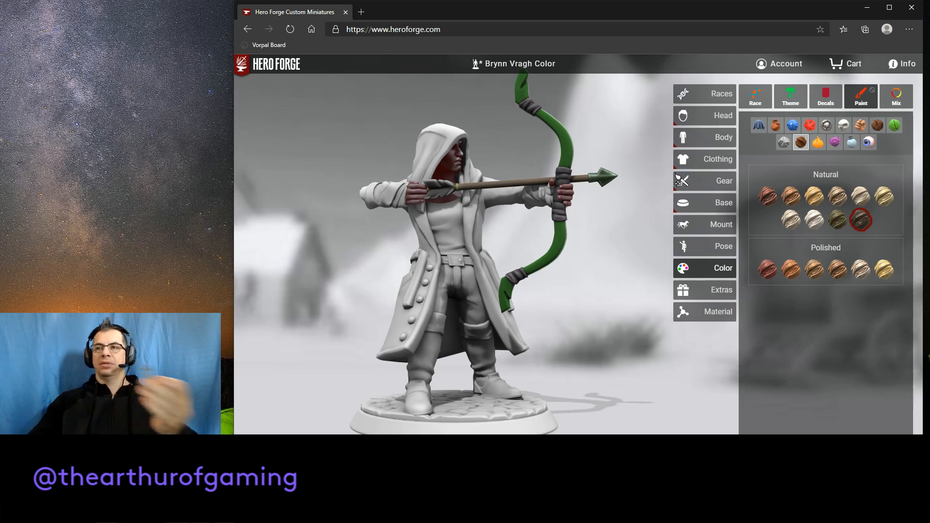
click(759, 127)
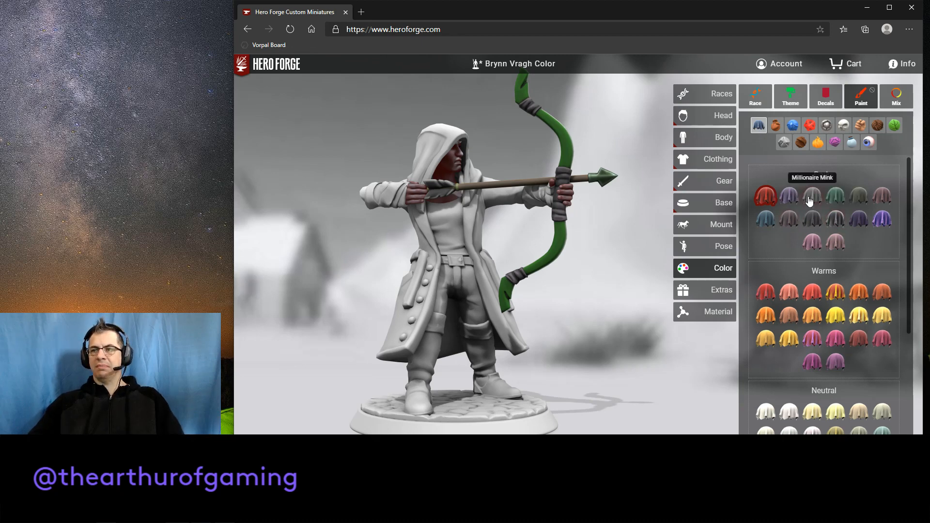
scroll(784, 223, down, 4)
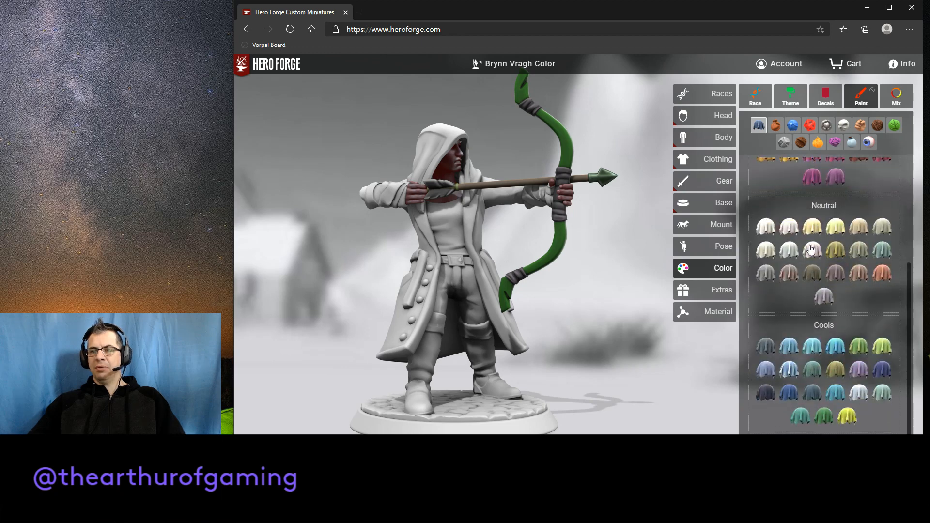
scroll(801, 245, down, 1)
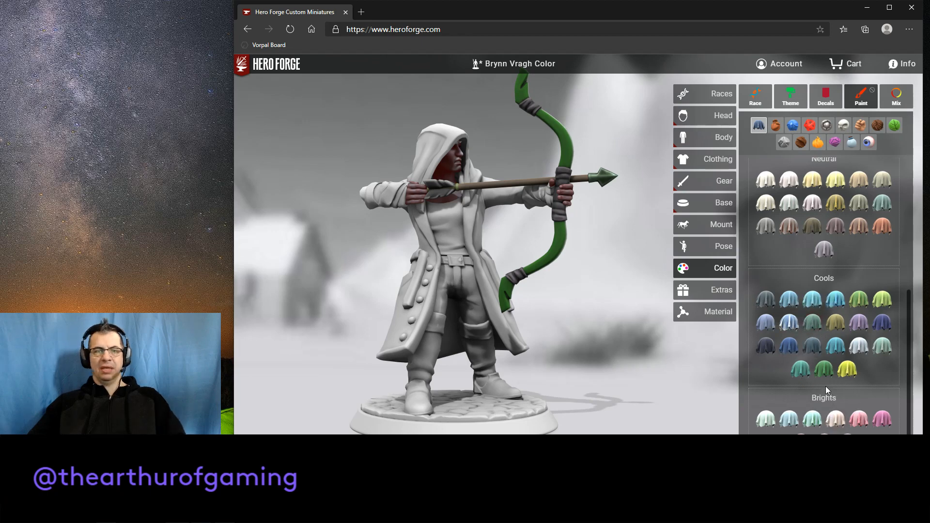
scroll(825, 386, up, 1)
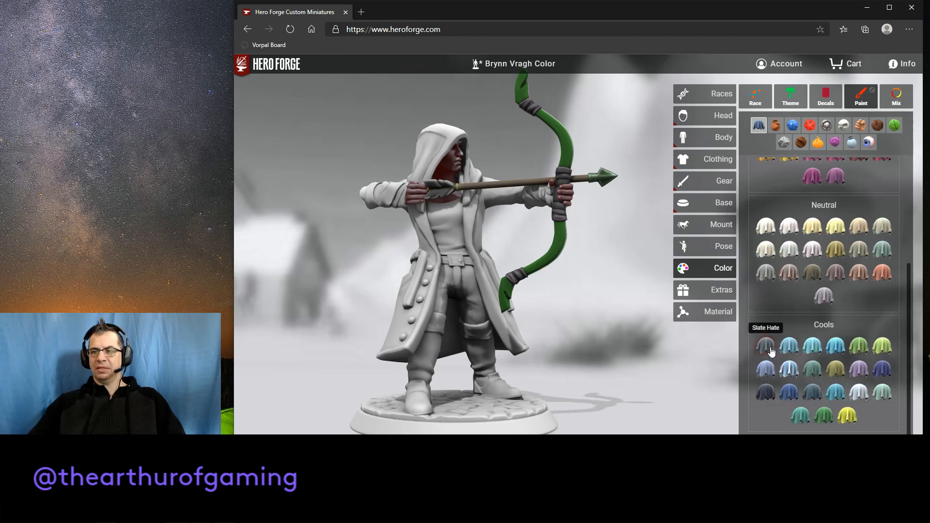
click(766, 346)
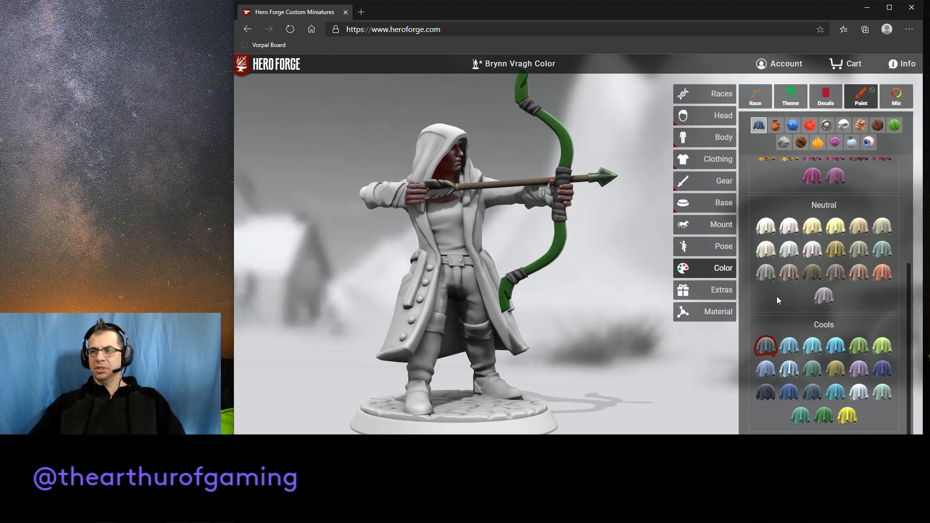
click(765, 272)
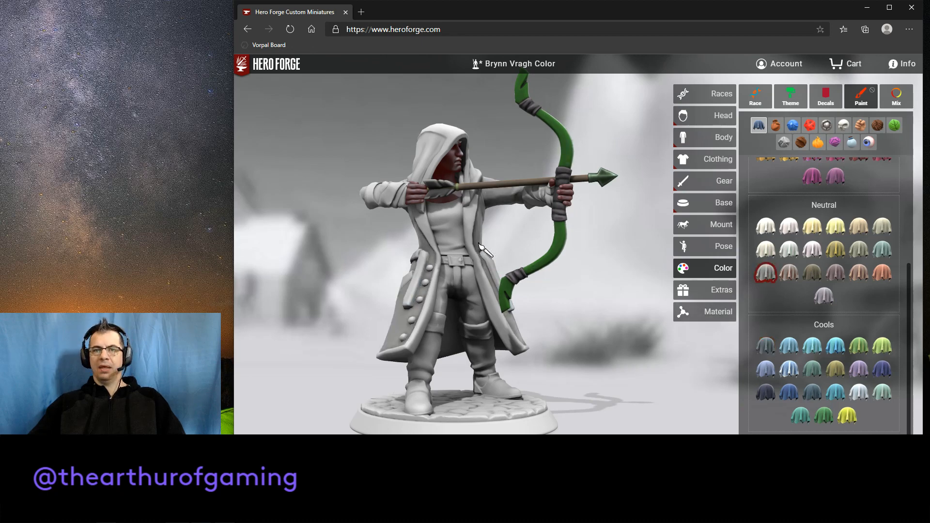
drag(611, 308, 694, 307)
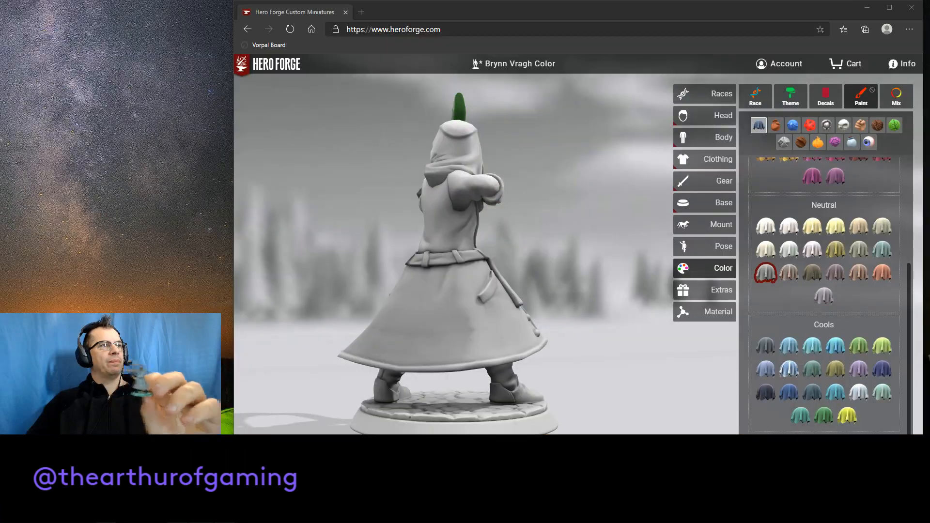
click(399, 344)
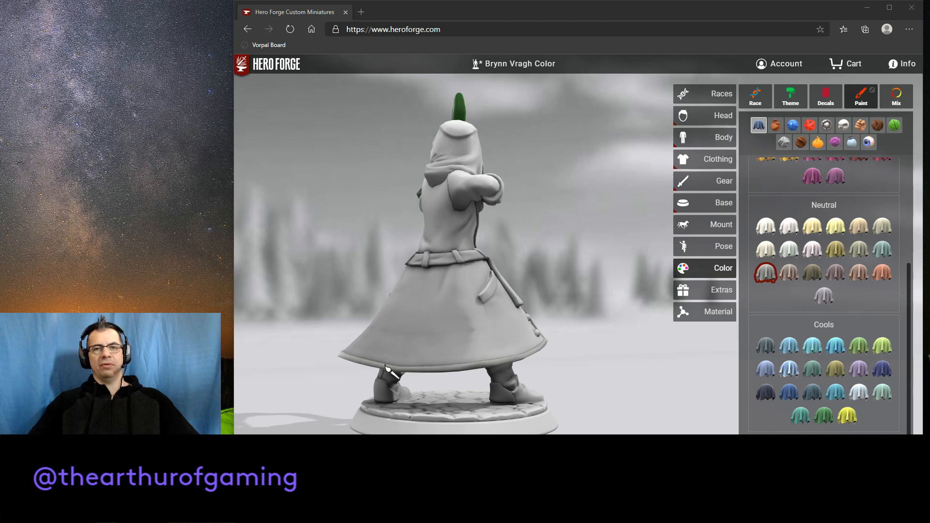
click(413, 342)
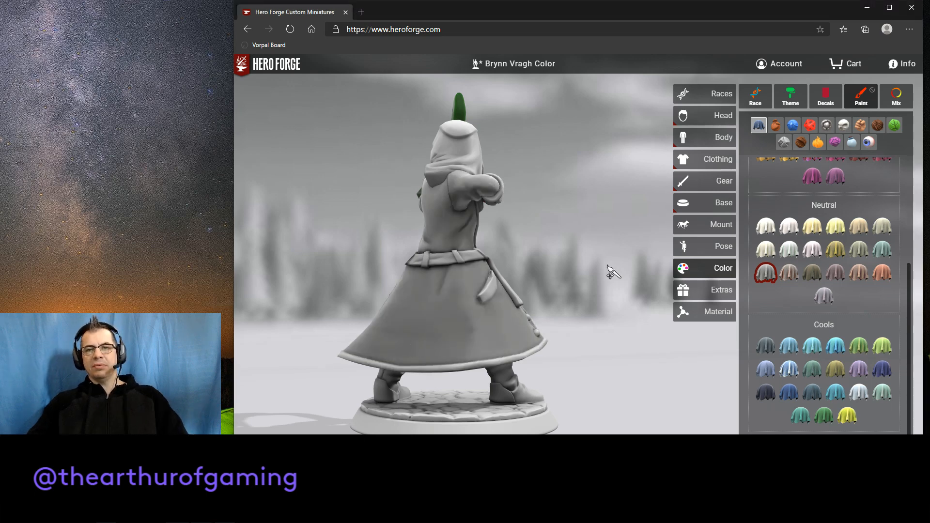
Paint the miniature's hood with the grey fabric paint used on the coat, and check the coat from behind.
drag(637, 246, 546, 291)
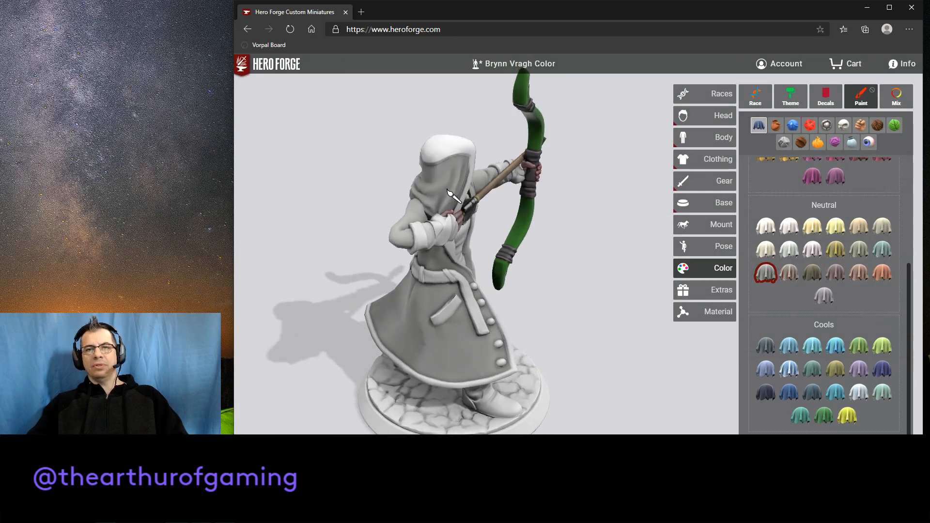
mouse_move(642, 273)
mouse_down()
mouse_move(600, 258)
mouse_move(583, 227)
mouse_up()
click(430, 168)
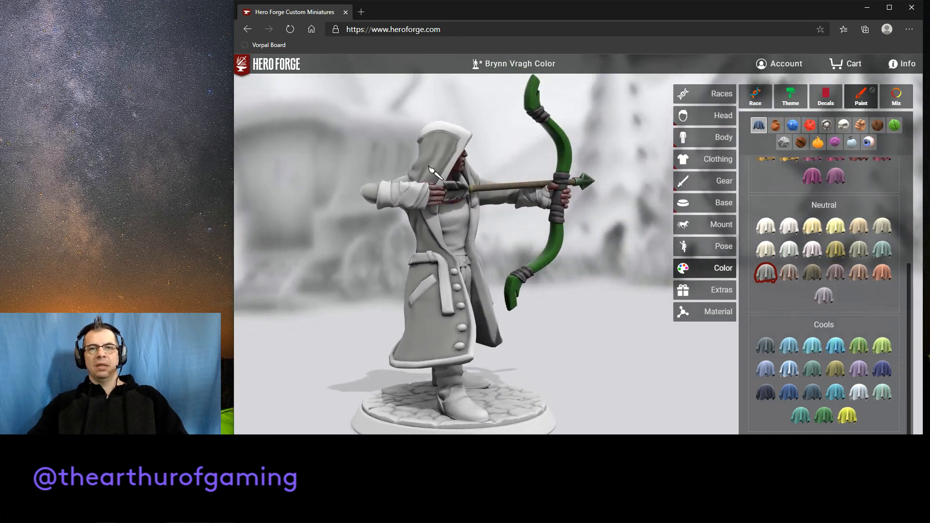
drag(629, 300, 663, 346)
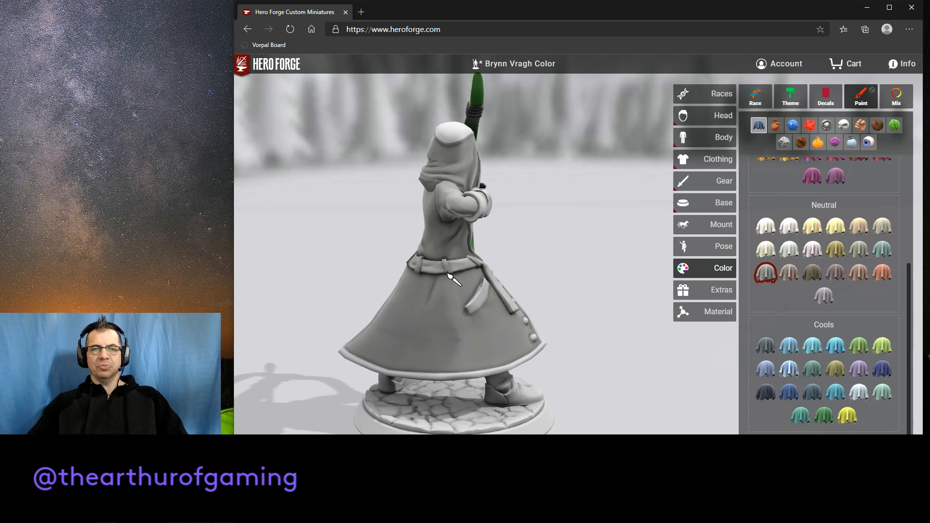
drag(594, 359, 619, 326)
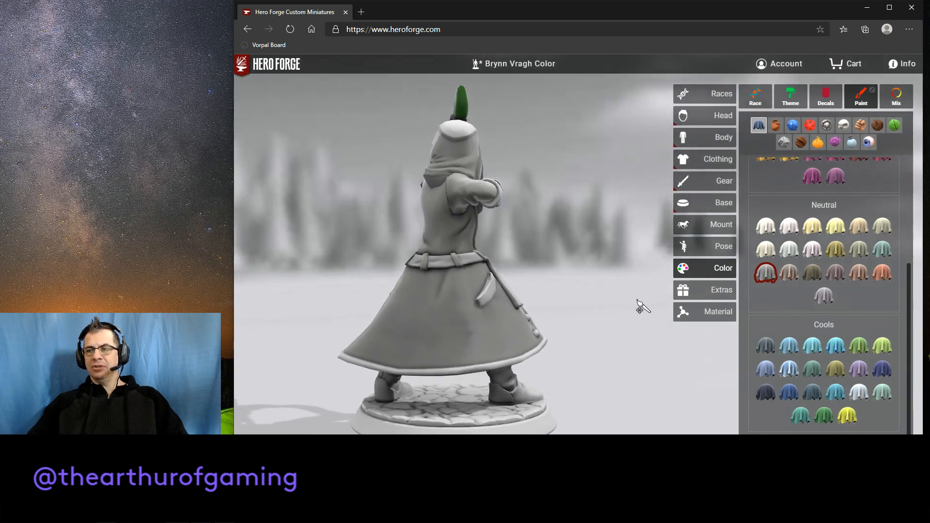
Paint the coat's belt, pocket flaps, edge trim and the hood's trim with Slate Hate from the Cools group of fabric paints.
click(764, 346)
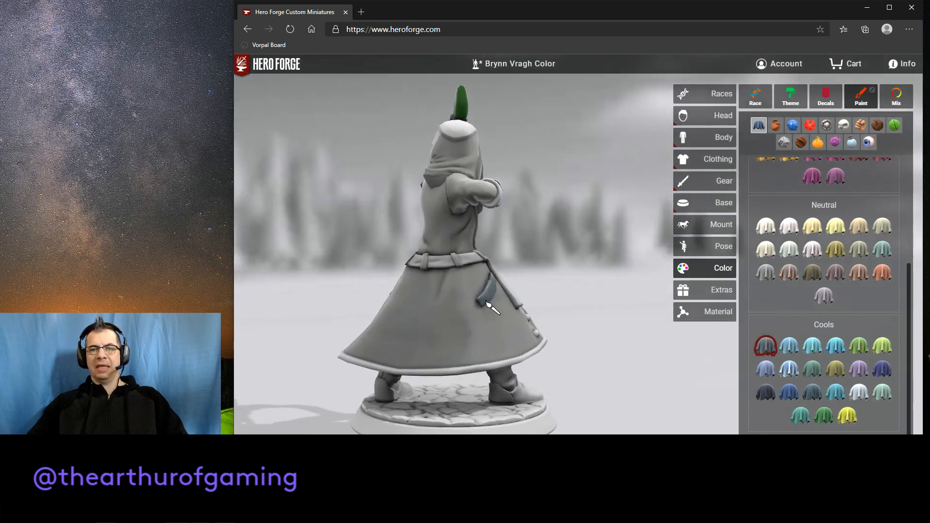
drag(604, 306, 531, 304)
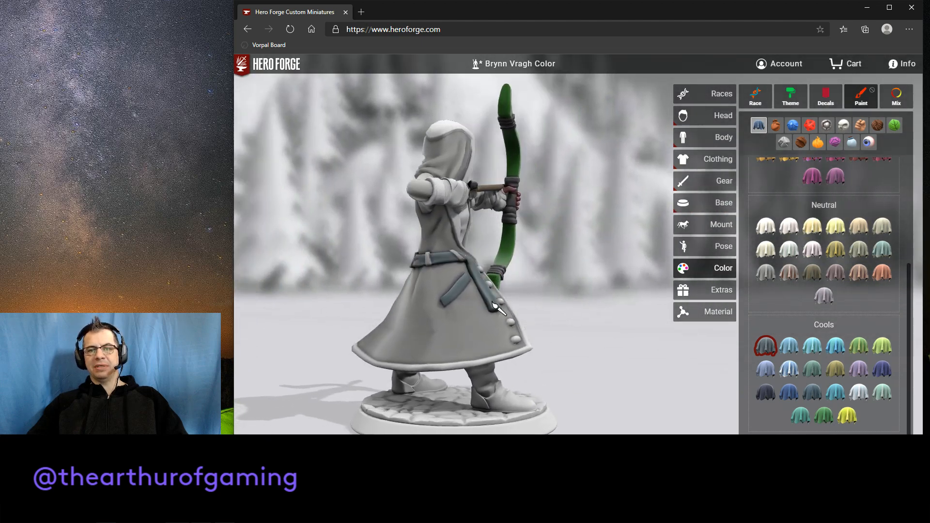
click(528, 339)
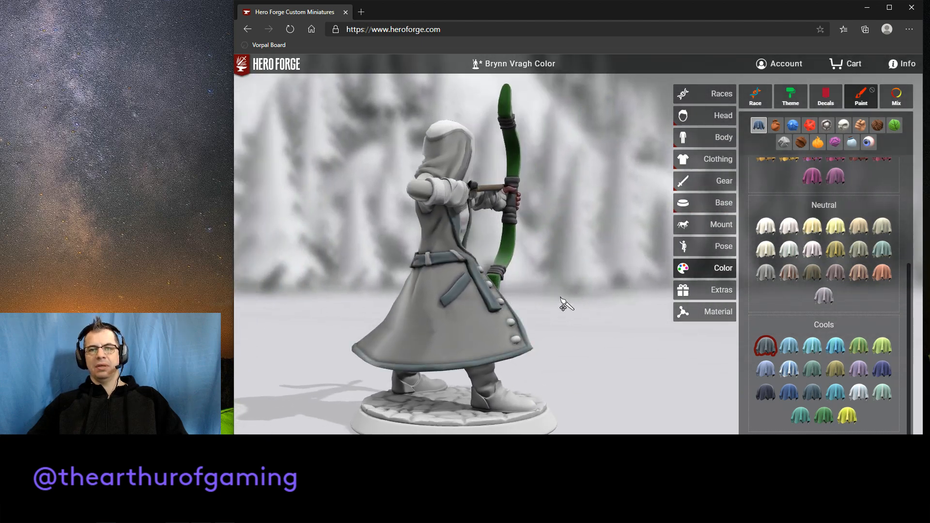
mouse_move(561, 298)
mouse_down()
mouse_move(642, 303)
mouse_move(617, 278)
mouse_move(600, 236)
mouse_move(490, 260)
mouse_move(612, 258)
mouse_move(576, 247)
mouse_up()
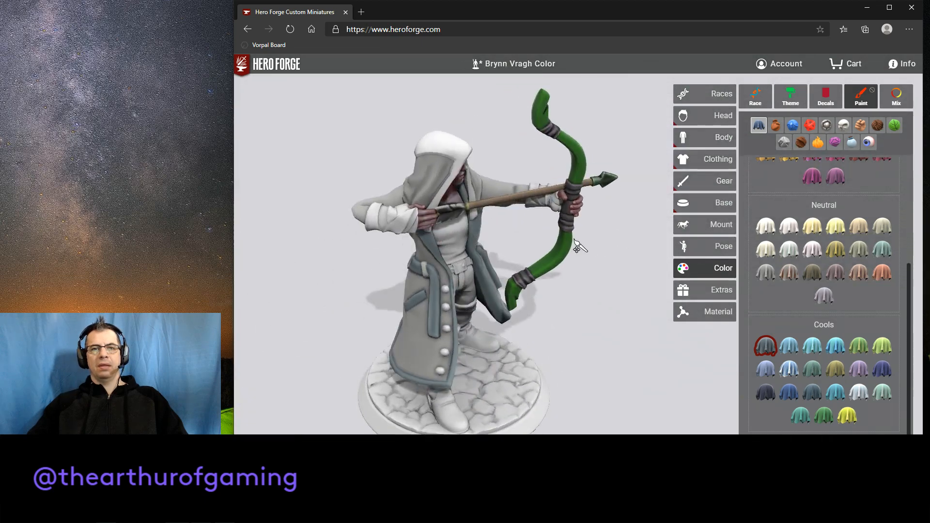
click(452, 150)
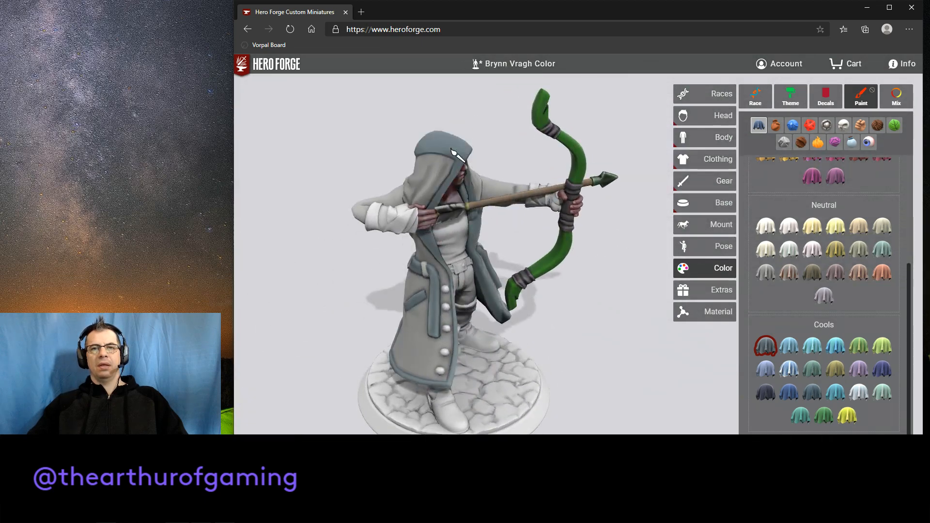
Try the dark metal paint from the Natural group on the coat's buttons, and settle on the bright silver one.
mouse_move(612, 308)
mouse_down()
mouse_move(585, 241)
mouse_move(612, 293)
mouse_move(594, 326)
mouse_move(565, 336)
mouse_move(585, 324)
mouse_move(583, 370)
mouse_move(651, 373)
mouse_move(670, 353)
mouse_move(592, 371)
mouse_move(608, 351)
mouse_move(561, 353)
mouse_move(658, 385)
mouse_move(573, 388)
mouse_move(606, 372)
mouse_move(565, 371)
mouse_move(629, 357)
mouse_up()
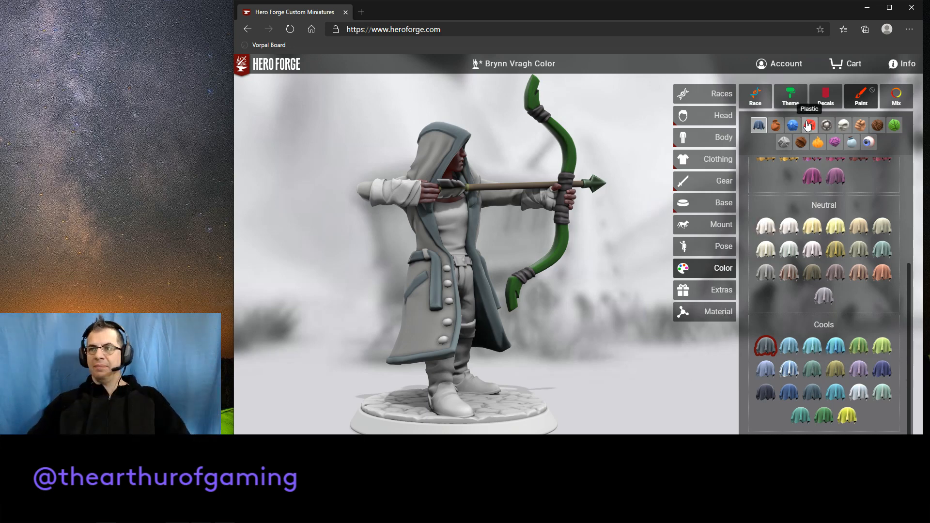
click(827, 125)
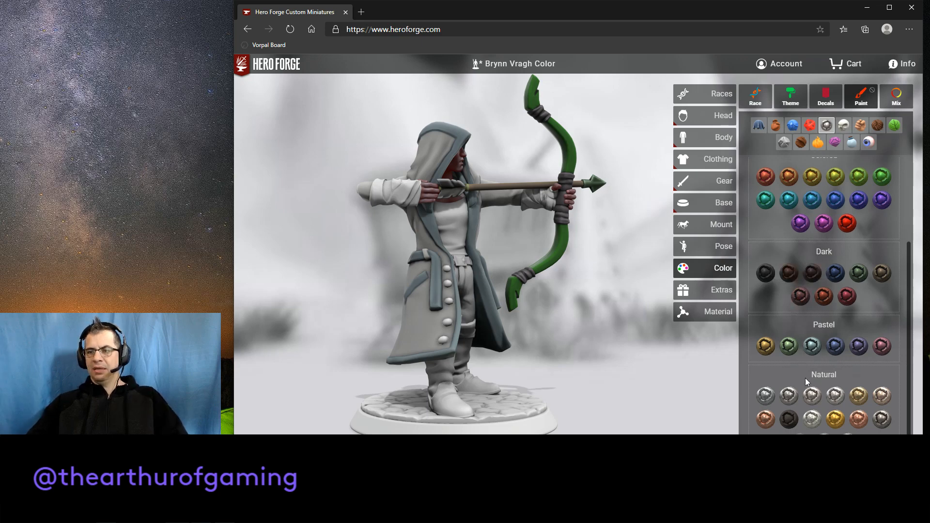
click(882, 420)
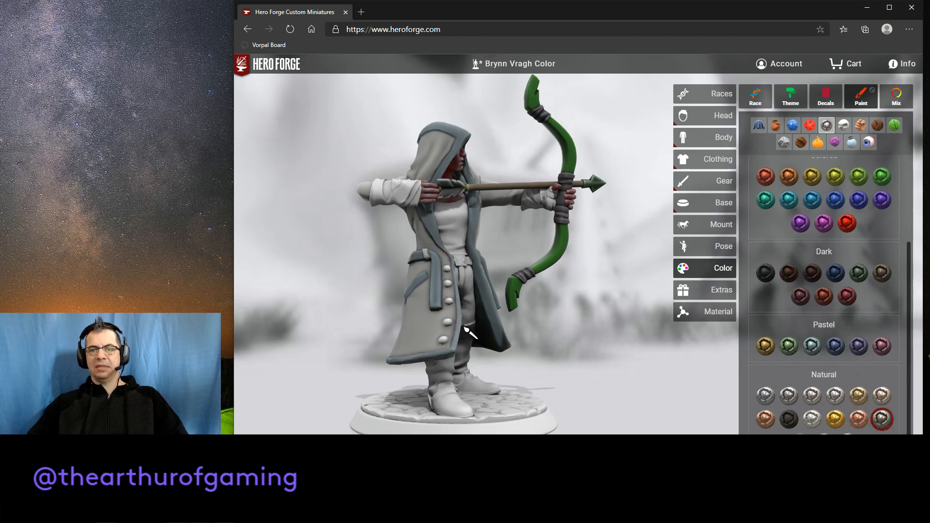
click(449, 287)
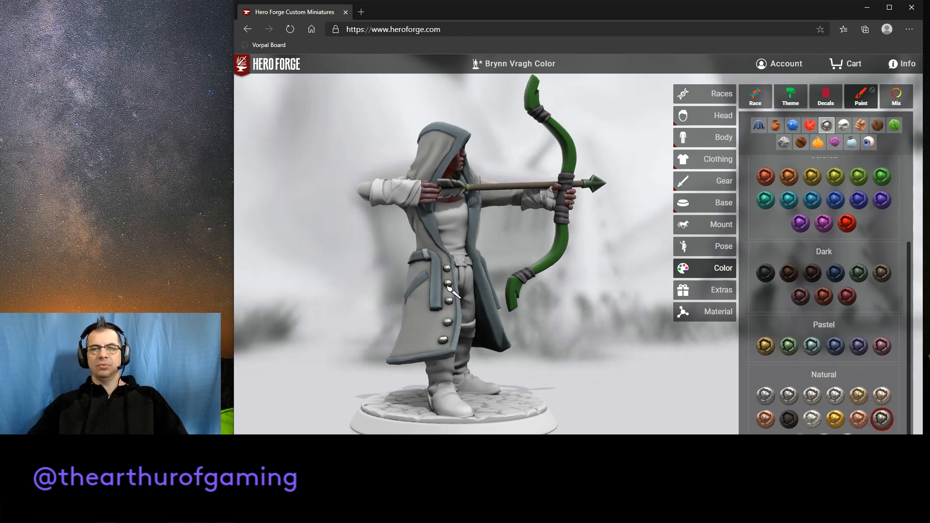
click(815, 421)
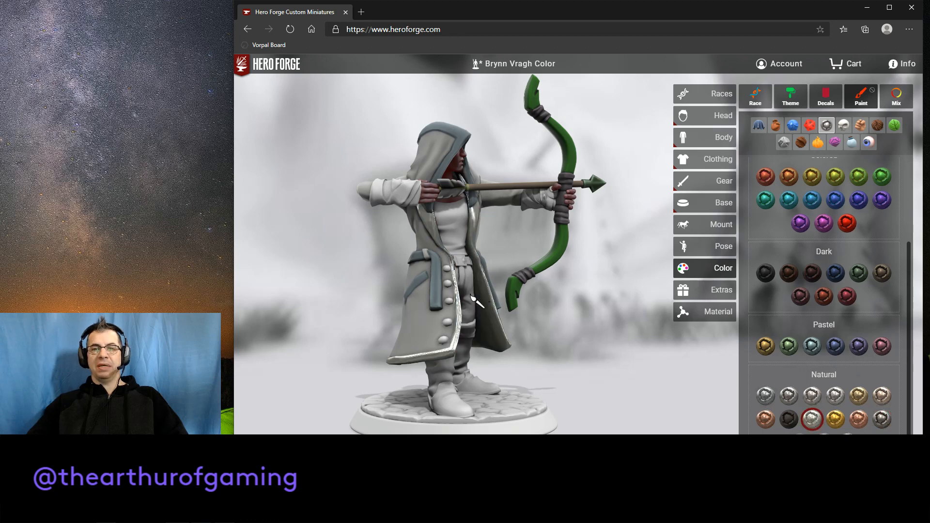
click(450, 284)
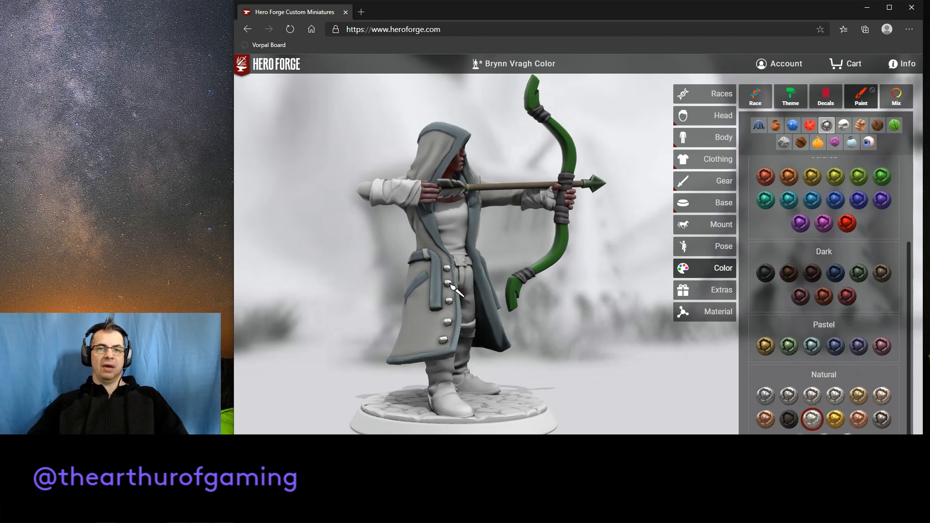
drag(633, 351, 673, 320)
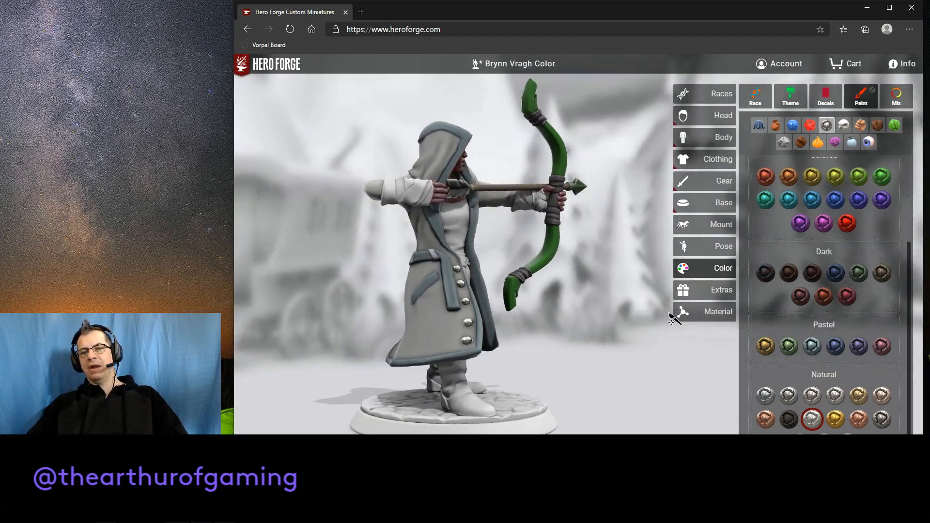
Paint the wrappings on both forearms with the dark grey fabric paint next to Charcoal Cashmere in the Darks group.
drag(585, 350, 610, 345)
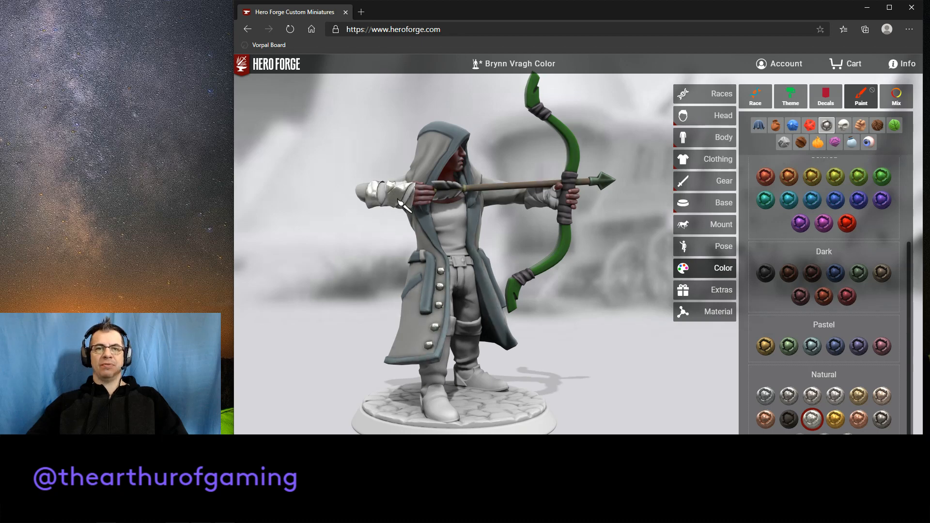
click(759, 125)
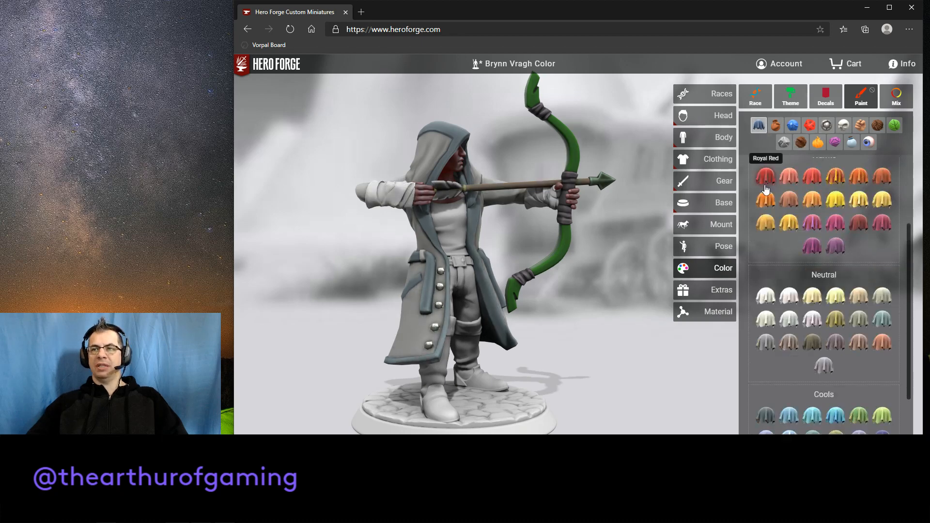
scroll(795, 247, down, 3)
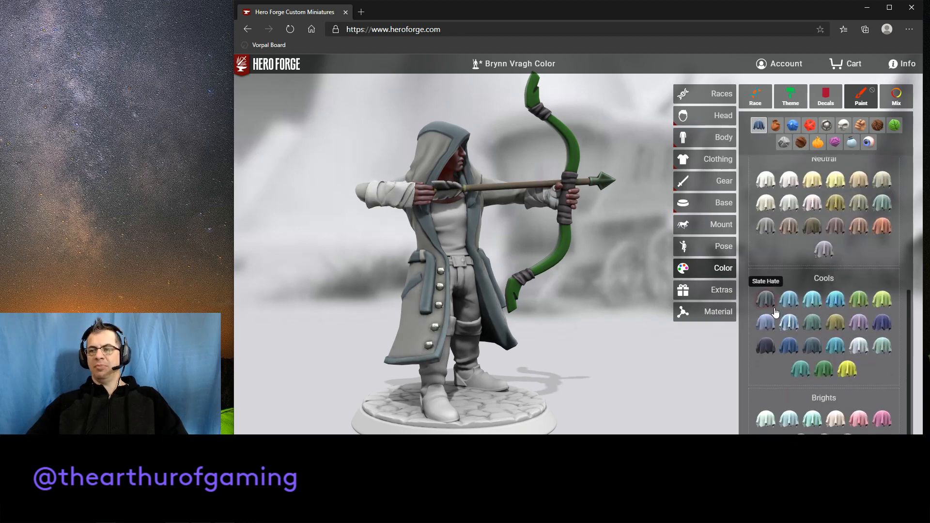
scroll(777, 310, up, 6)
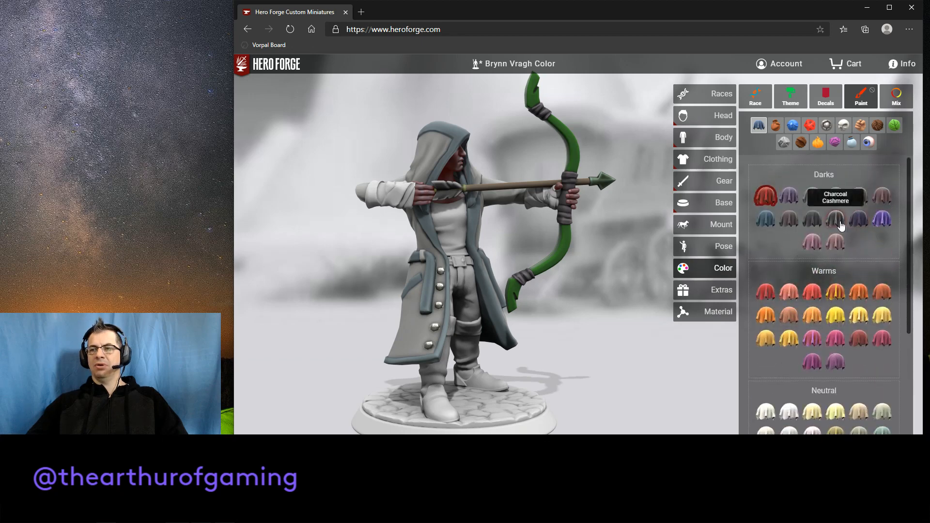
click(812, 220)
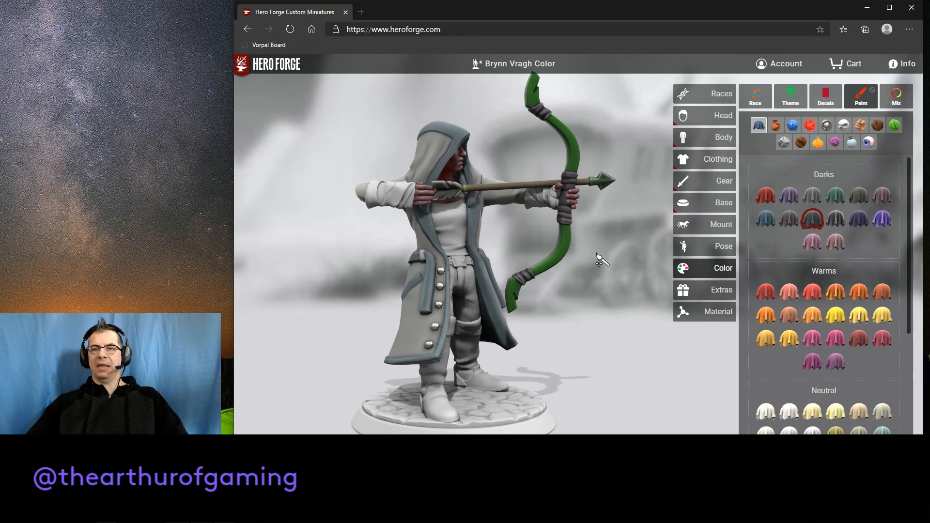
click(407, 199)
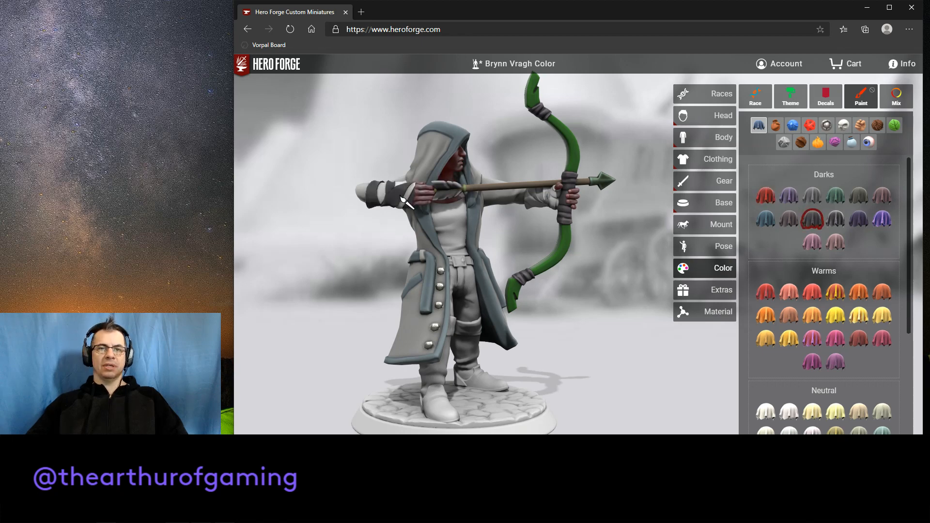
click(408, 202)
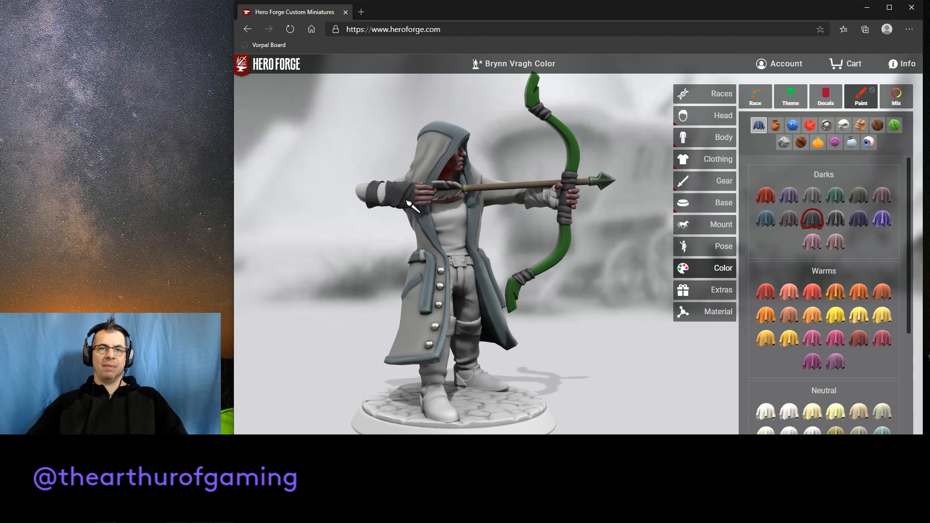
click(385, 201)
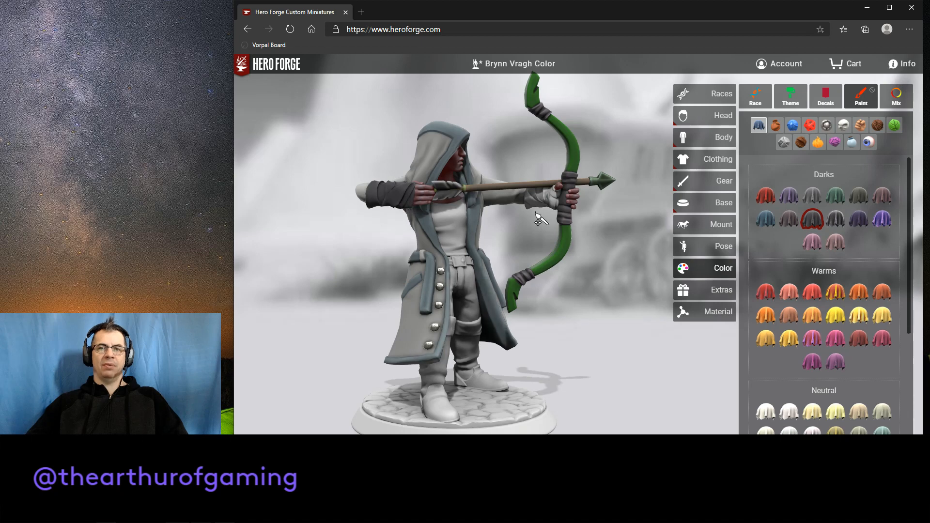
click(540, 206)
click(553, 199)
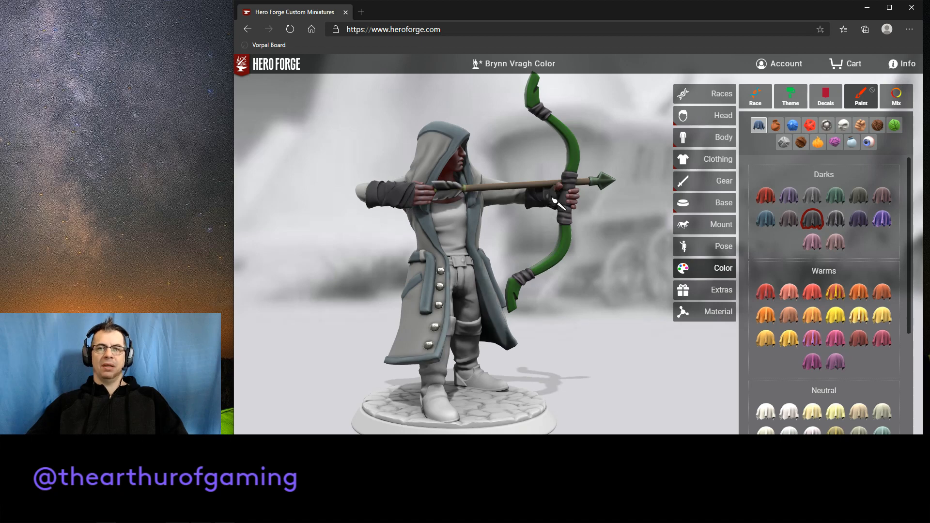
Try Charcoal Cashmere and the brownish grey fabric paint from the Darks group on the miniature's outstretched arm and coat.
drag(582, 230, 561, 214)
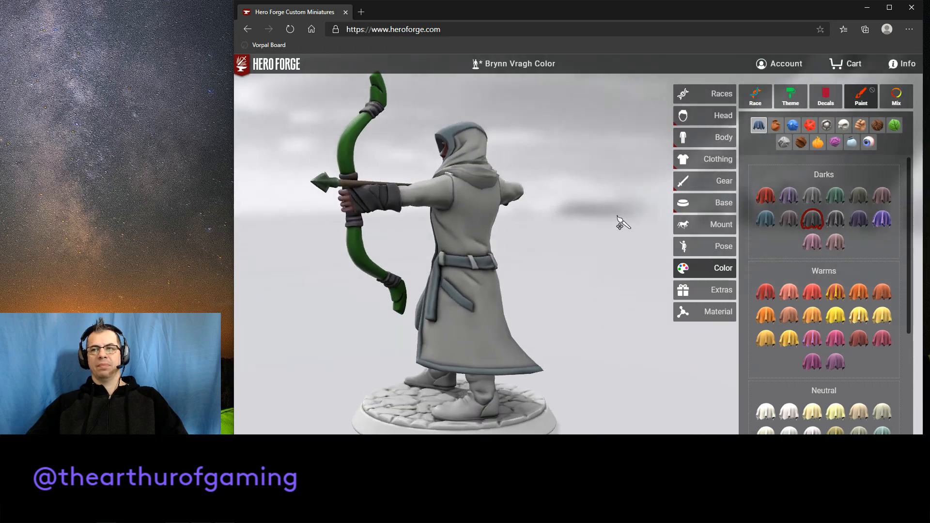
click(833, 223)
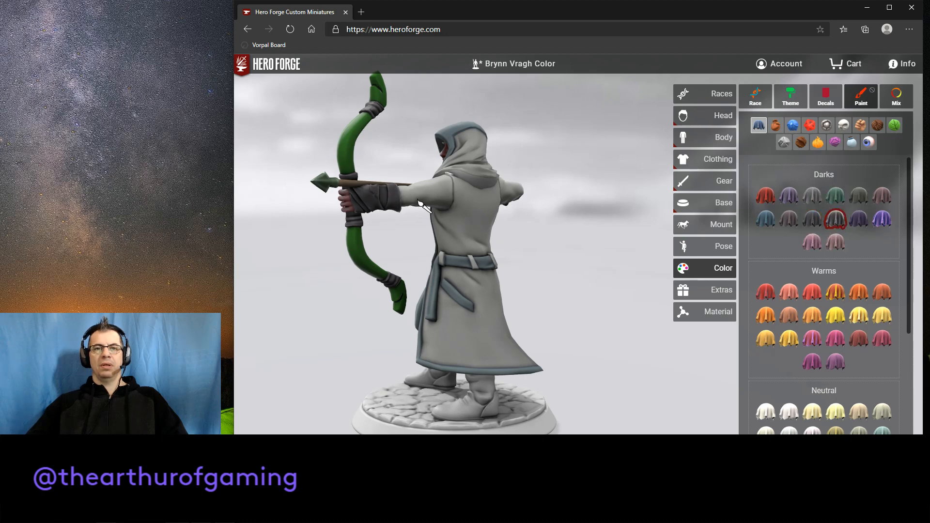
click(789, 219)
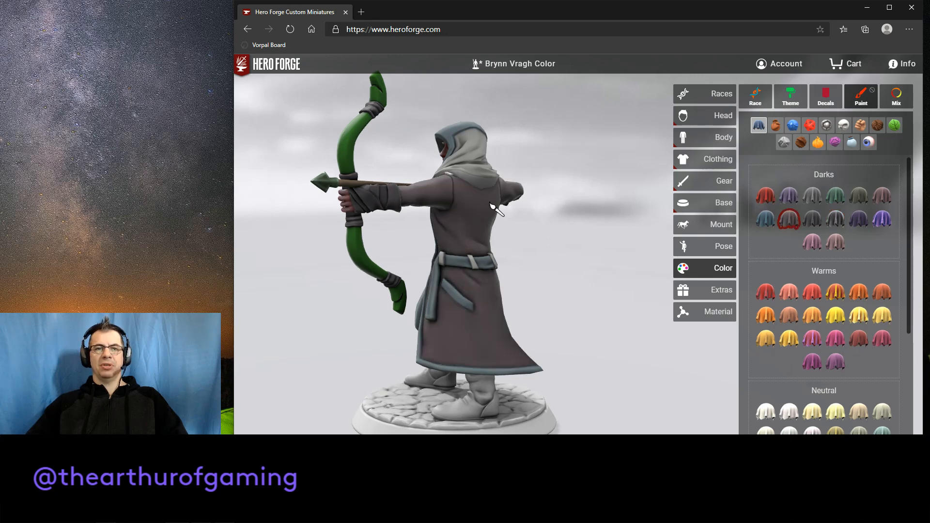
click(834, 219)
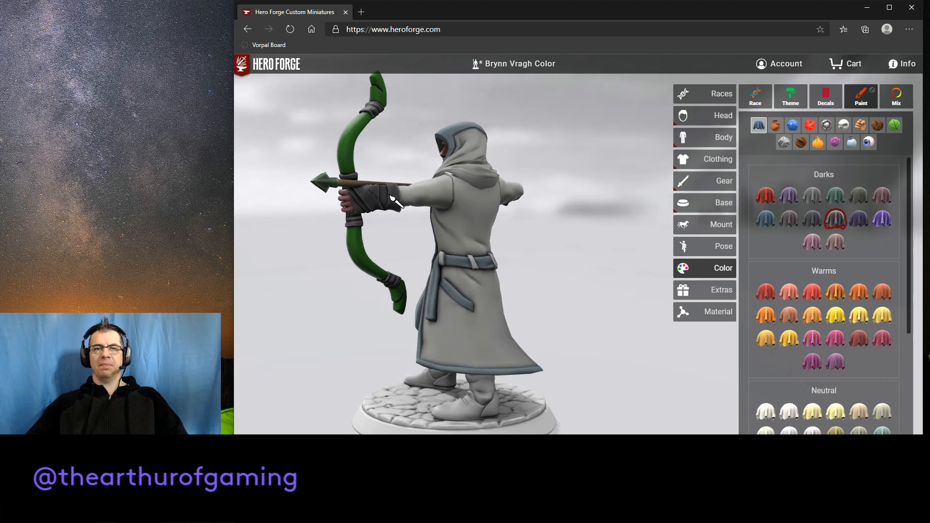
Try the last grey fabric paint of the Neutral group on the forearm wrapping, and return to the Darks group.
scroll(808, 252, down, 4)
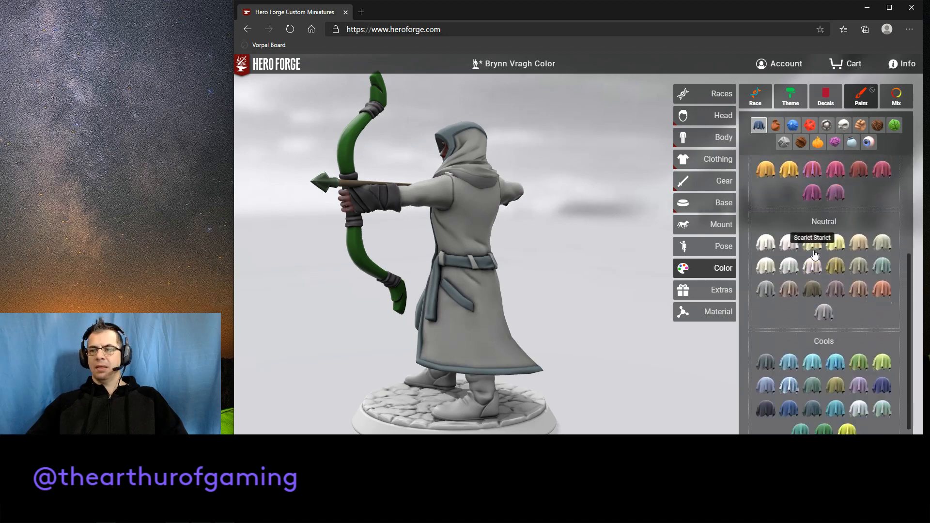
scroll(783, 274, down, 1)
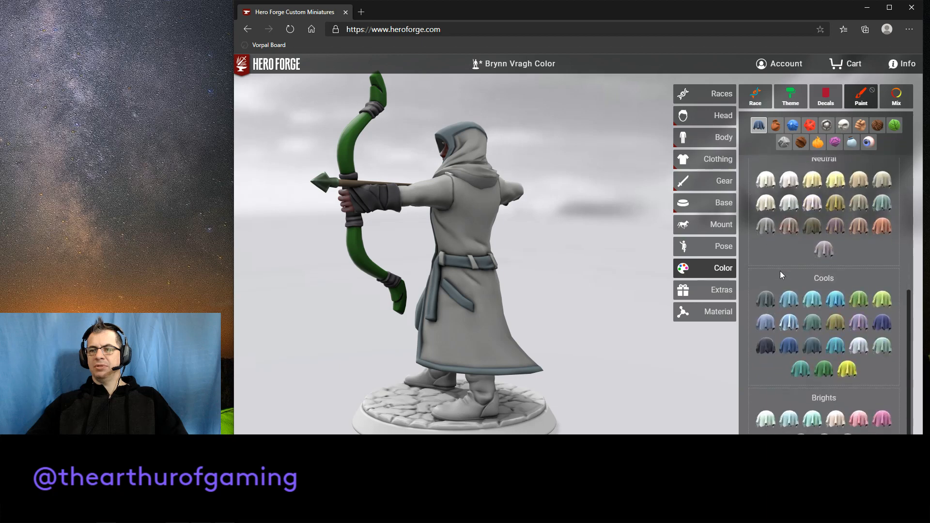
scroll(778, 315, up, 1)
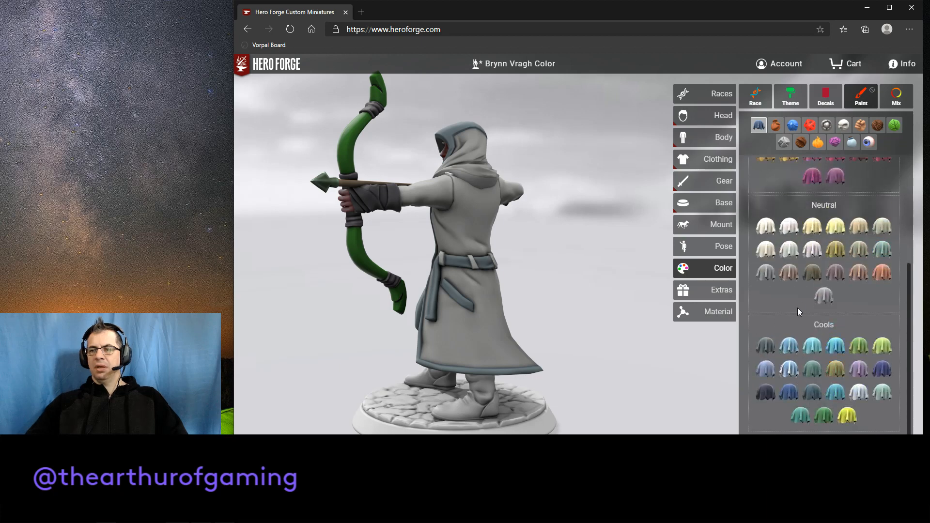
click(822, 297)
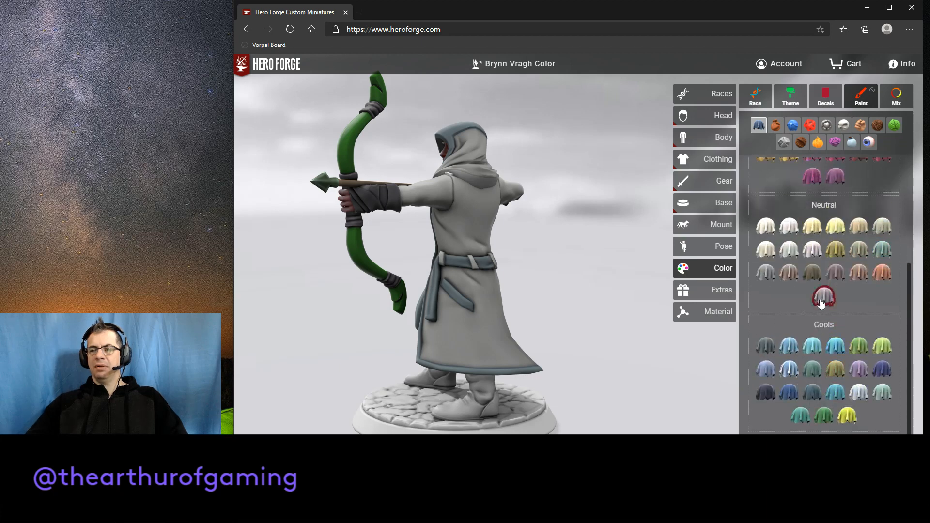
click(381, 208)
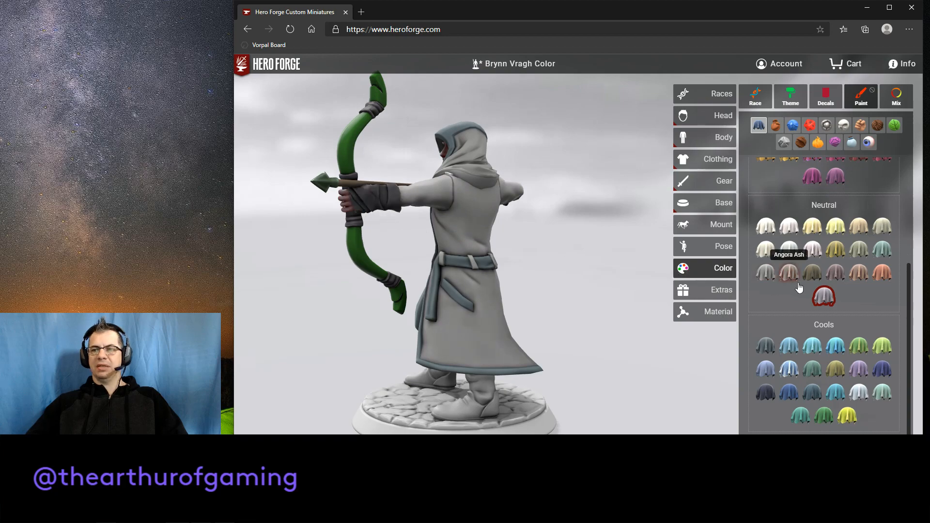
scroll(799, 286, up, 4)
drag(595, 237, 701, 219)
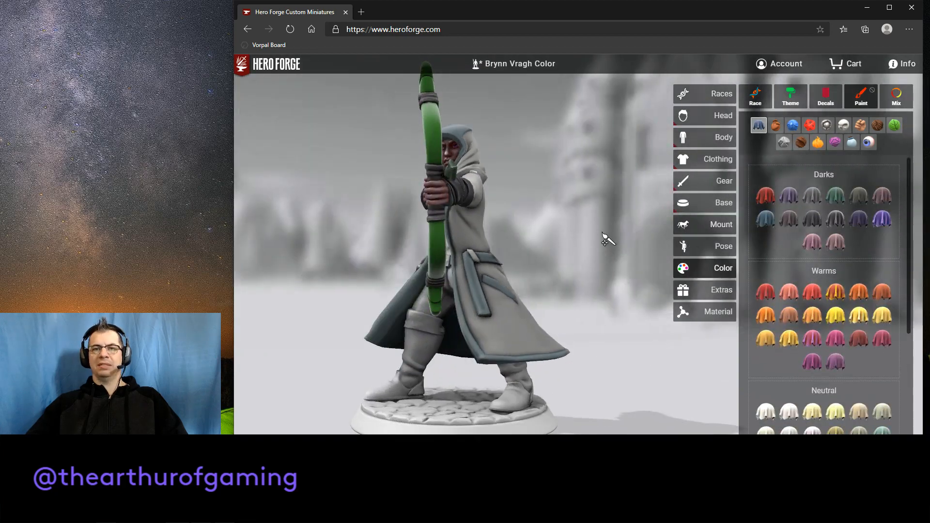
Try the dark grey fabric paints of the Darks group for the hood's front edge, and apply the slate blue one.
drag(567, 230, 615, 262)
scroll(615, 262, up, 5)
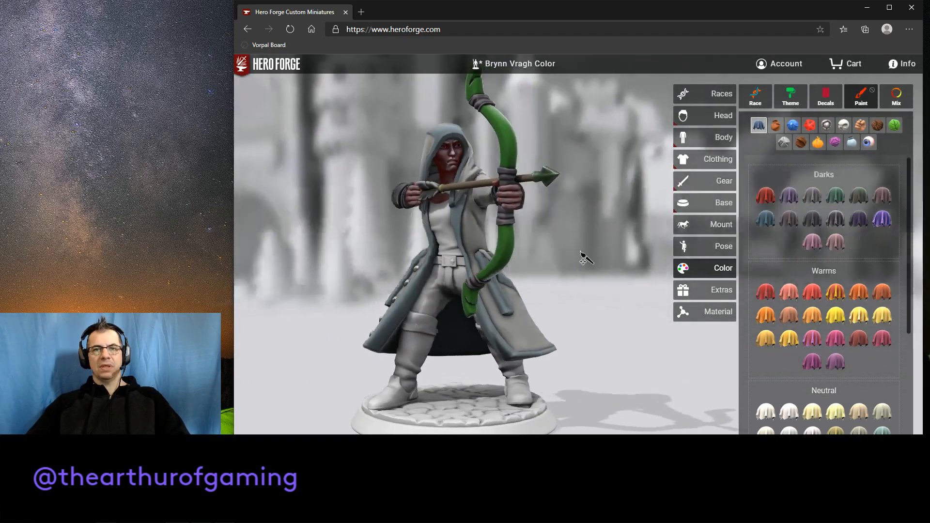
scroll(601, 216, up, 4)
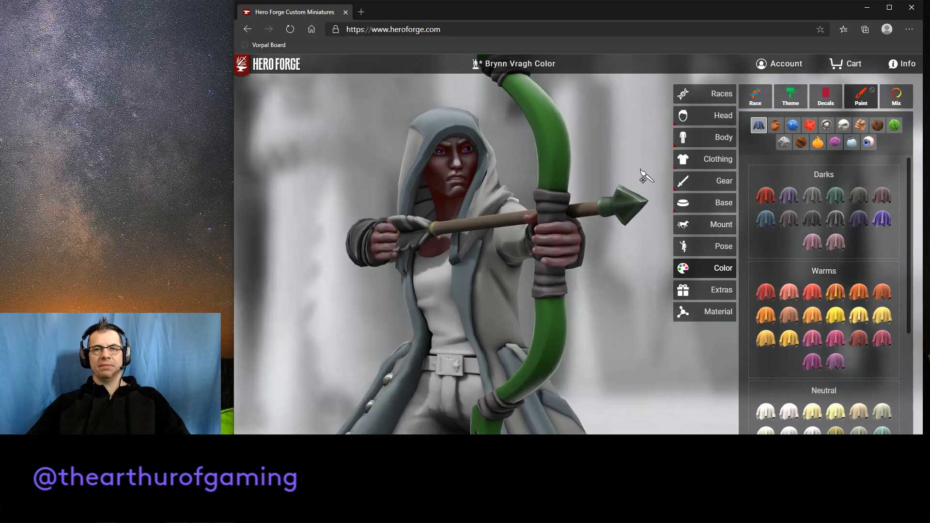
mouse_move(650, 115)
mouse_down()
mouse_move(659, 118)
mouse_move(644, 120)
mouse_up()
drag(613, 158, 636, 146)
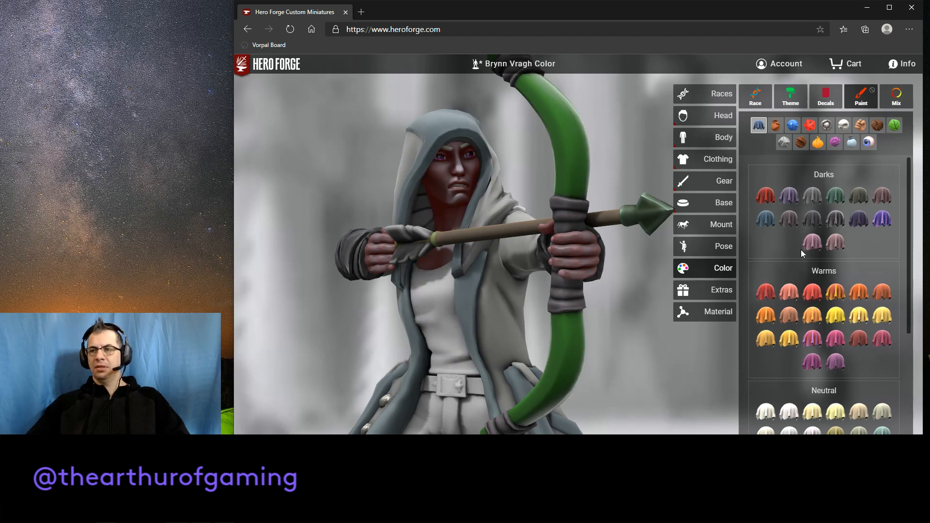
click(813, 199)
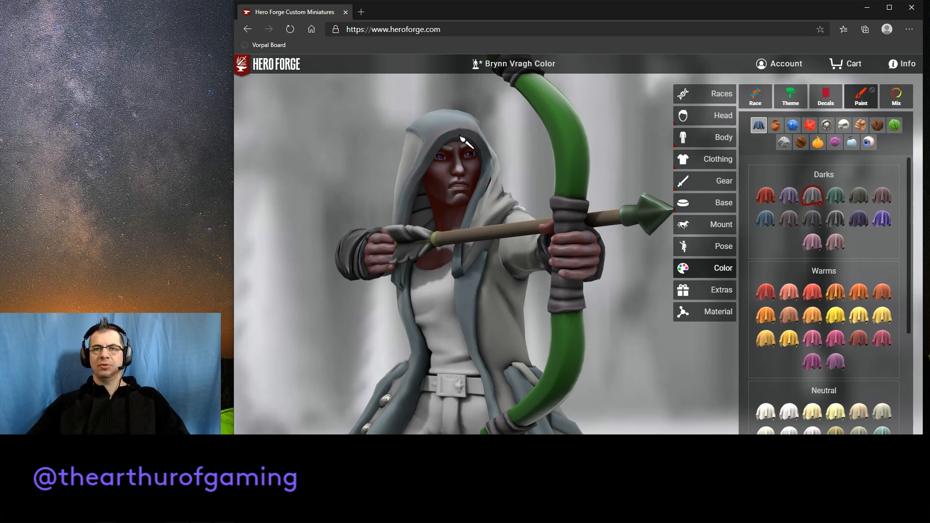
click(768, 221)
scroll(791, 229, down, 5)
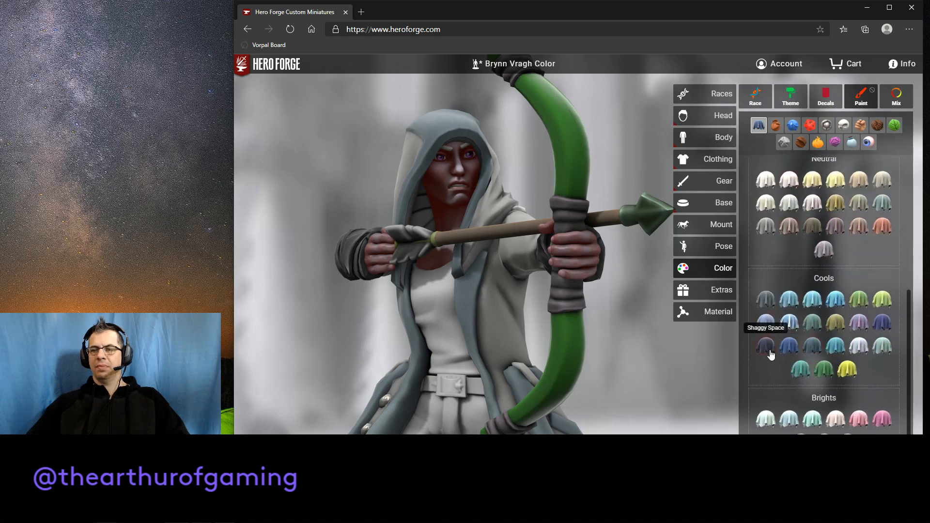
scroll(777, 339, up, 5)
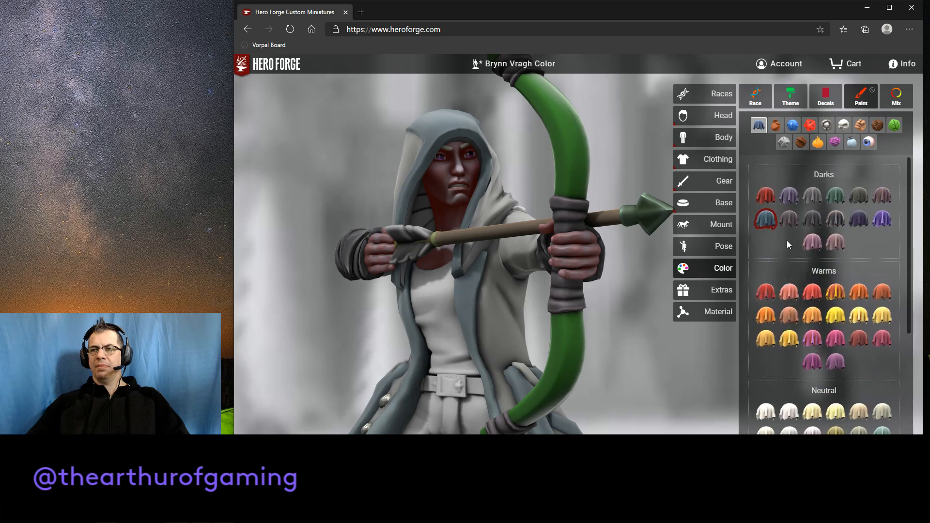
click(812, 221)
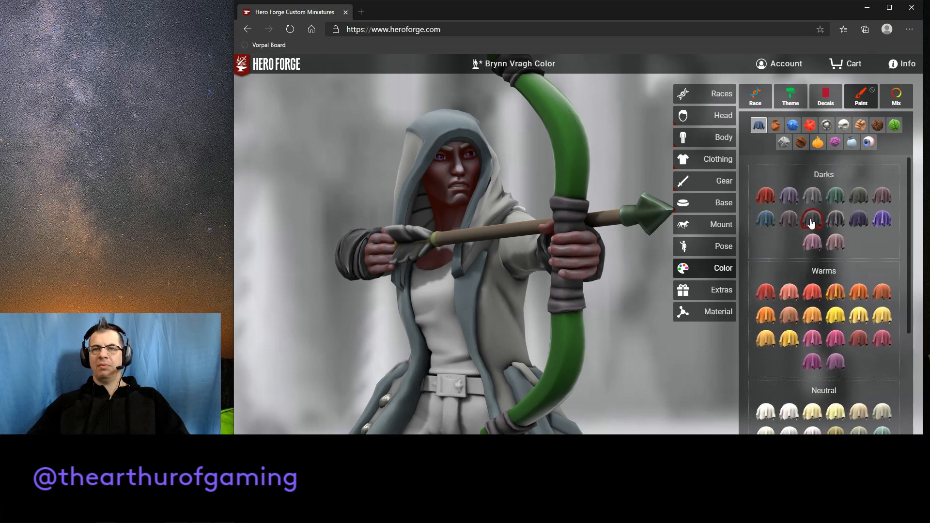
click(766, 220)
click(468, 132)
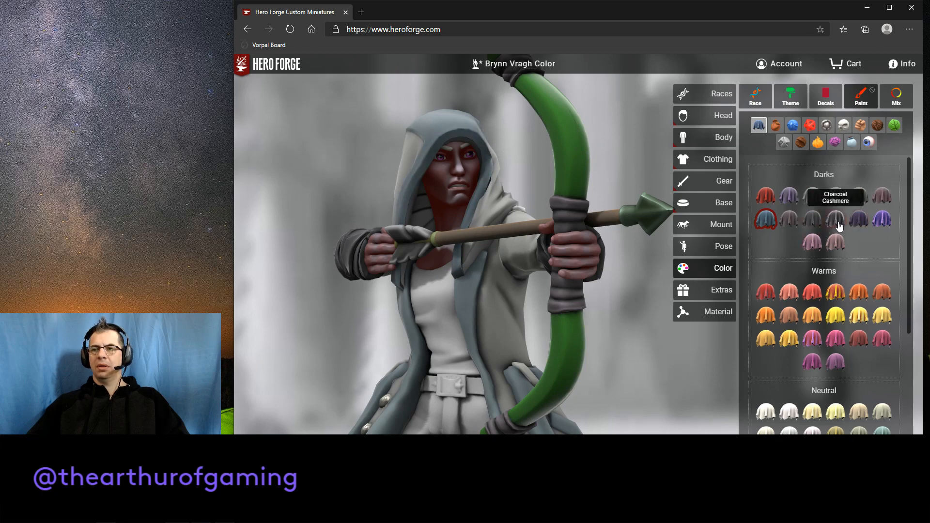
Try the grey fabric paint that starts the third row of the Neutral group on the small fastening at the coat's shoulder.
scroll(836, 226, down, 5)
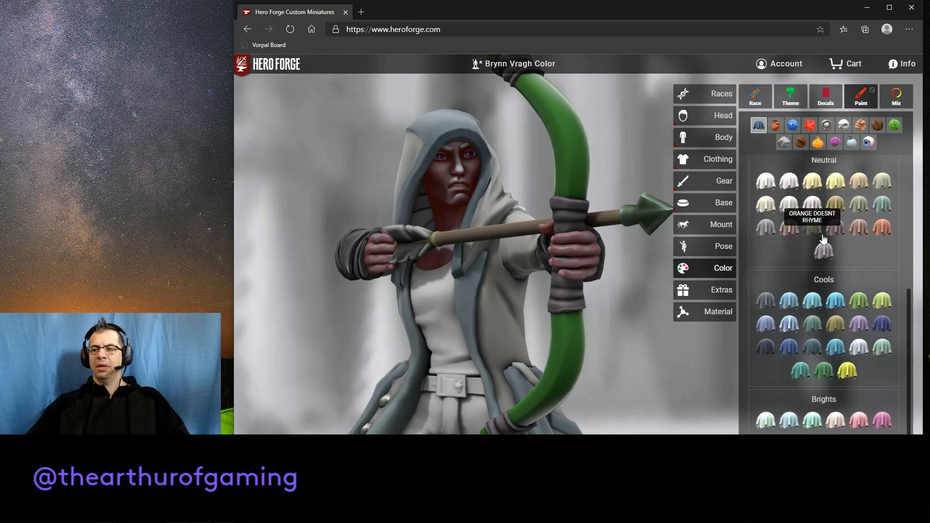
click(773, 227)
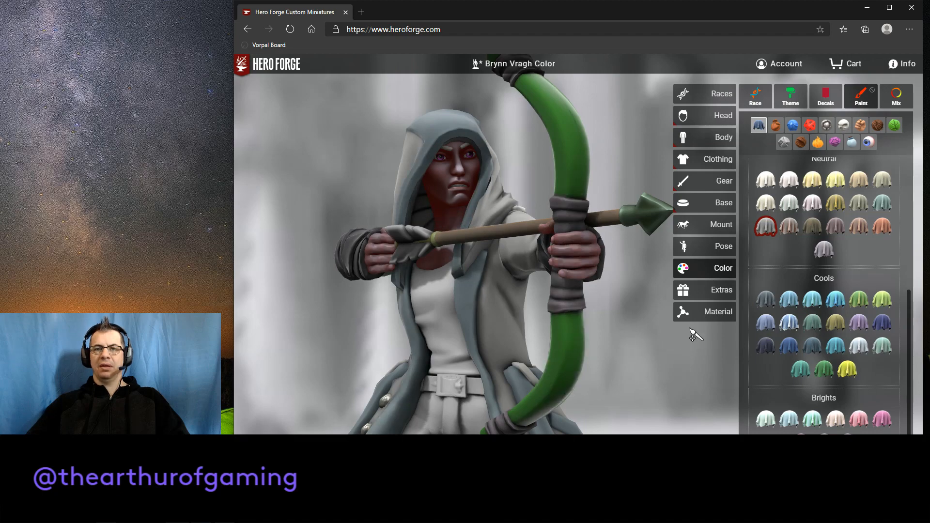
mouse_move(693, 332)
mouse_down()
mouse_move(713, 329)
mouse_move(513, 334)
mouse_move(596, 348)
mouse_move(561, 378)
mouse_move(598, 374)
mouse_move(650, 343)
mouse_move(623, 327)
mouse_move(608, 336)
mouse_move(630, 272)
mouse_move(662, 309)
mouse_move(635, 271)
mouse_move(649, 272)
mouse_move(640, 303)
mouse_move(577, 333)
mouse_move(550, 305)
mouse_move(604, 290)
mouse_move(592, 298)
mouse_up()
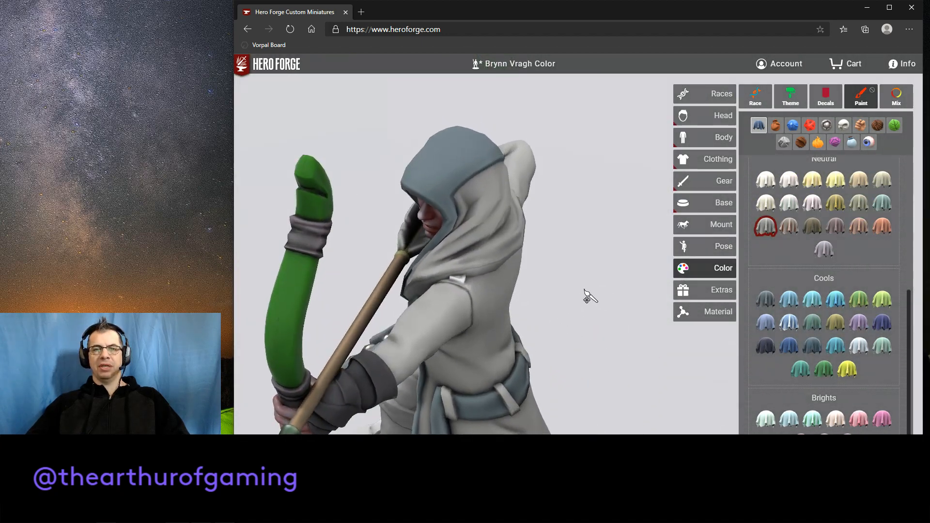
click(460, 280)
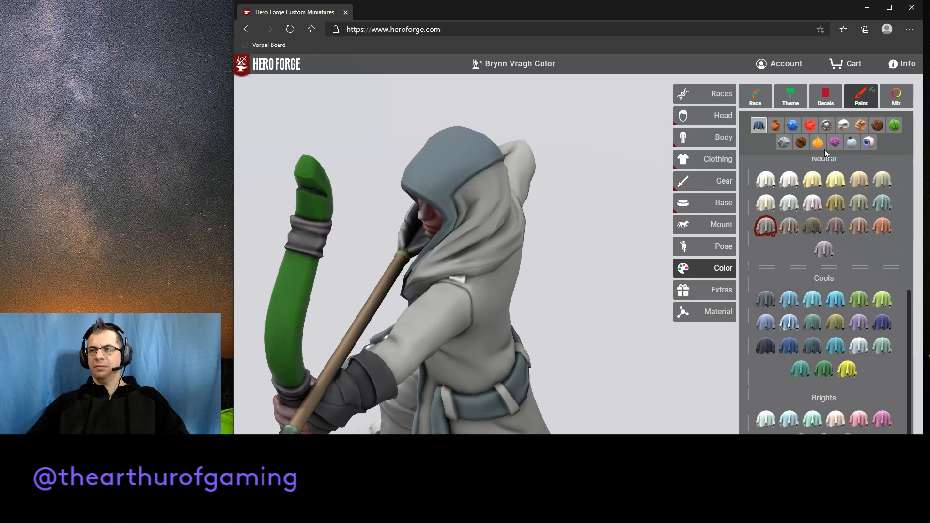
Try the black metal paint of the Dark group on the shoulder fastening, and replace it with the bright silver of the Natural group.
click(826, 126)
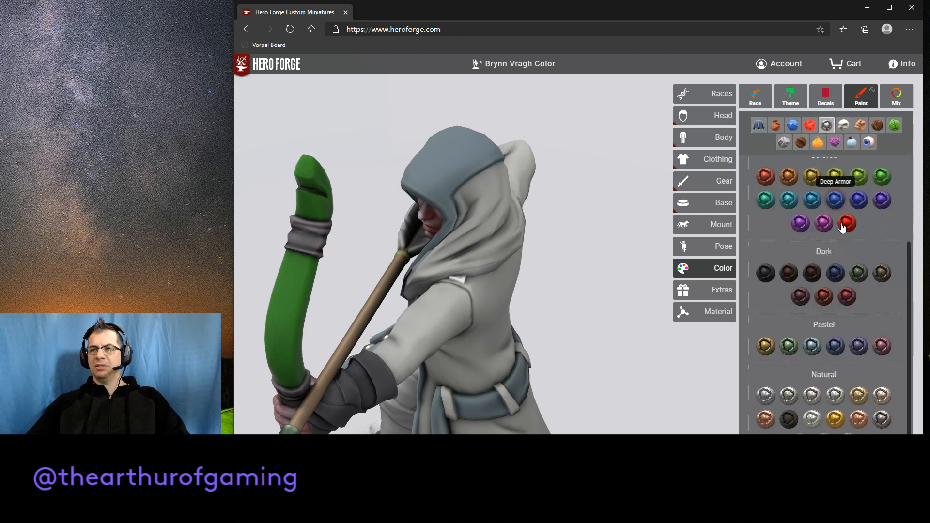
click(764, 274)
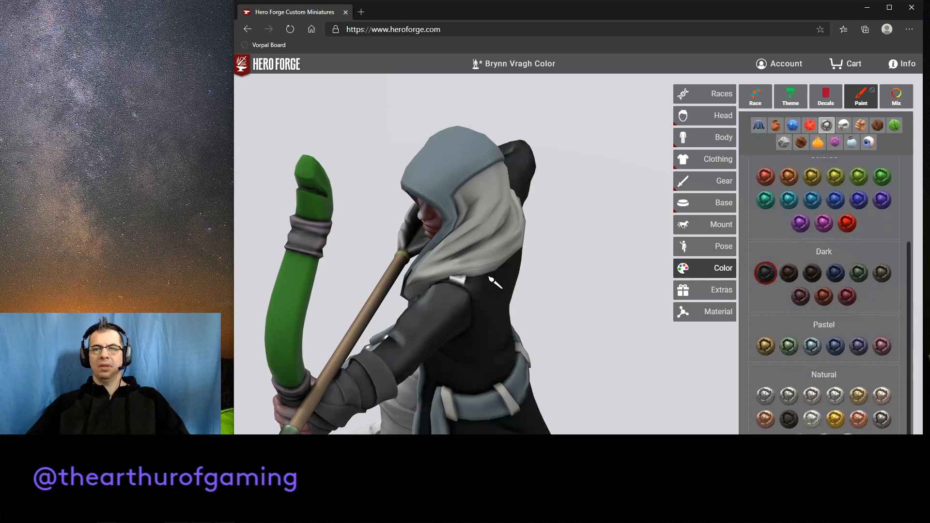
click(463, 285)
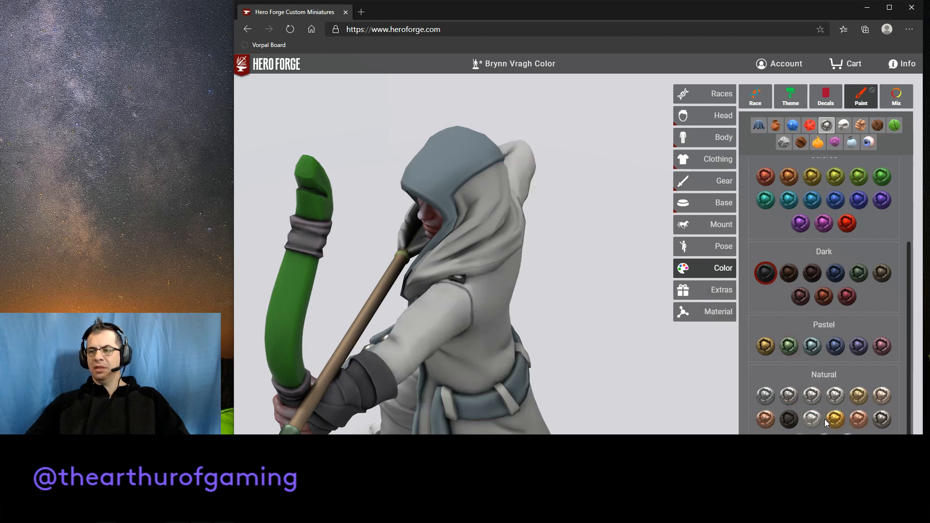
click(812, 420)
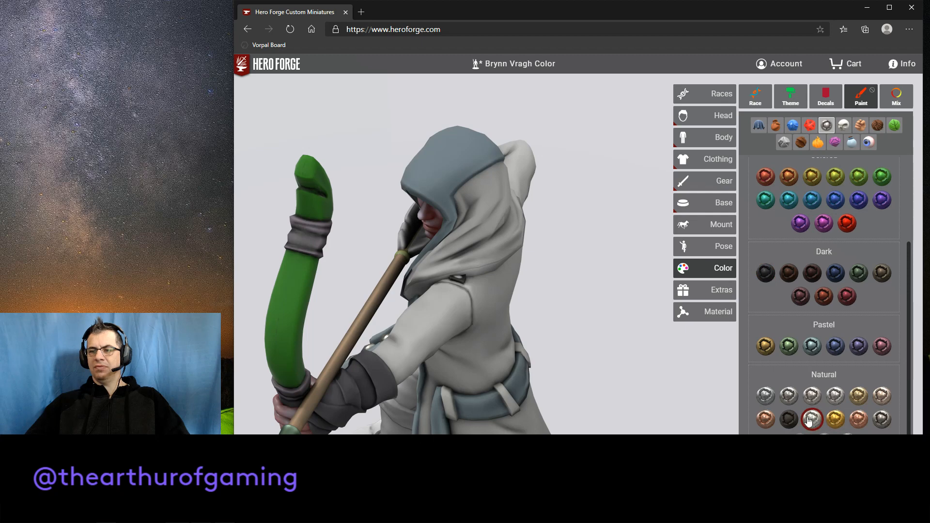
click(463, 283)
Select the white hair paint from the Natural group with the miniature's face in close view.
drag(581, 318, 642, 283)
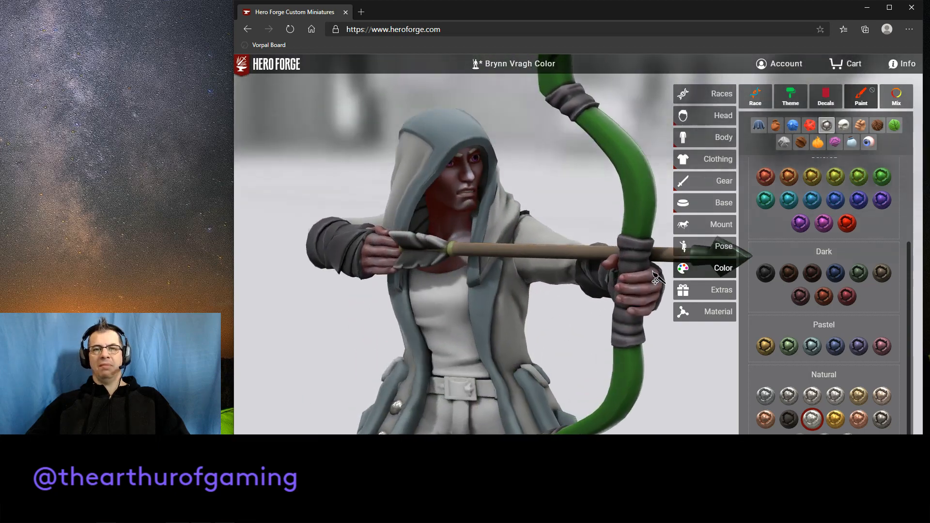
drag(562, 193, 611, 178)
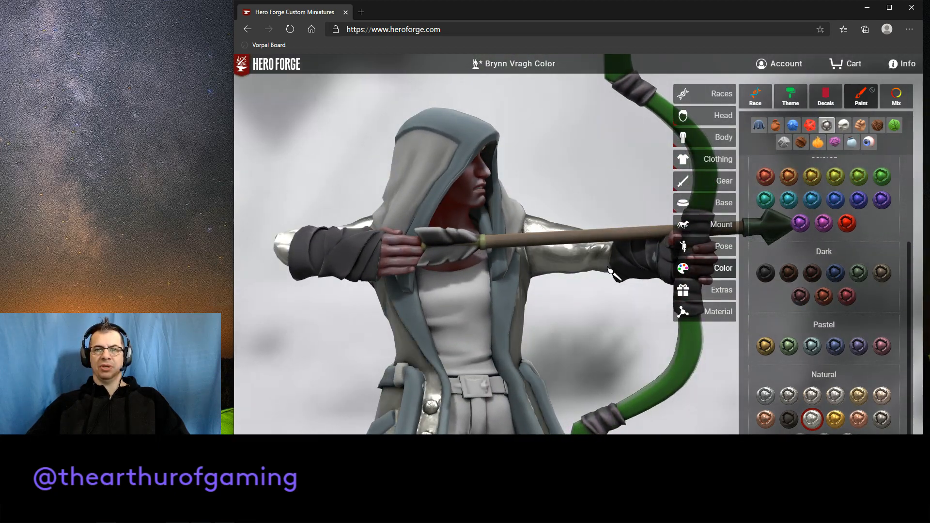
drag(598, 327, 502, 336)
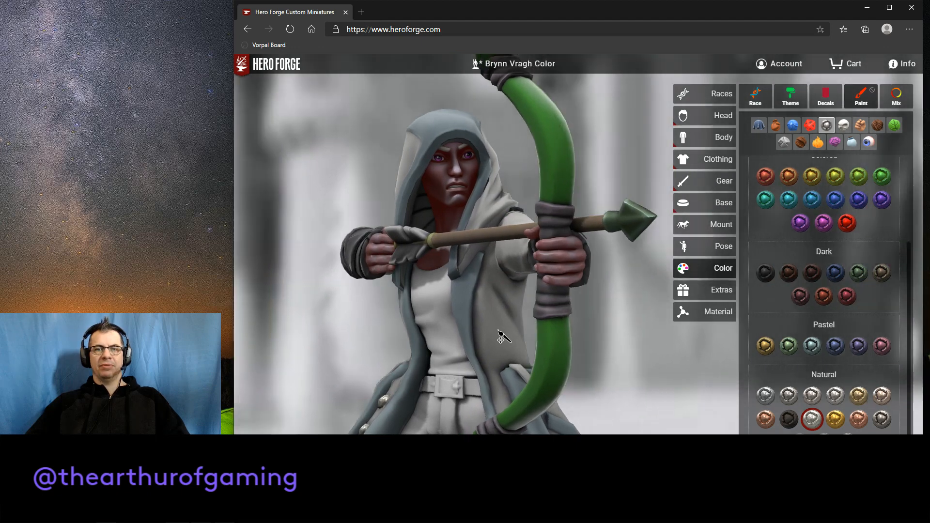
scroll(611, 309, up, 2)
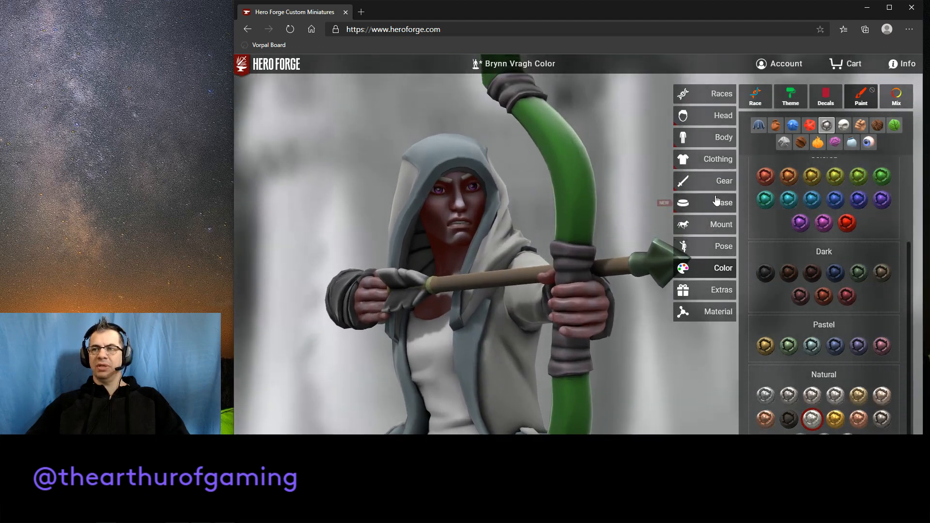
click(877, 125)
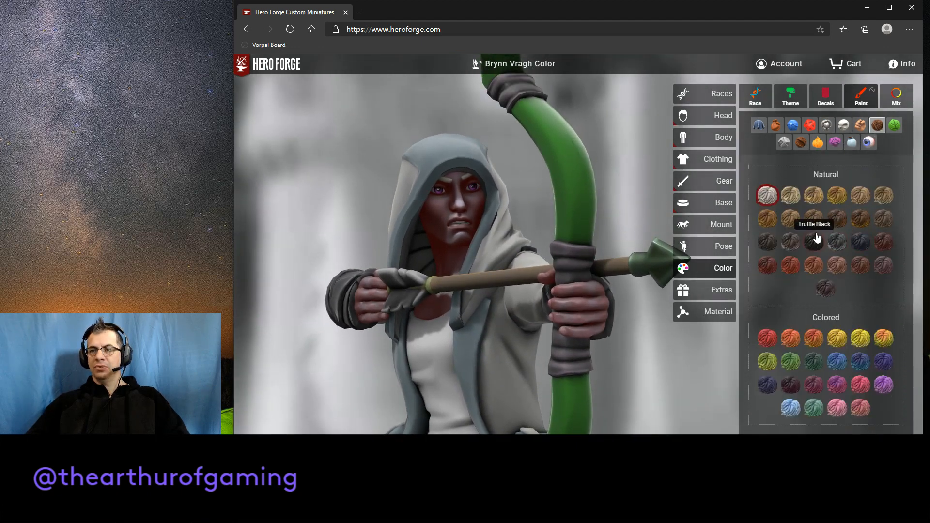
click(765, 196)
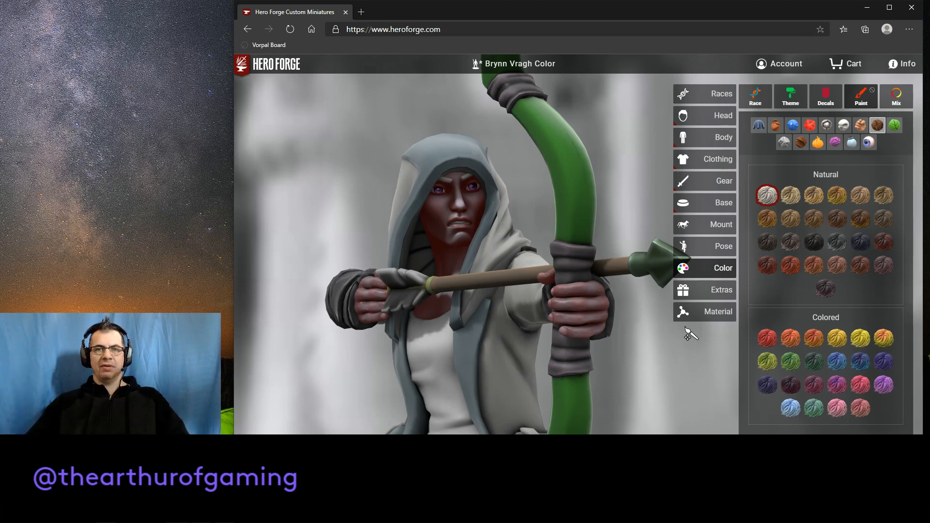
Try the pale icy eye paint of the Common group on the miniature, and settle on the third eye paint in that group's first row.
click(869, 142)
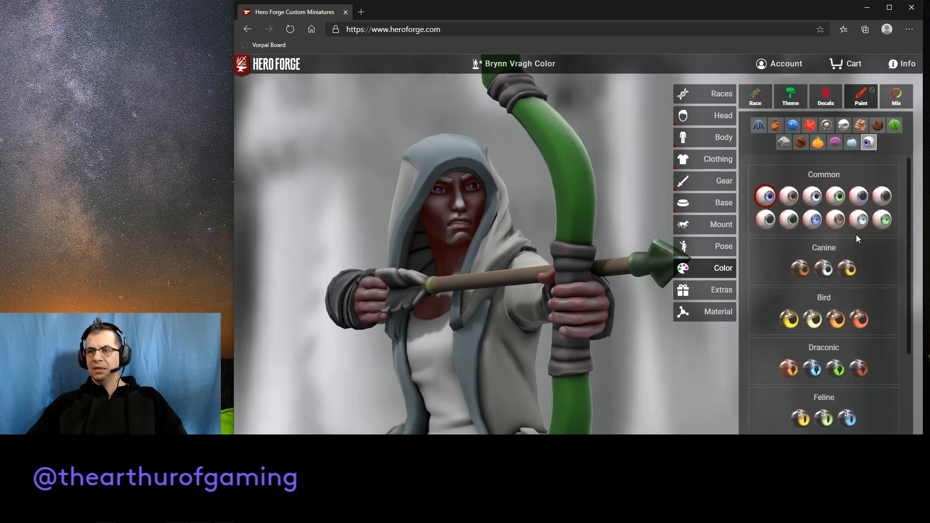
click(860, 221)
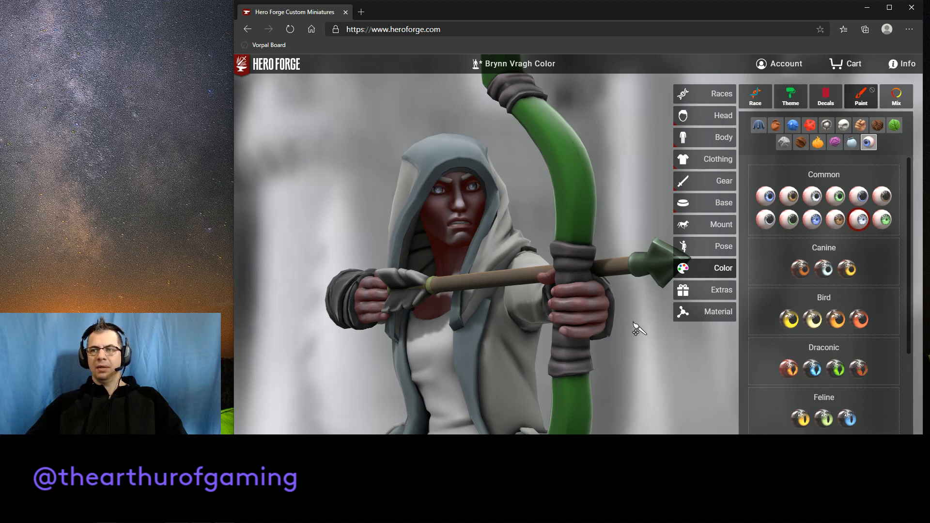
click(808, 201)
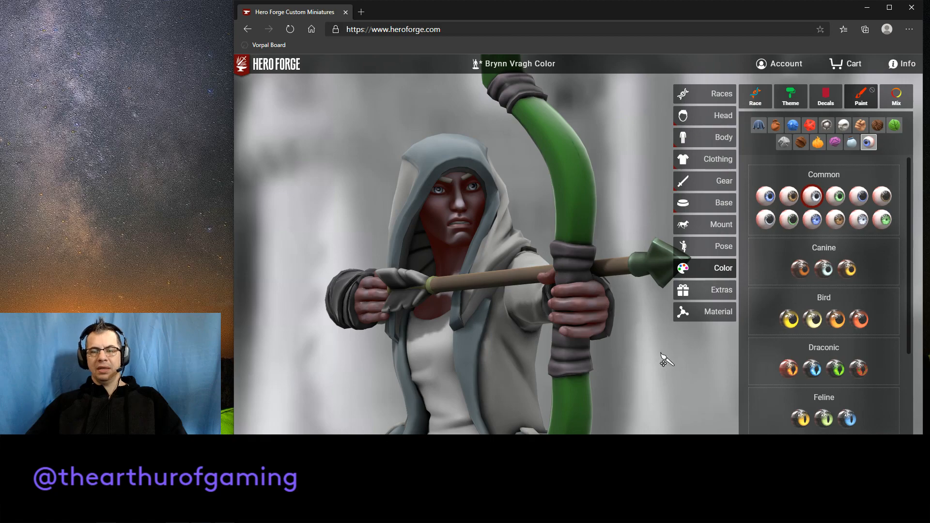
Paint the miniature's shirt and trousers with the dark green fabric paint from the Darks group.
drag(660, 357, 672, 340)
scroll(670, 343, down, 2)
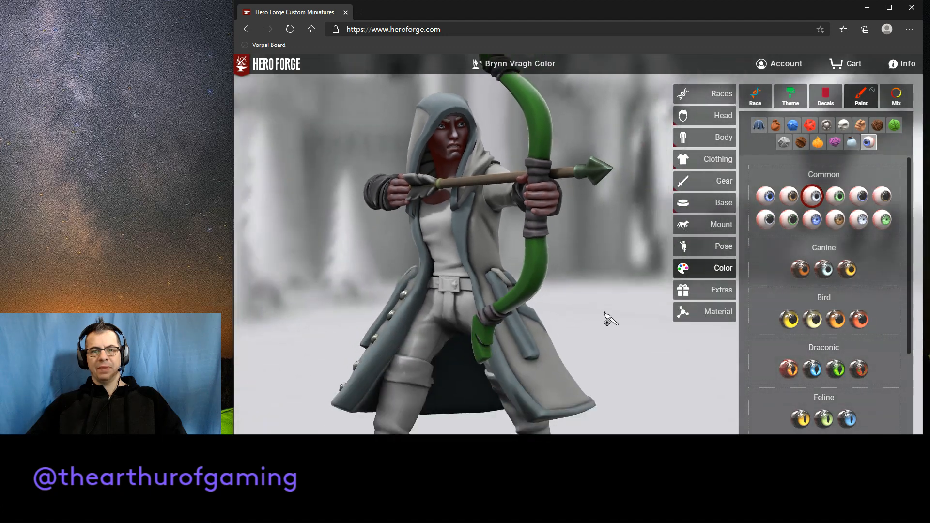
drag(606, 320, 657, 334)
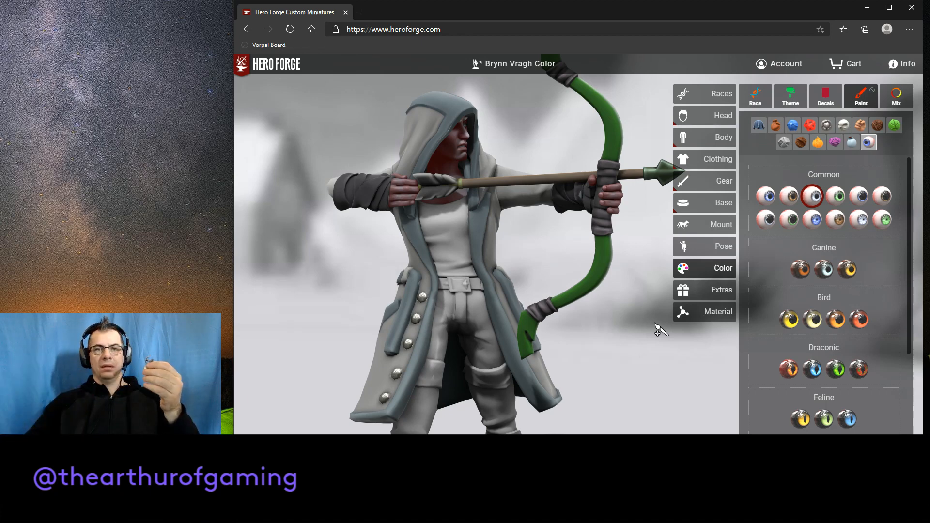
drag(634, 331, 645, 324)
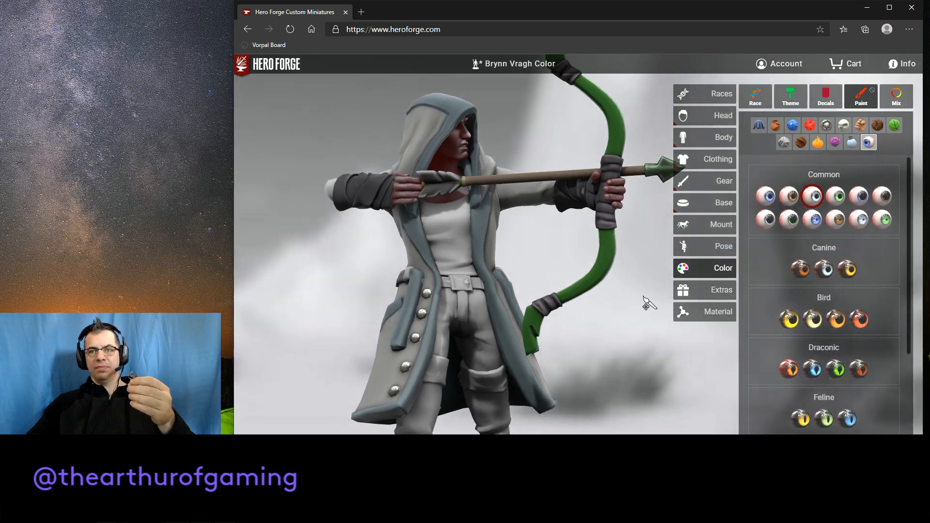
drag(645, 292, 644, 296)
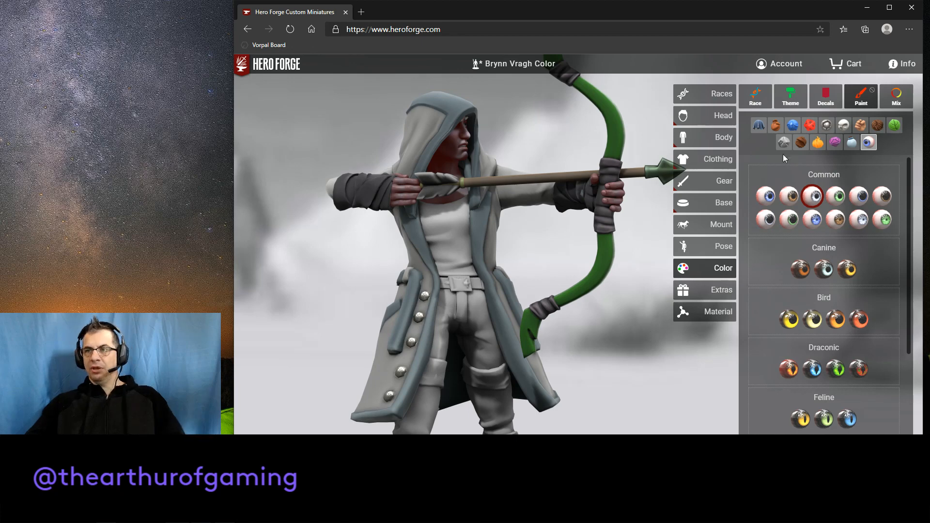
click(758, 125)
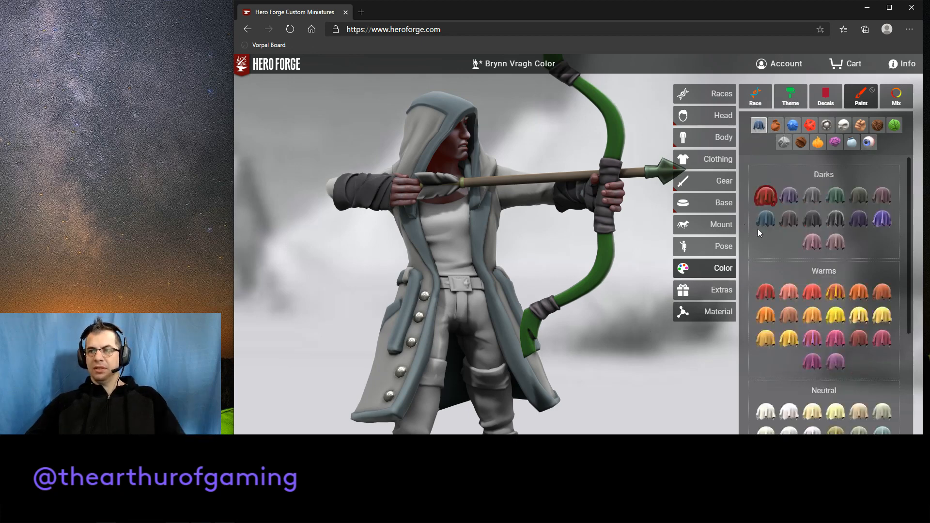
click(835, 196)
click(459, 248)
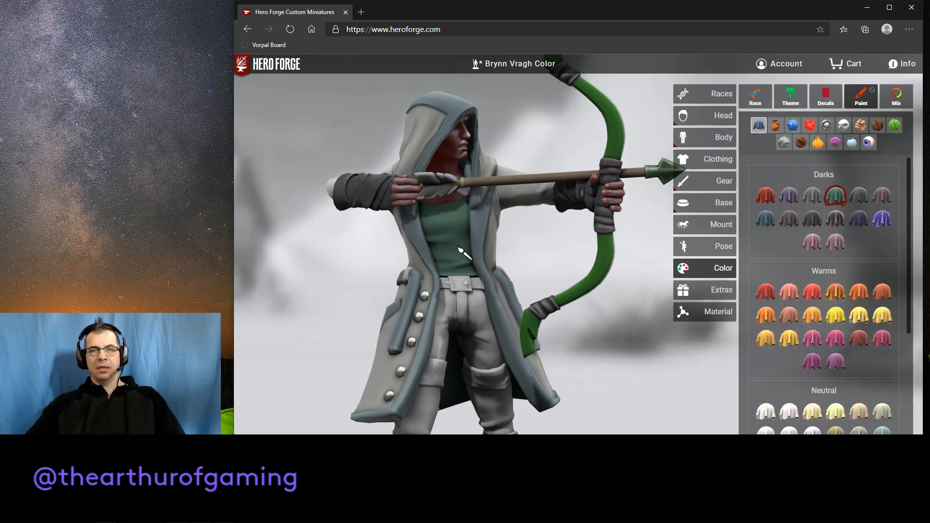
click(472, 323)
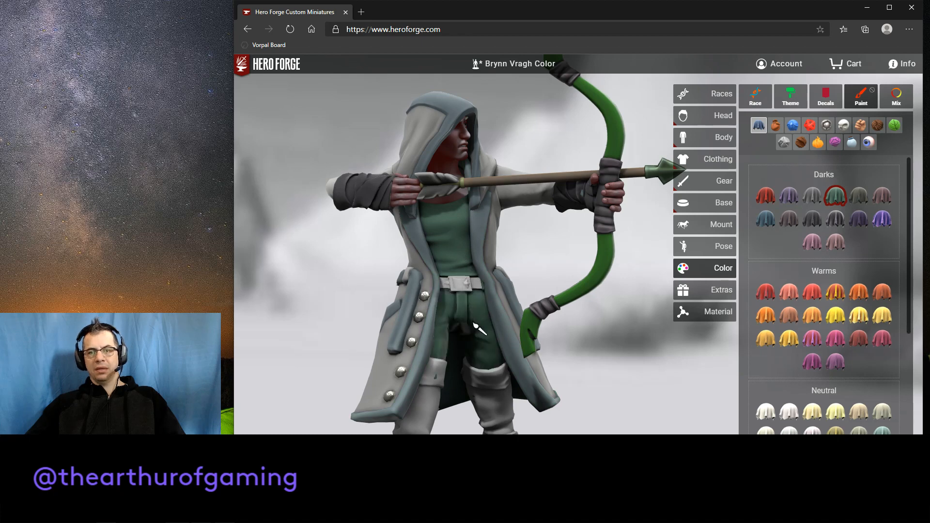
mouse_move(674, 340)
mouse_down()
mouse_move(653, 345)
mouse_move(666, 321)
mouse_up()
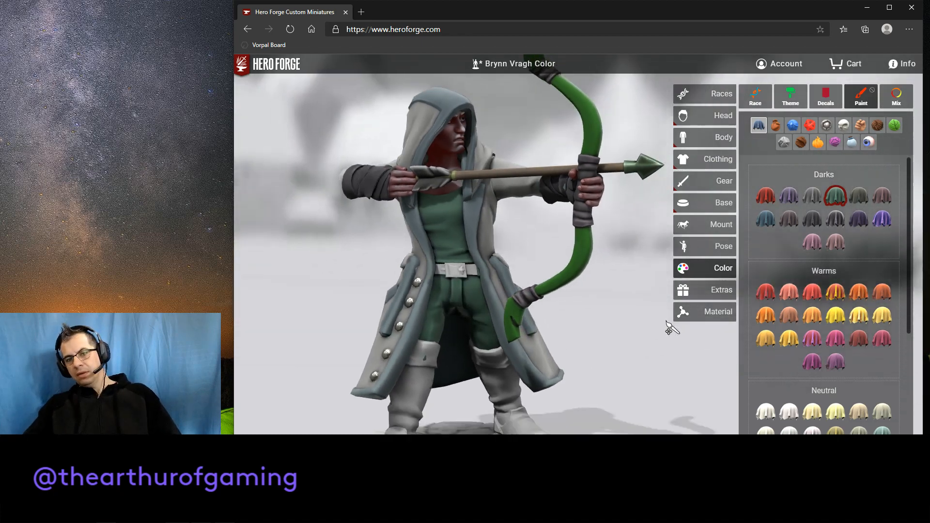
scroll(665, 322, down, 5)
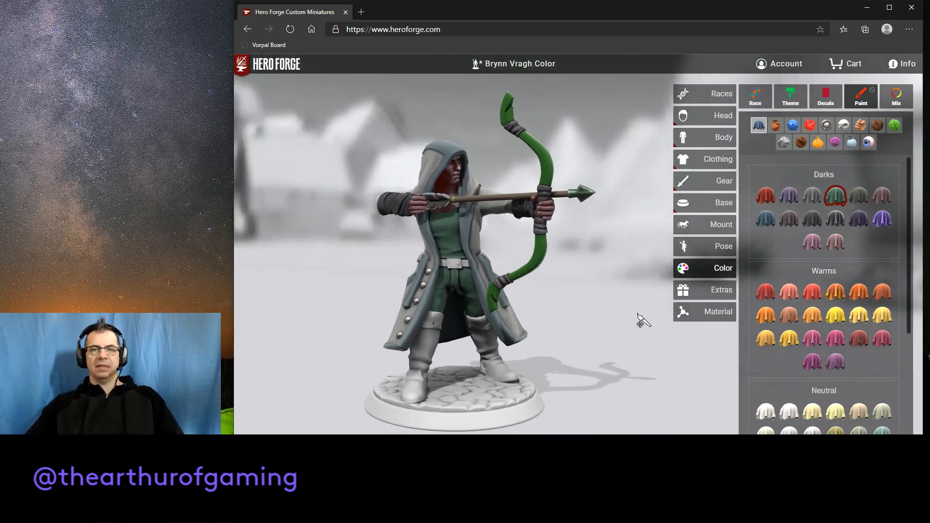
scroll(641, 321, up, 5)
scroll(640, 315, down, 1)
scroll(640, 314, up, 1)
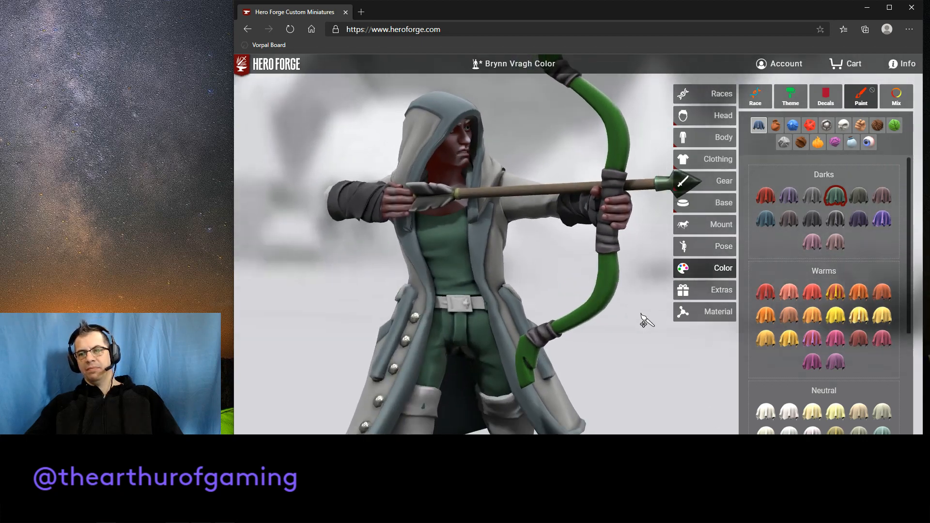
Paint both of the miniature's boots, including the cuffs, with the black leather paint from the Dyed group.
click(775, 127)
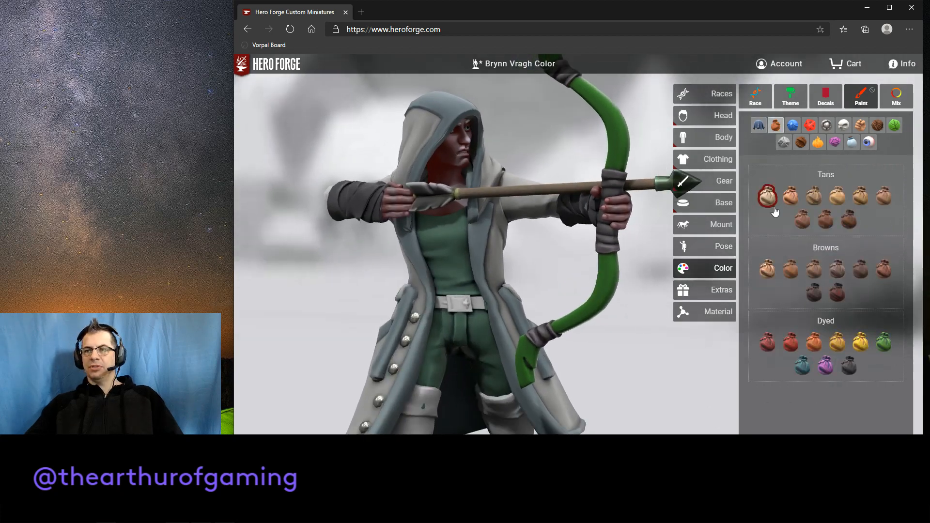
click(849, 366)
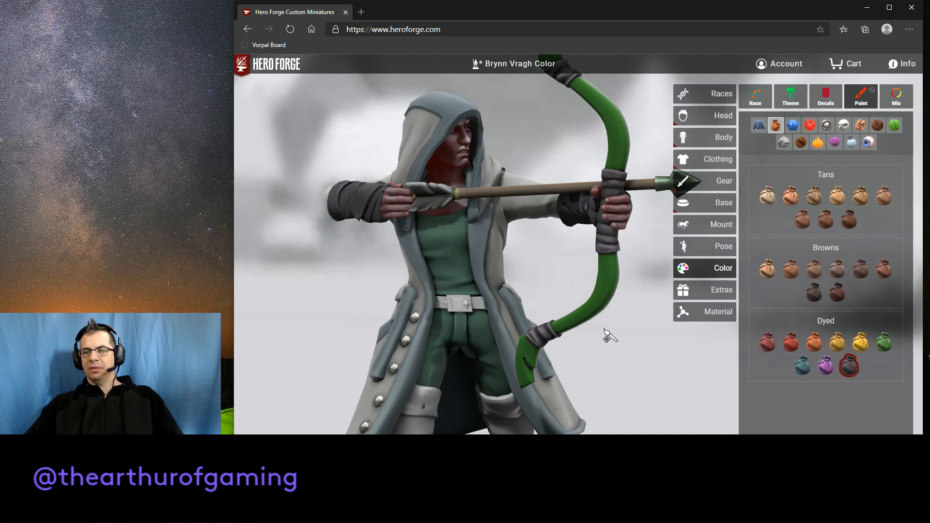
drag(606, 332, 586, 369)
click(508, 413)
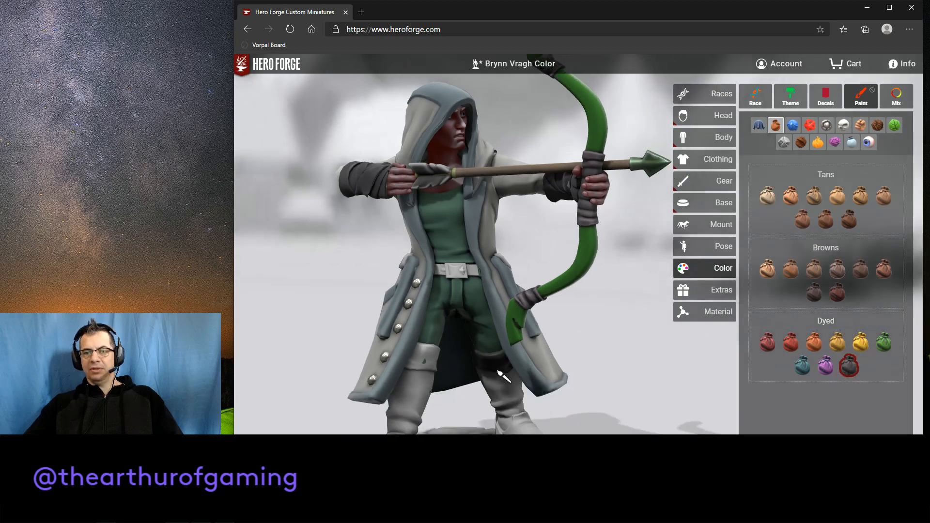
drag(579, 421, 595, 419)
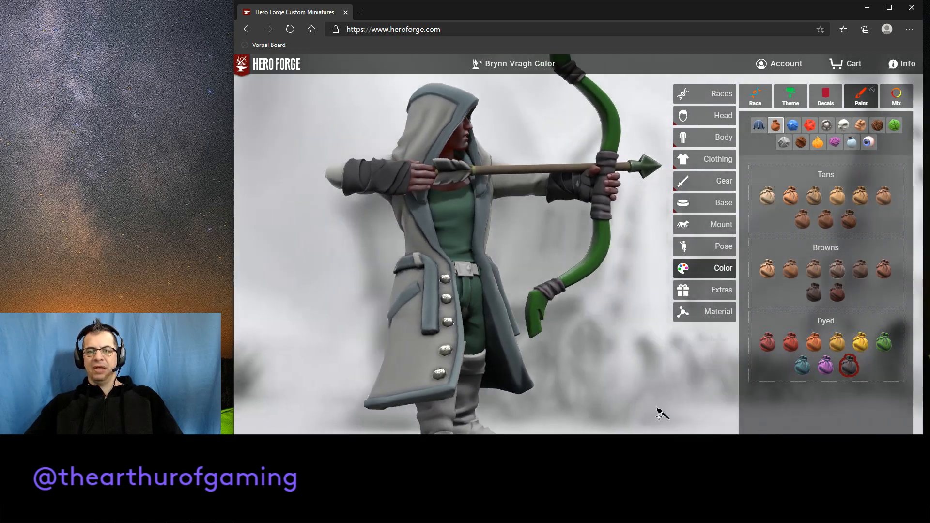
drag(660, 412, 615, 419)
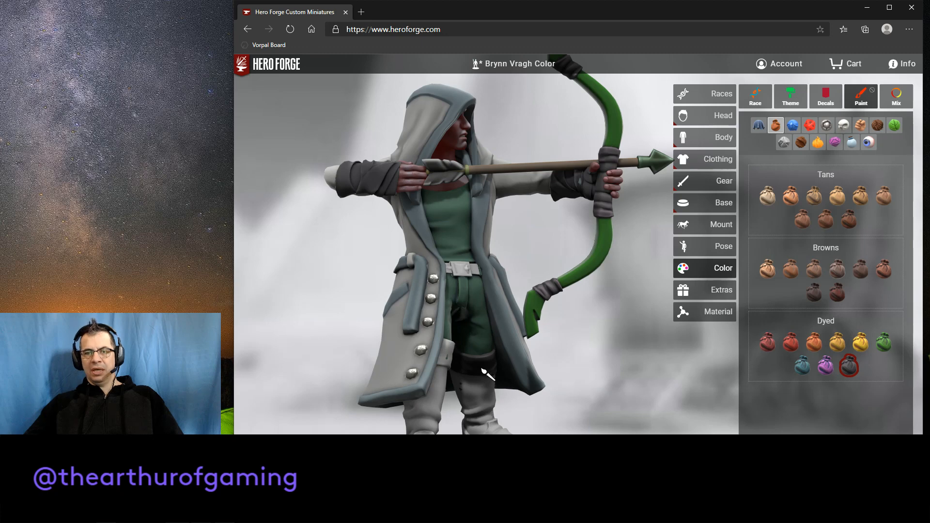
drag(648, 390, 592, 395)
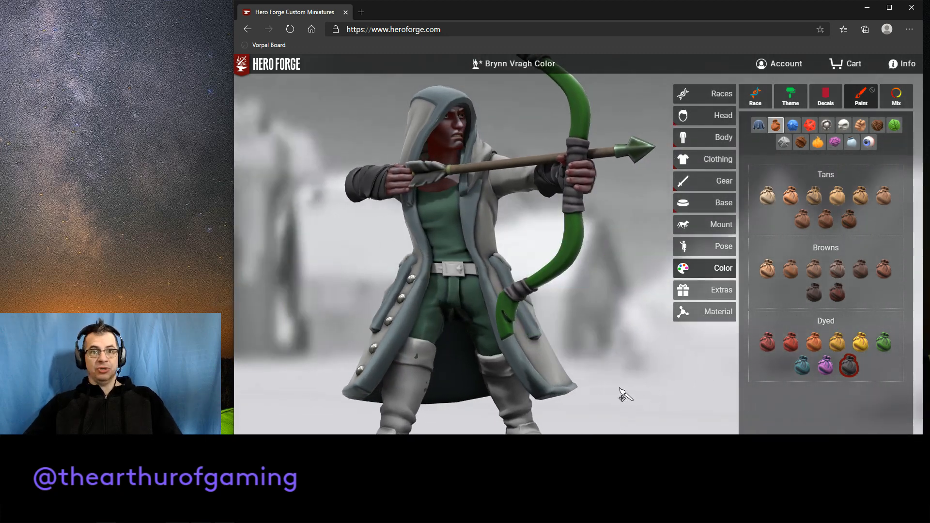
drag(624, 404, 651, 401)
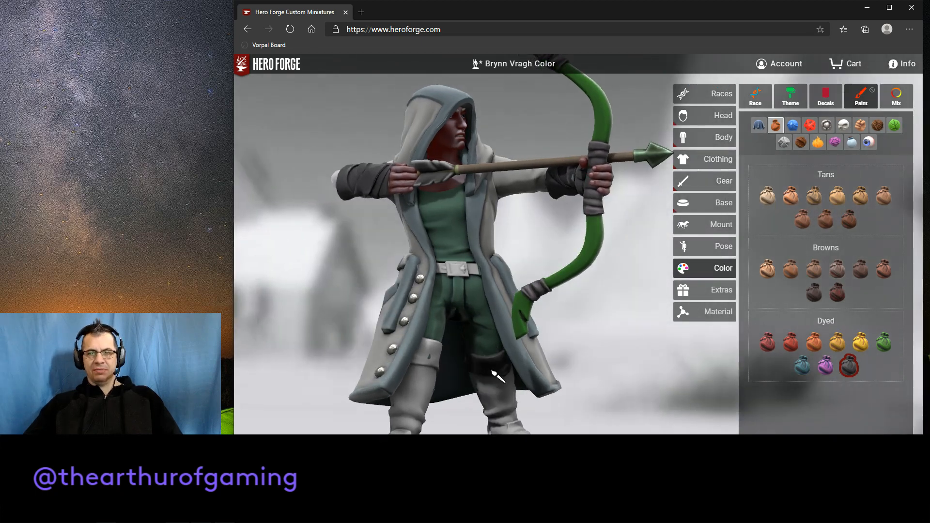
click(506, 432)
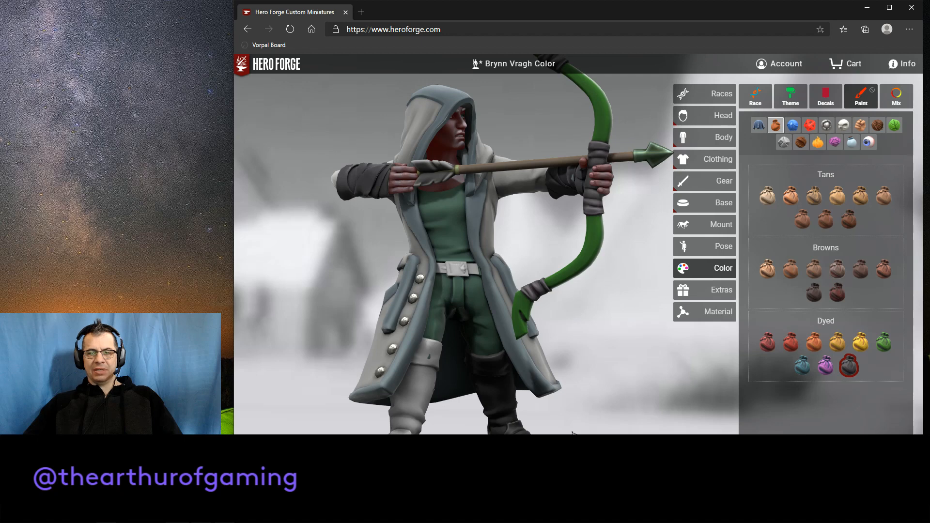
drag(572, 432, 610, 431)
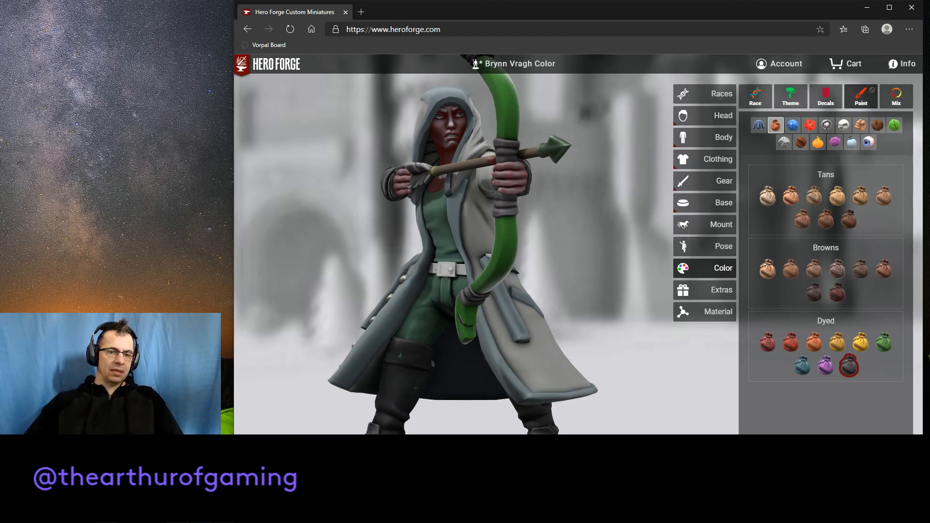
Paint the miniature's belt strap with the same black dyed leather paint.
drag(523, 430, 666, 430)
mouse_move(576, 430)
mouse_down()
mouse_move(708, 421)
mouse_move(642, 411)
mouse_move(568, 433)
mouse_up()
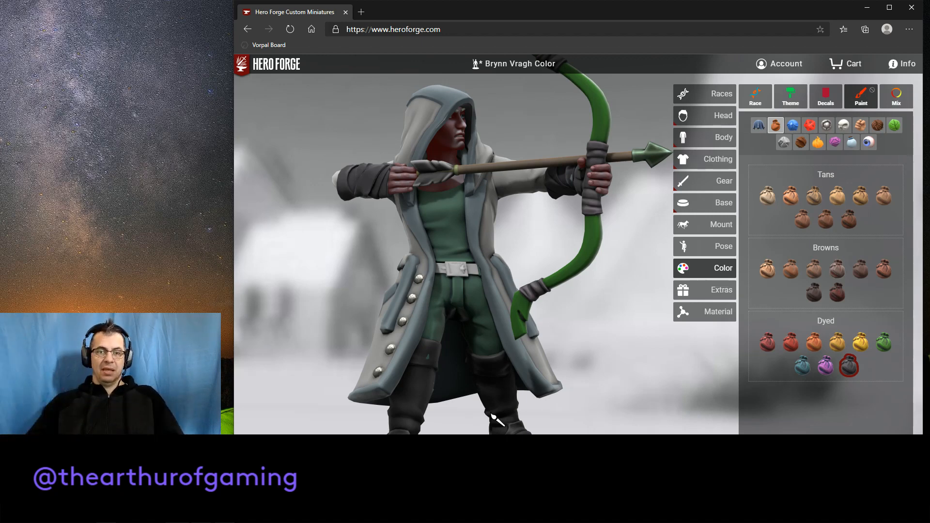
drag(584, 429, 582, 425)
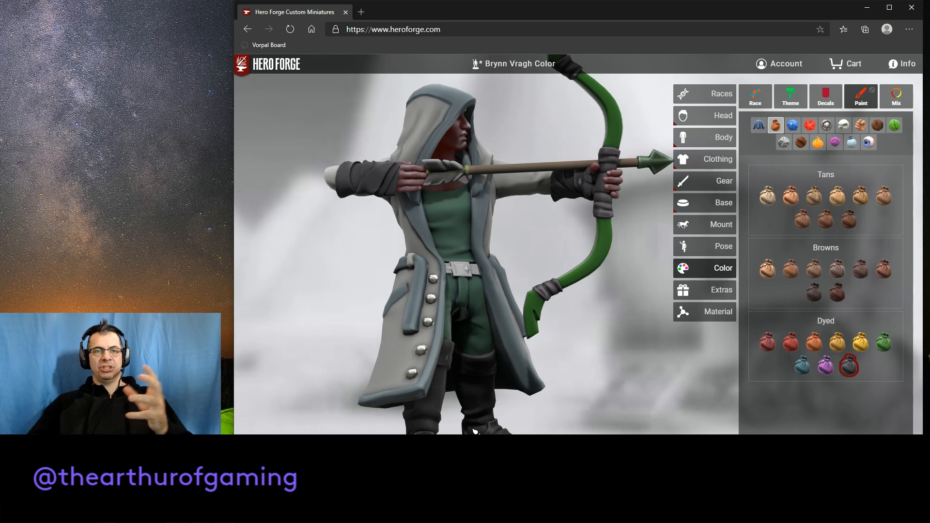
drag(622, 421, 604, 422)
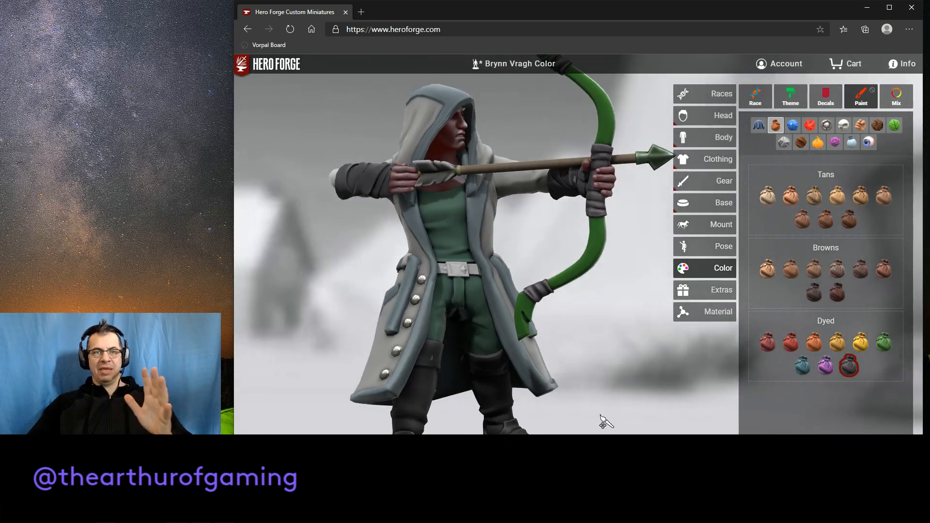
drag(644, 399, 635, 413)
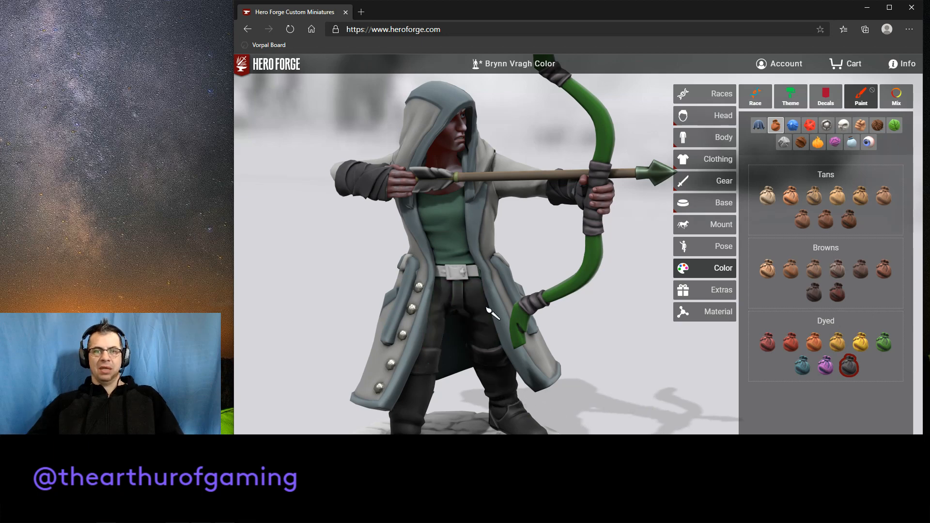
click(478, 276)
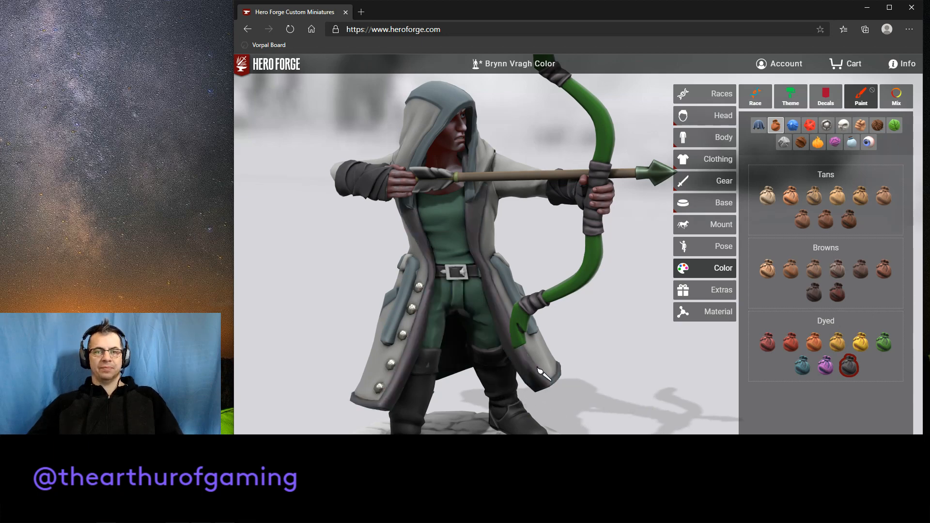
Paint the belt buckle with the bright silver metal paint from the Natural group.
click(826, 125)
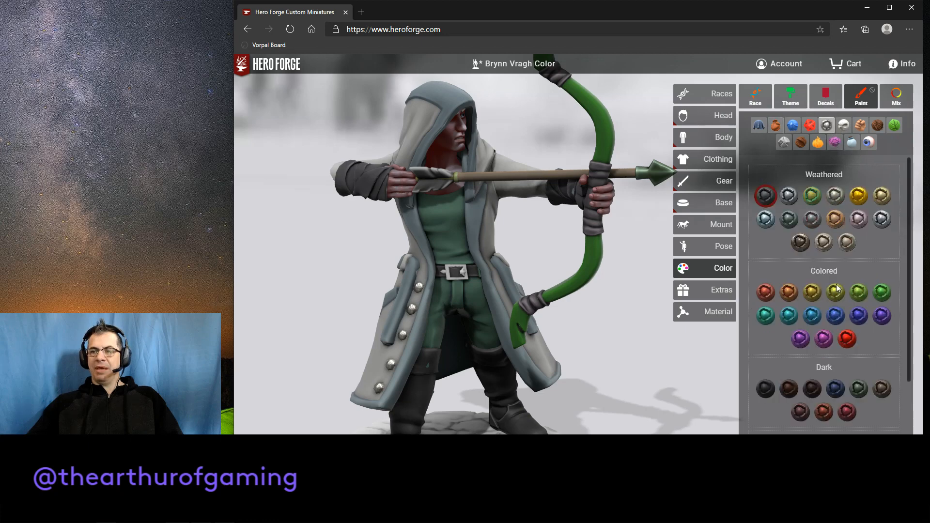
scroll(807, 331, down, 3)
click(812, 419)
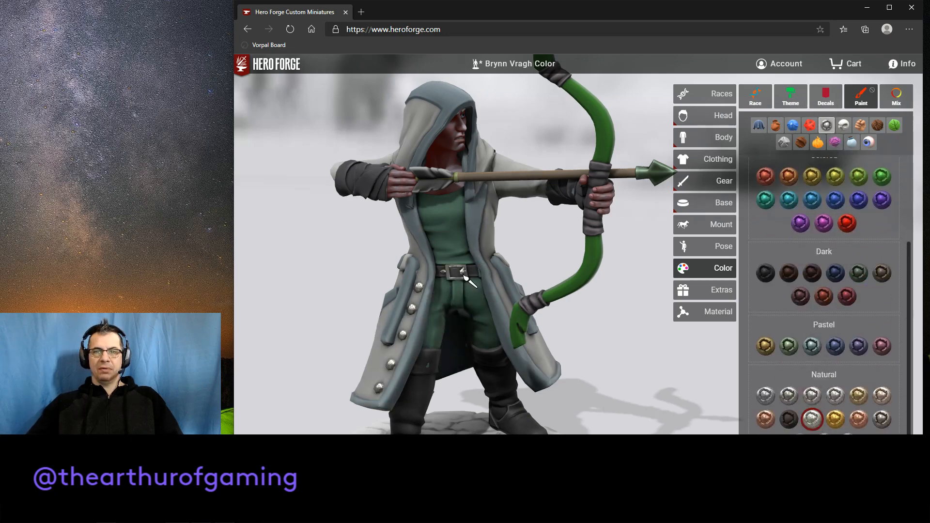
mouse_move(656, 336)
mouse_down()
mouse_move(656, 315)
mouse_move(646, 313)
mouse_move(654, 323)
mouse_up()
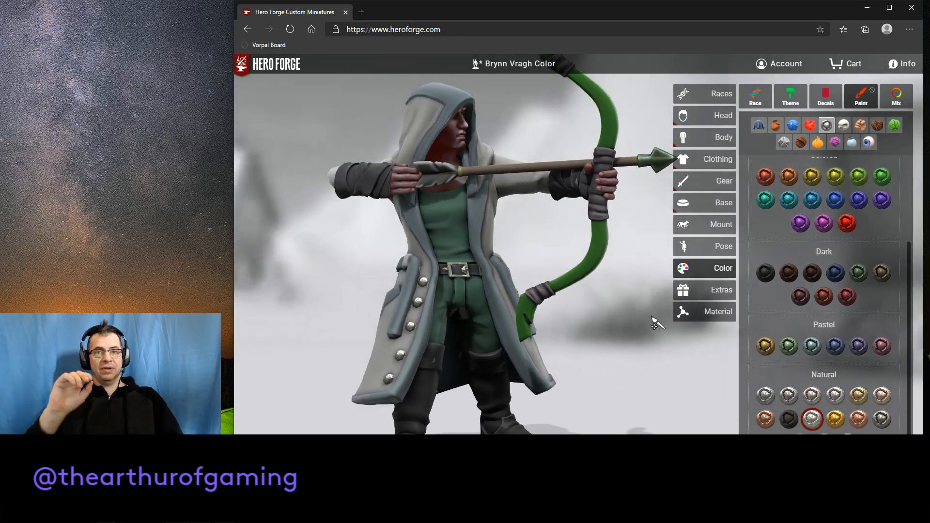
scroll(645, 324, down, 3)
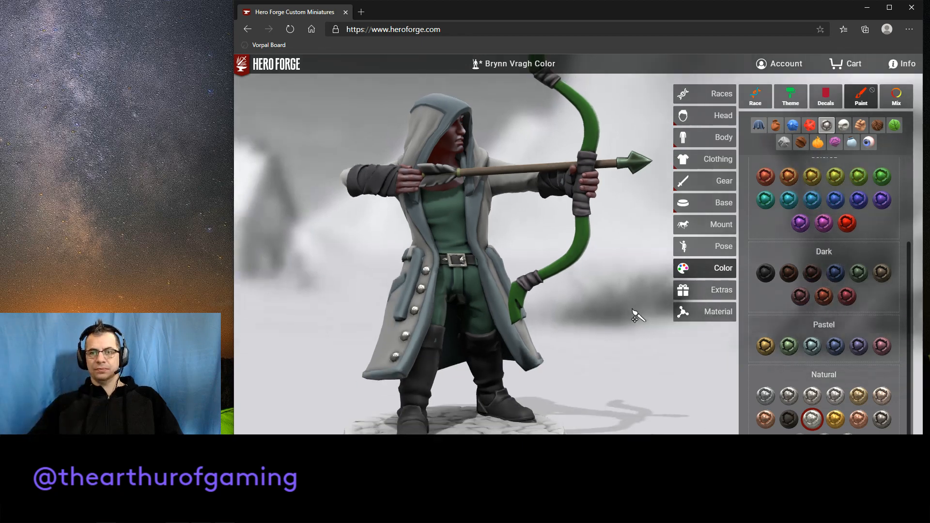
drag(643, 318, 617, 326)
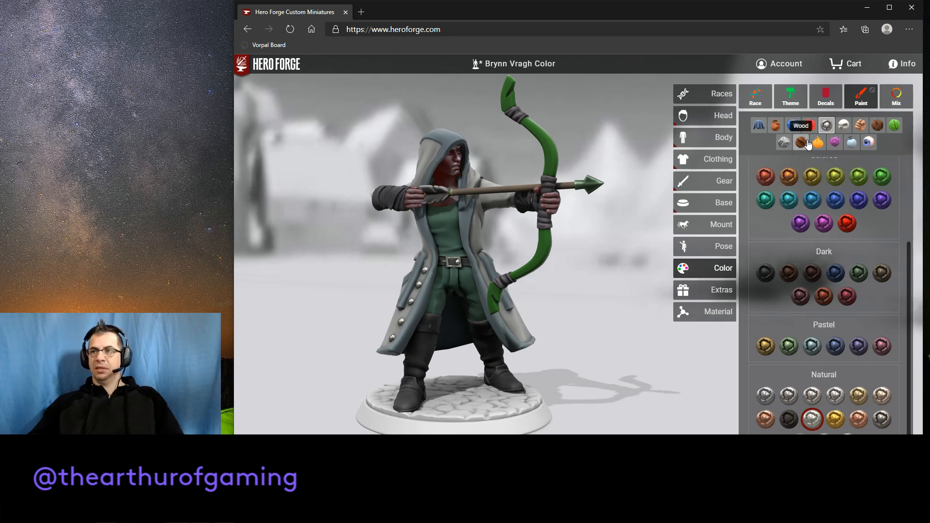
Try the bright green Artificial Plant paint of the Basic Plastic group on the rim of the miniature's base.
click(810, 125)
click(771, 251)
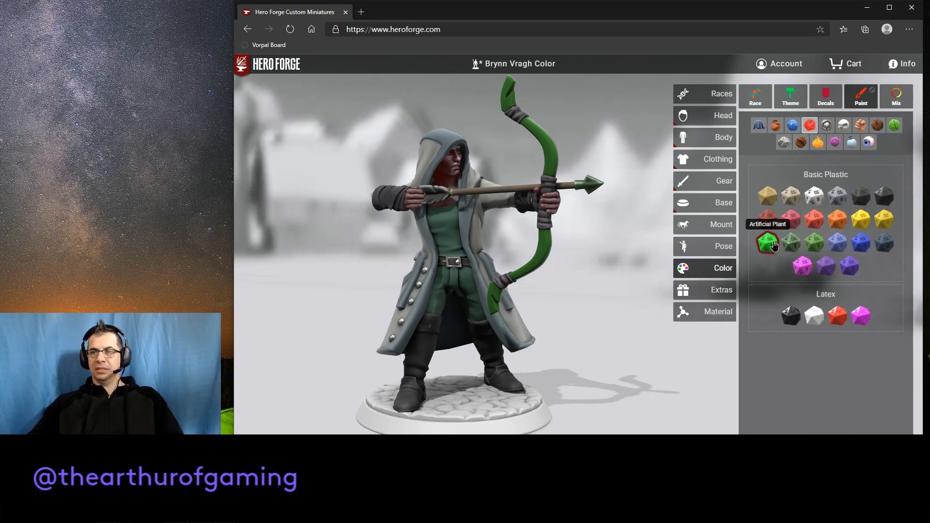
click(547, 415)
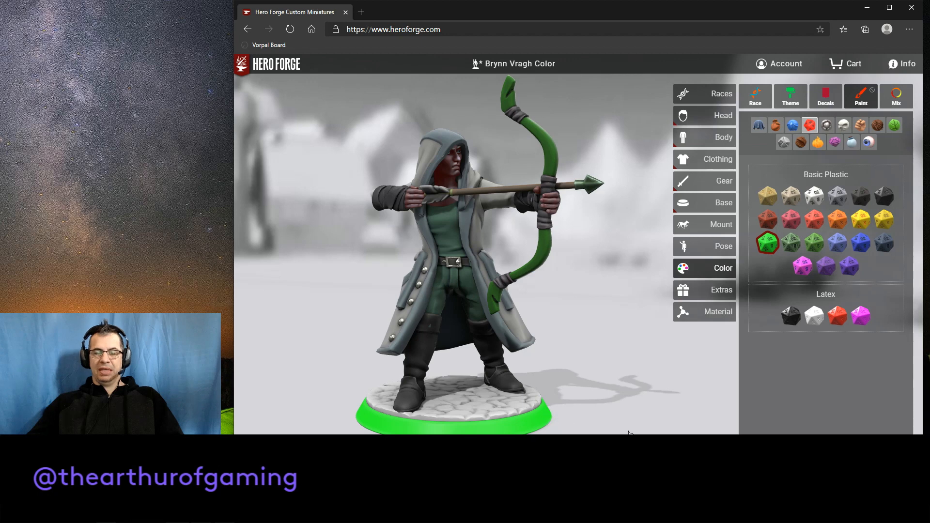
drag(649, 417, 624, 402)
scroll(630, 408, down, 2)
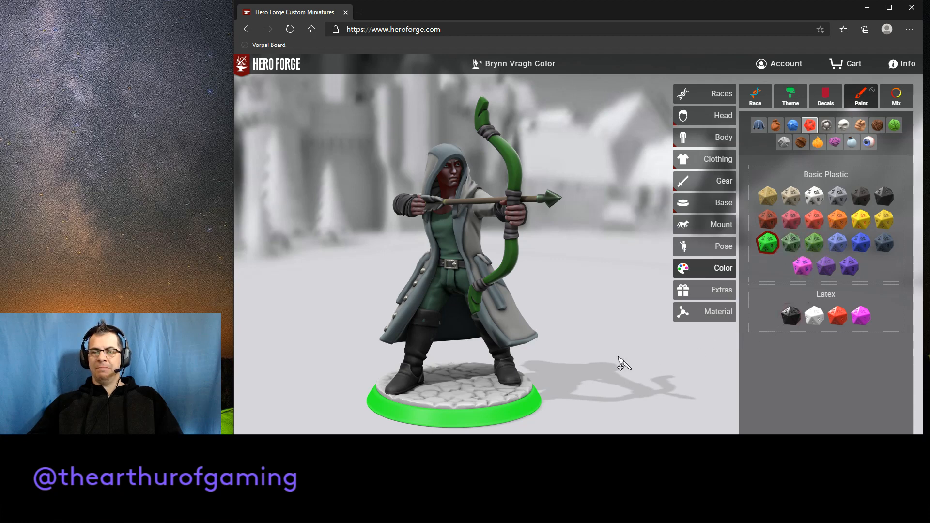
drag(599, 359, 586, 359)
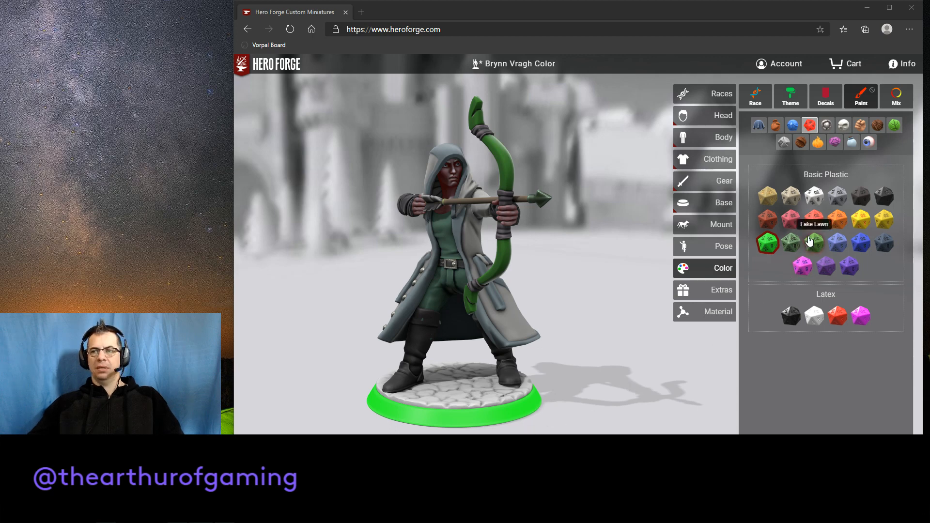
Compare the Fake Lawn and muted green plastic paints on the base rim, and return to Artificial Plant.
click(813, 242)
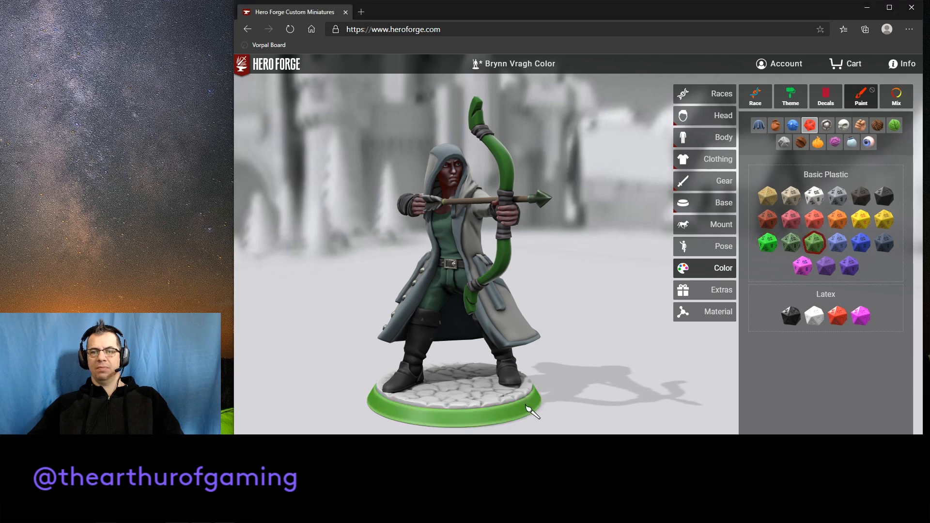
click(790, 246)
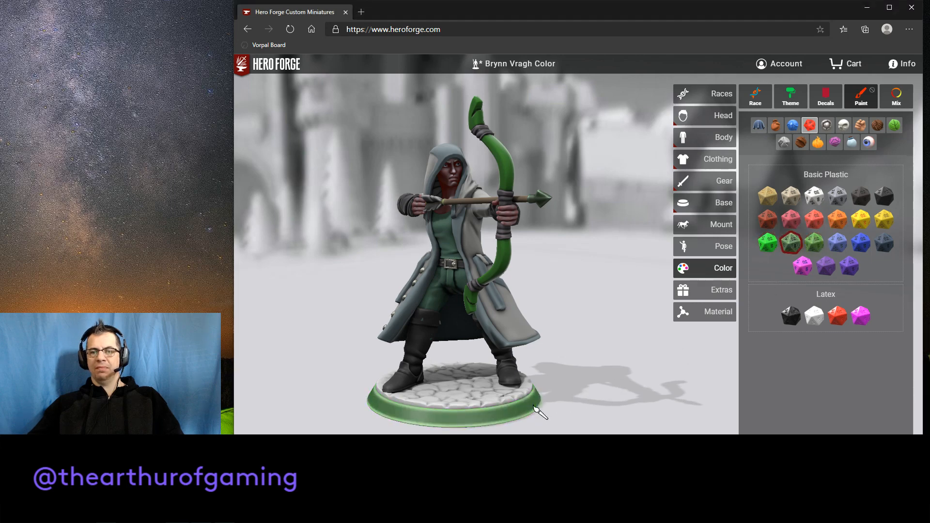
click(767, 243)
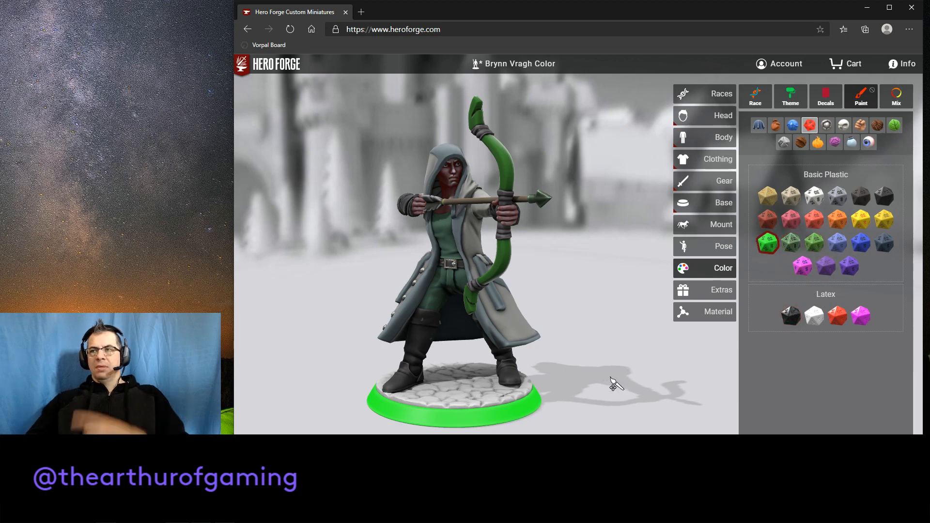
Try the light green Stalks paint and the medium green Leaves paint as alternatives for the base rim.
click(895, 126)
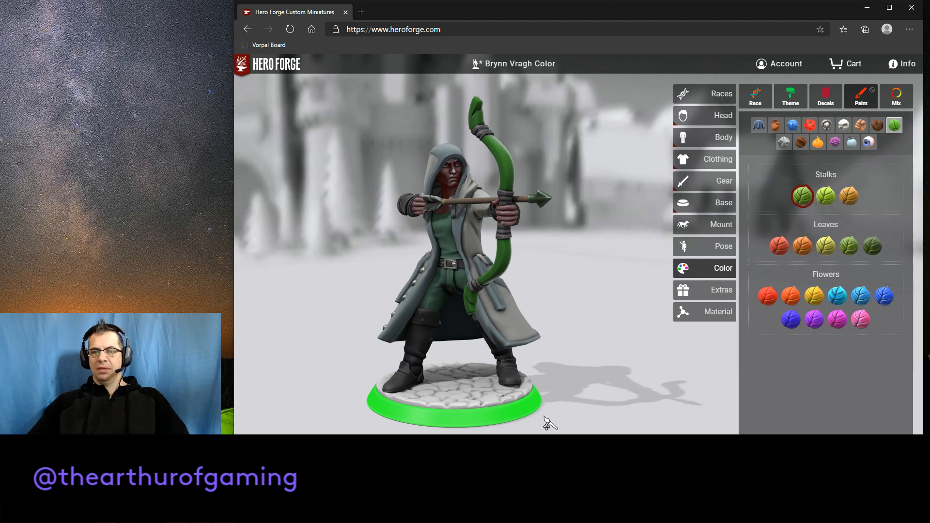
click(826, 196)
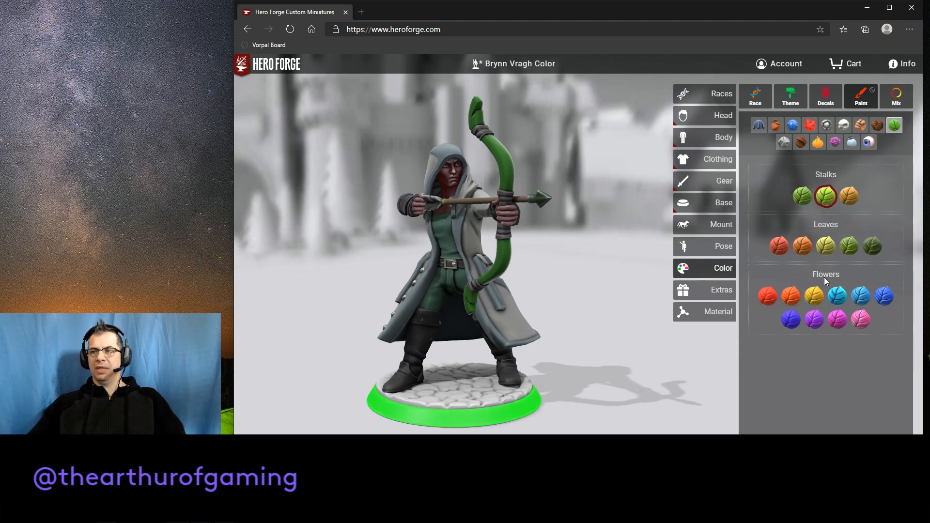
click(848, 246)
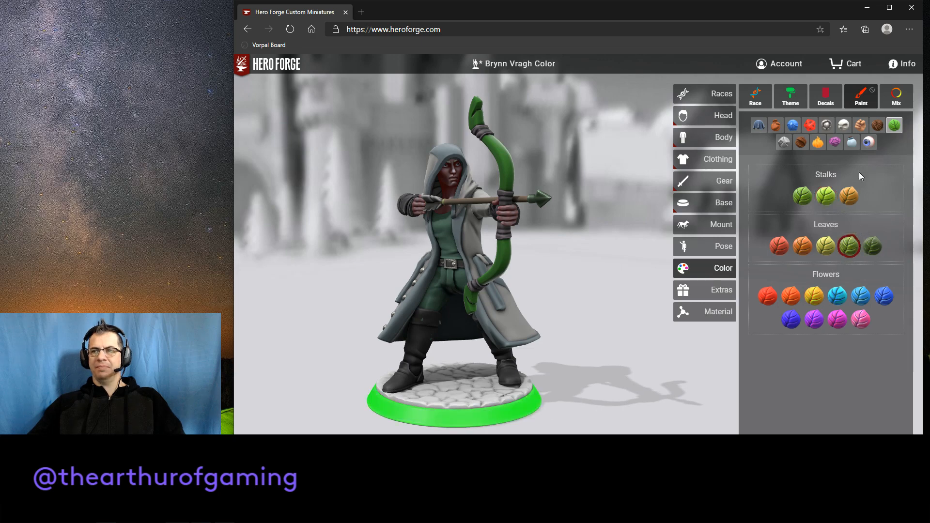
Compare the green paints of the Magic group on the base rim, and paint it with the darkest green.
click(818, 142)
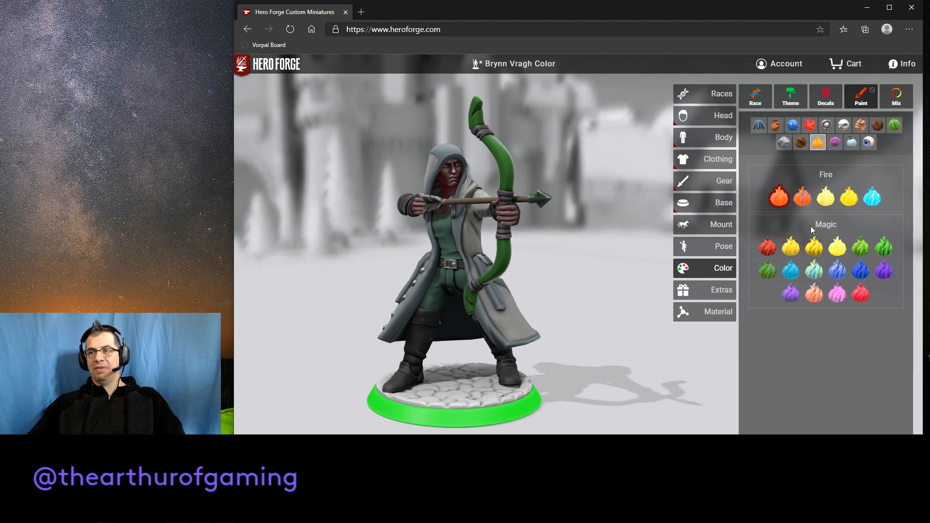
click(861, 252)
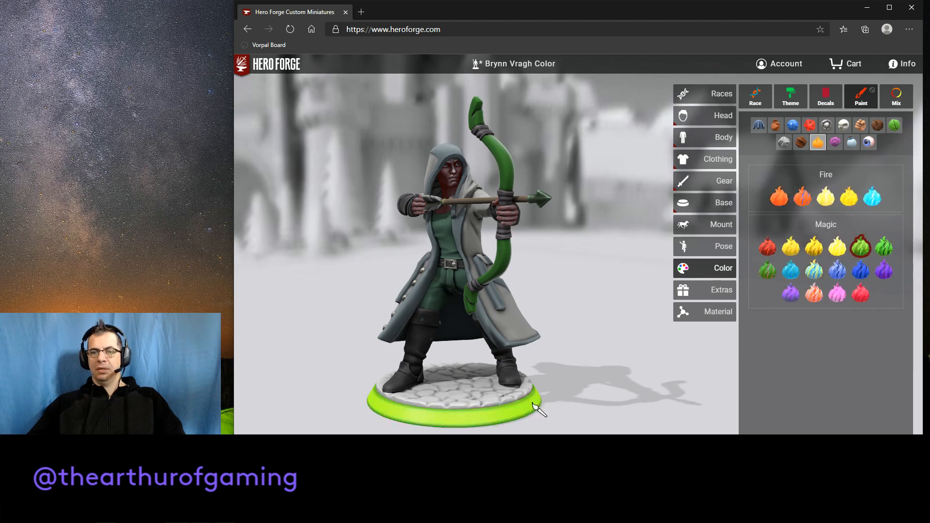
click(767, 270)
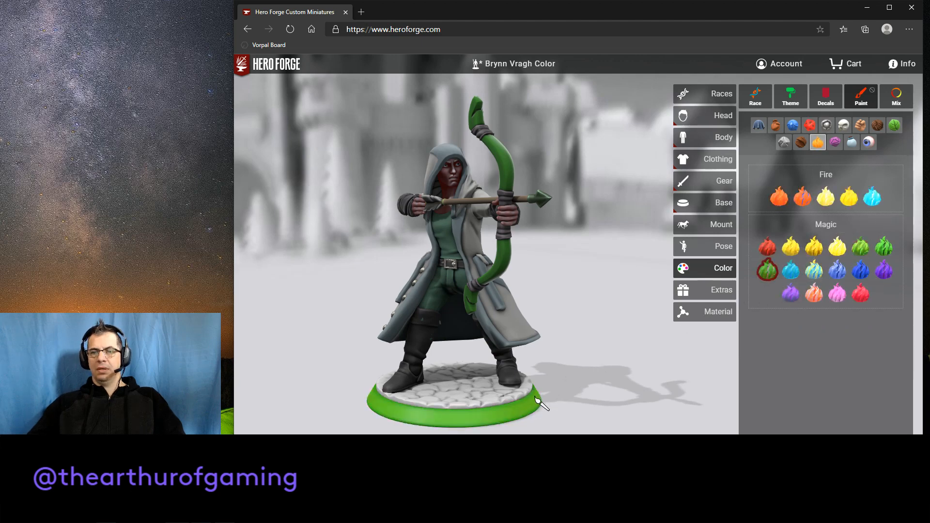
click(884, 247)
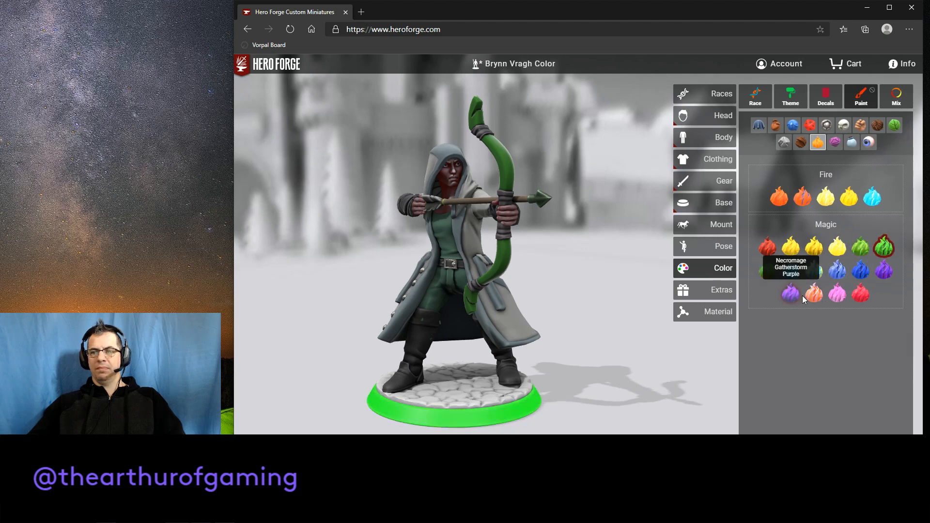
click(767, 270)
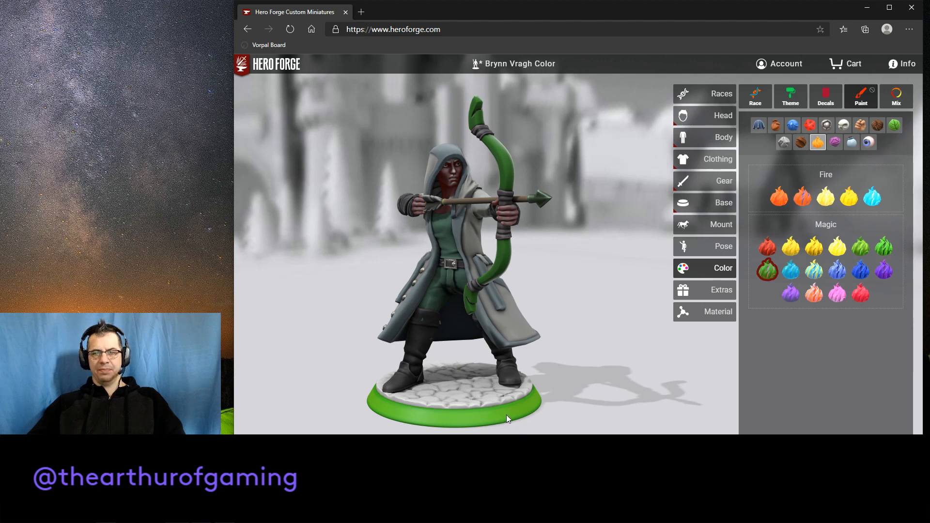
drag(612, 416, 621, 364)
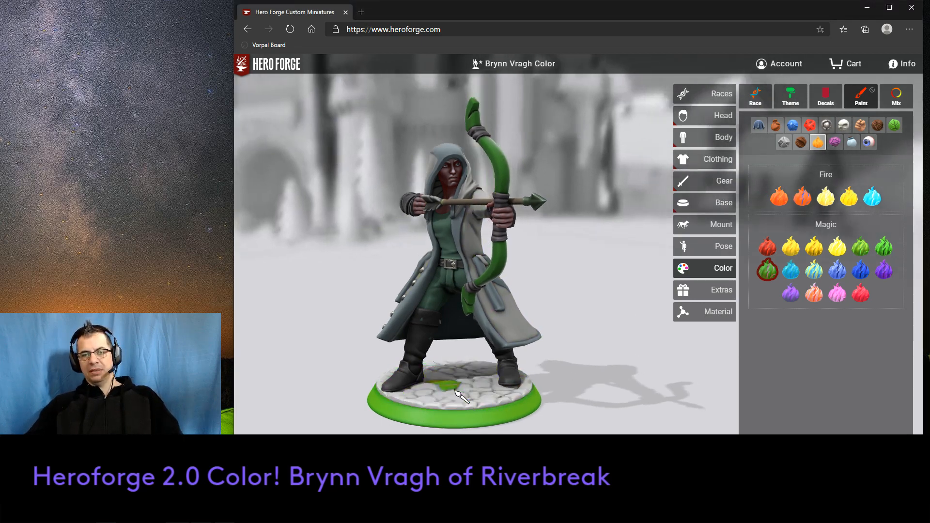
Paint part of the base's cobblestone surface with the green stone paint of the Rough group.
drag(597, 362, 610, 349)
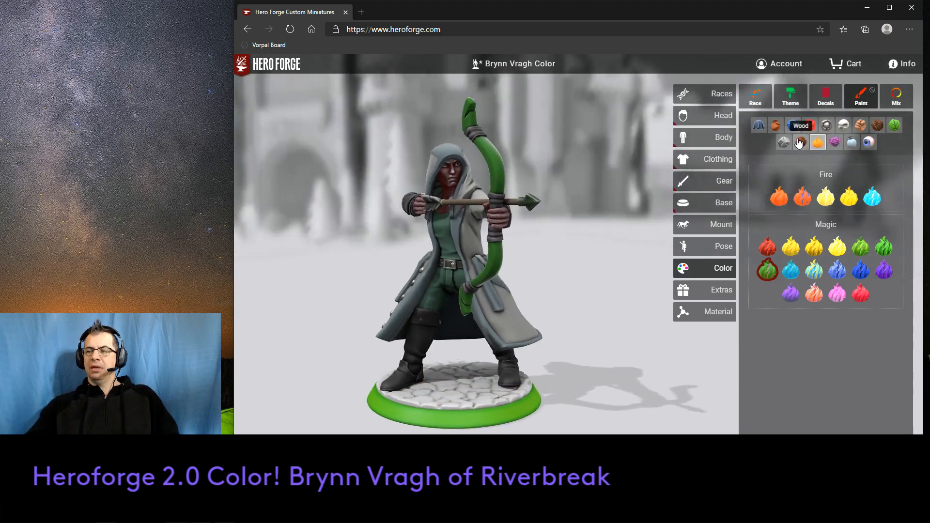
click(784, 143)
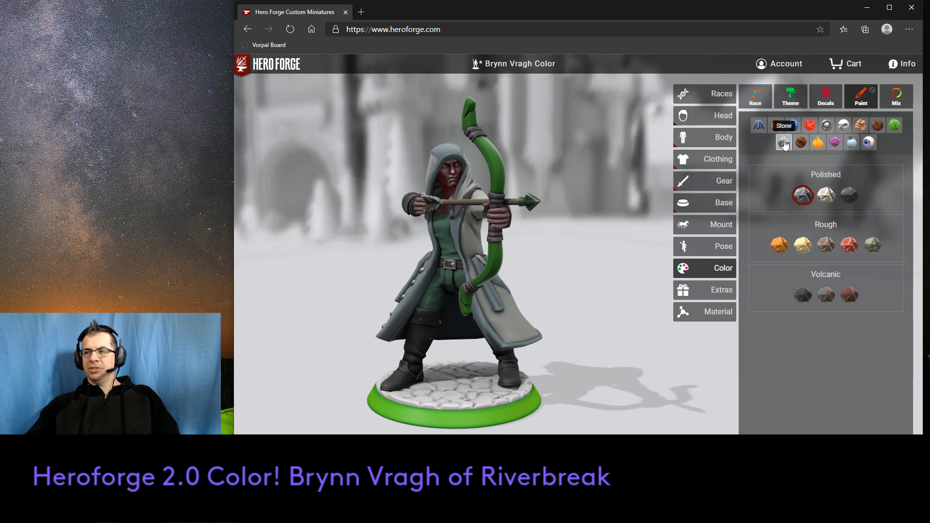
click(874, 246)
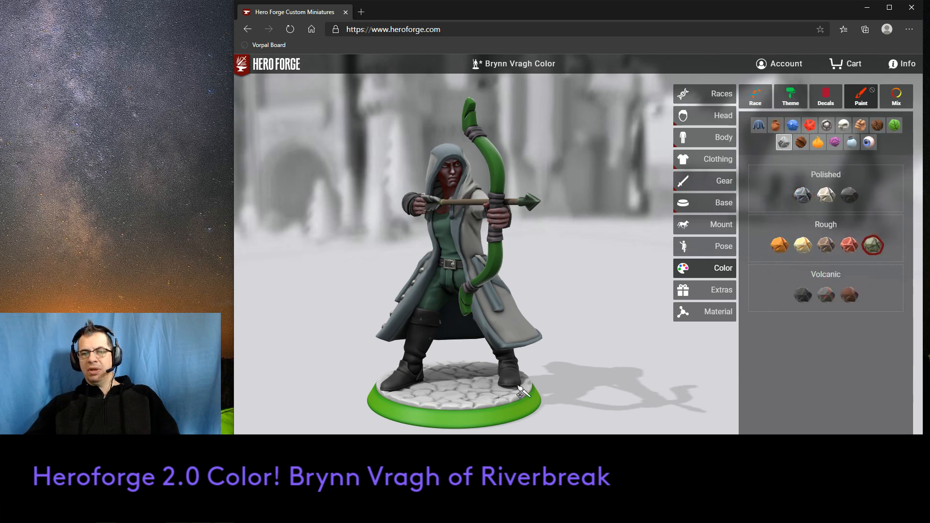
click(482, 393)
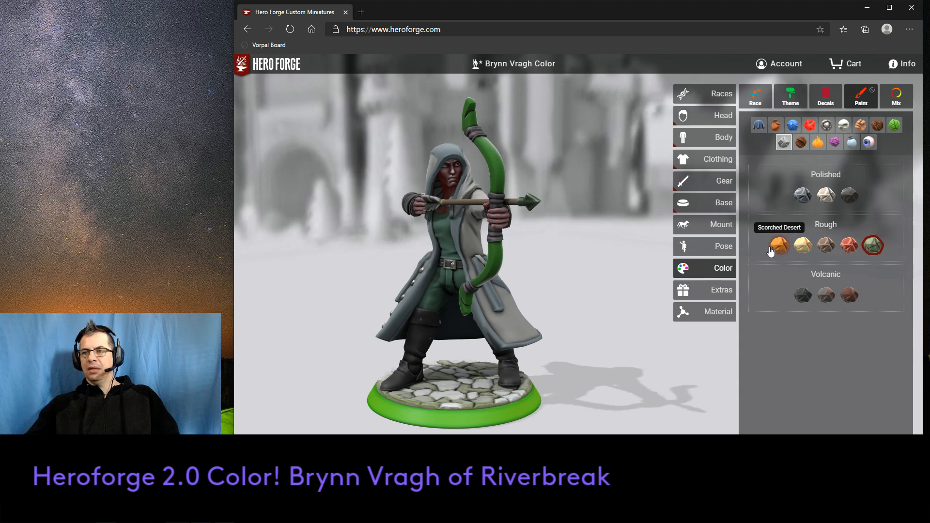
Paint a set of the base's cobblestones with the light green Stalks plant paint.
click(894, 125)
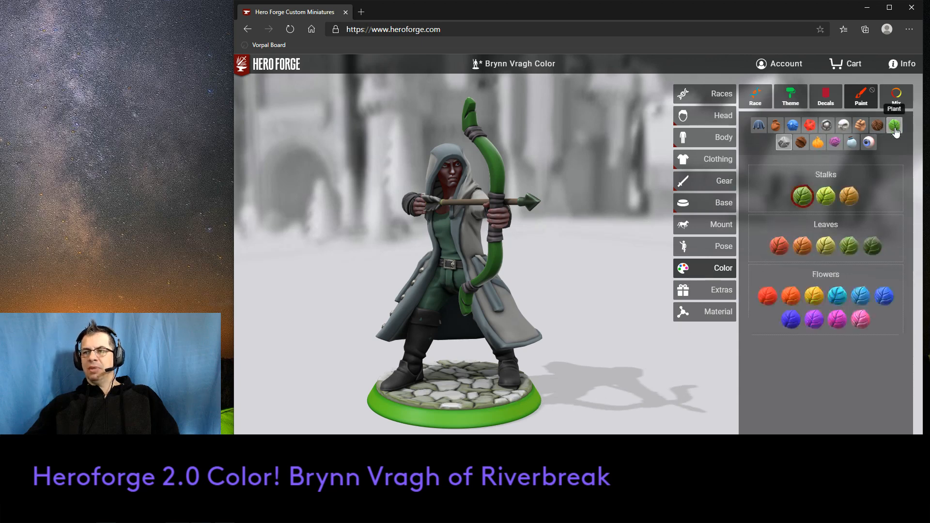
click(826, 198)
click(457, 384)
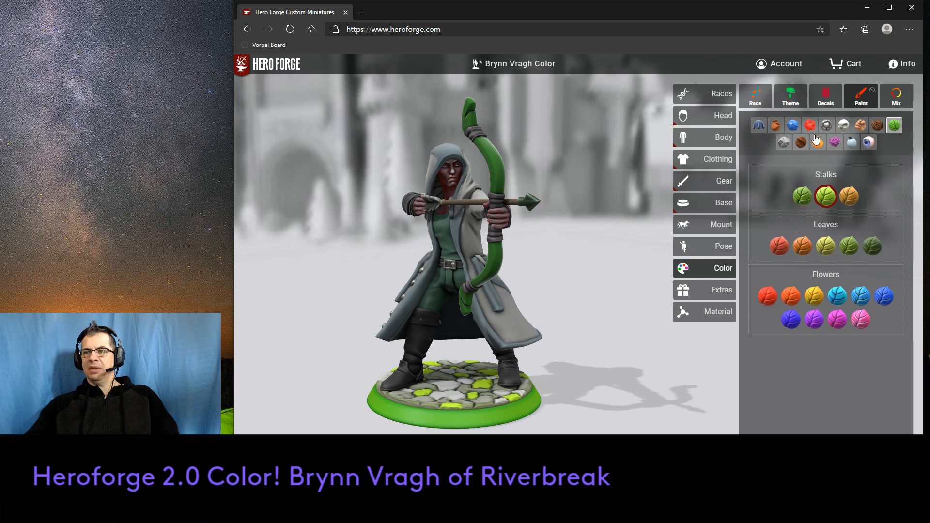
Paint another set of the base's cobblestones with the light green gem paint of the Magic group.
click(835, 142)
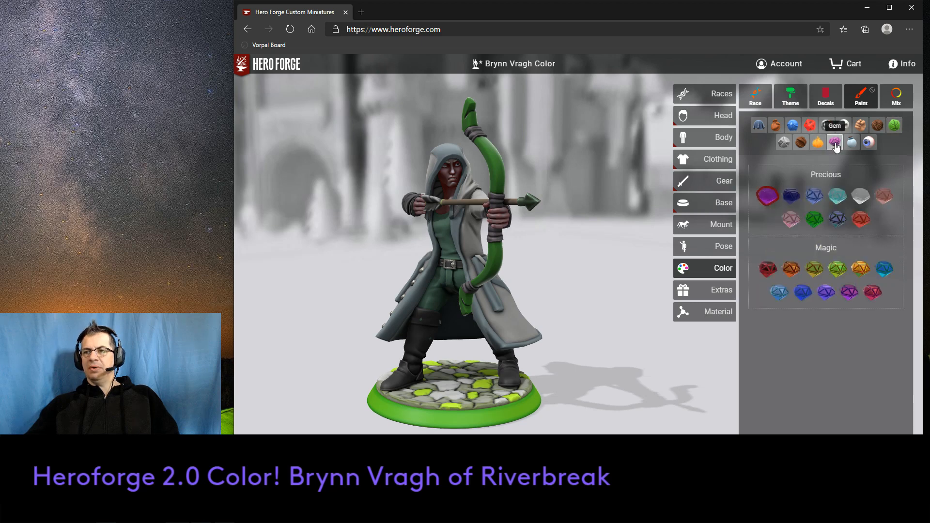
click(837, 269)
click(482, 385)
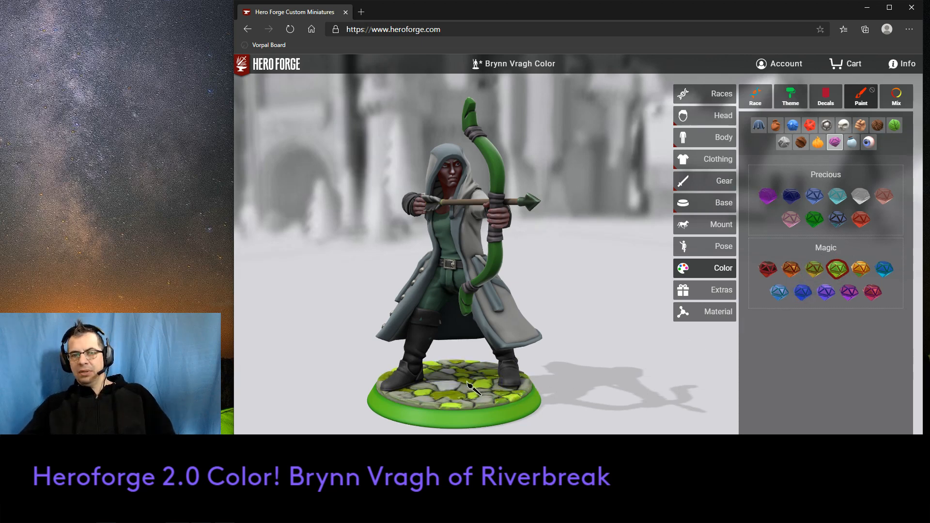
Paint the remaining grey stones and the gaps between the cobblestones with the green Rainbow paint.
drag(605, 406, 658, 424)
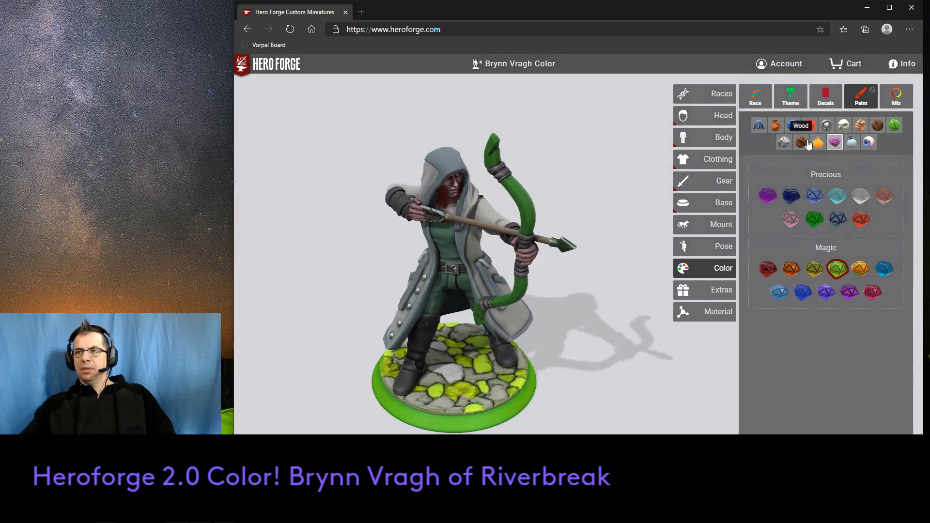
click(798, 126)
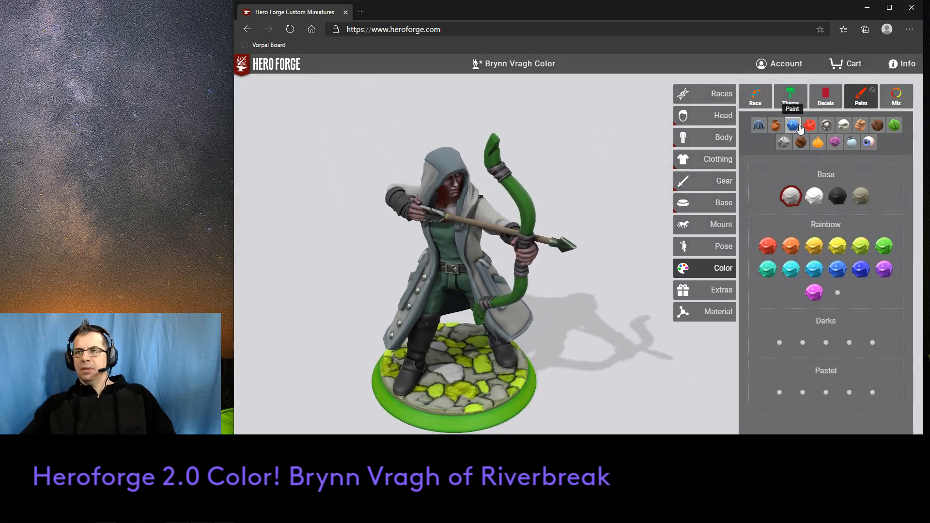
click(884, 247)
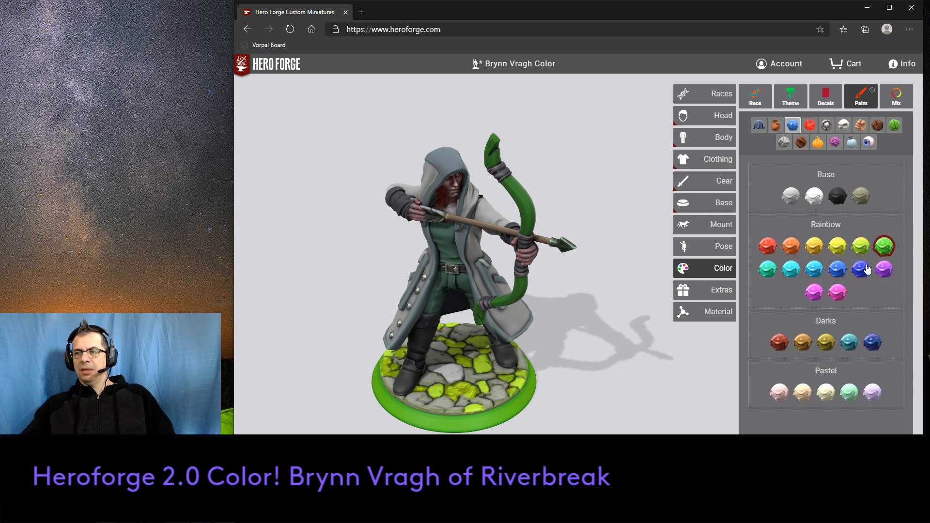
click(455, 377)
click(440, 346)
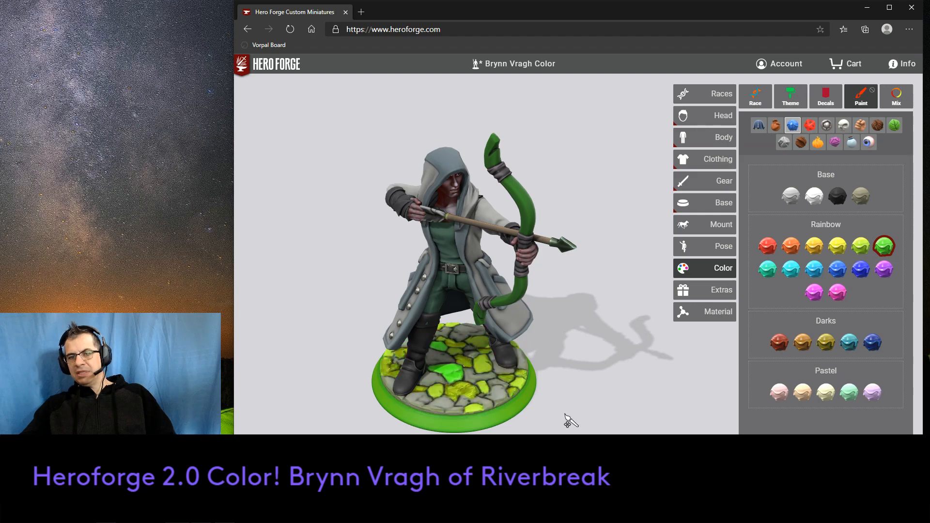
drag(565, 419, 729, 431)
mouse_move(513, 393)
mouse_down()
mouse_move(546, 417)
mouse_move(587, 415)
mouse_move(625, 398)
mouse_move(565, 399)
mouse_move(604, 401)
mouse_move(571, 397)
mouse_move(594, 395)
mouse_move(587, 401)
mouse_move(608, 384)
mouse_move(615, 400)
mouse_move(571, 357)
mouse_move(598, 369)
mouse_move(600, 397)
mouse_up()
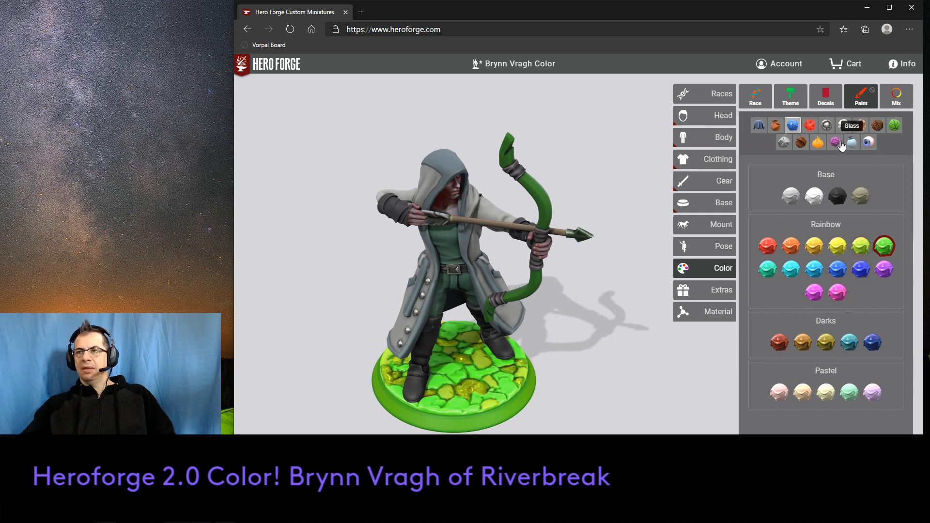
Look through the leather and fabric paints, and apply the green Colored metal paint to the ground between the base's cobblestones.
click(776, 128)
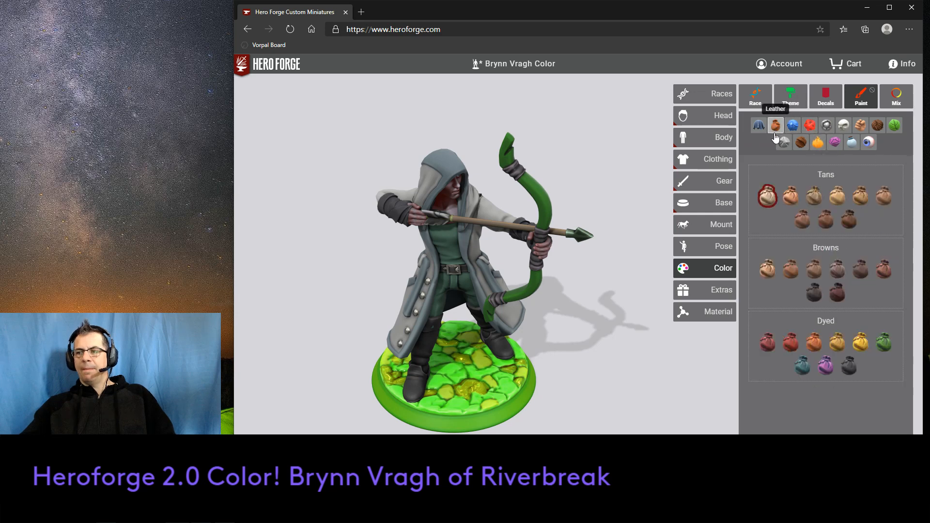
click(759, 127)
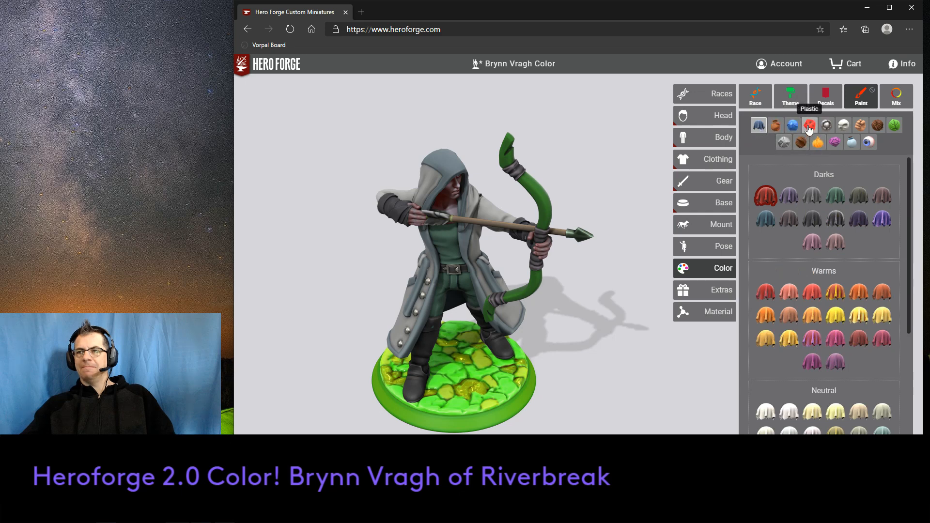
click(826, 125)
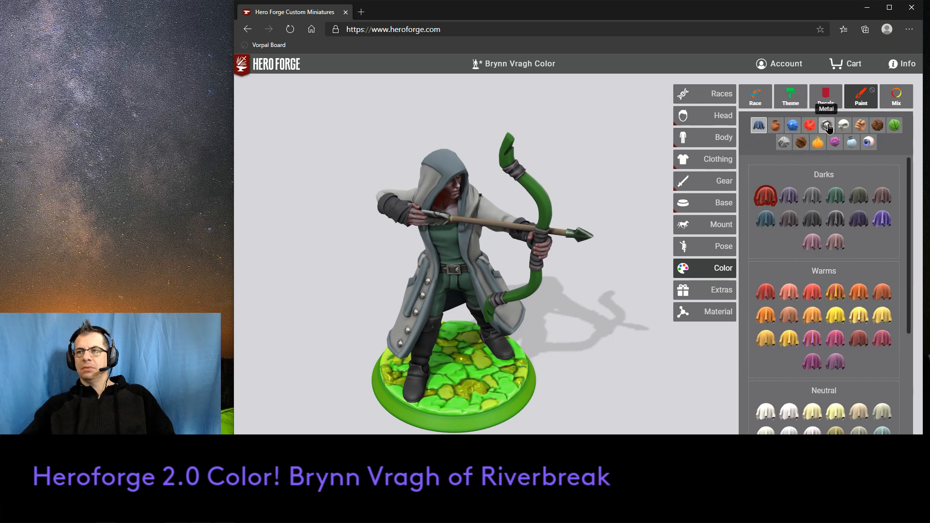
scroll(814, 177, down, 3)
scroll(860, 232, up, 2)
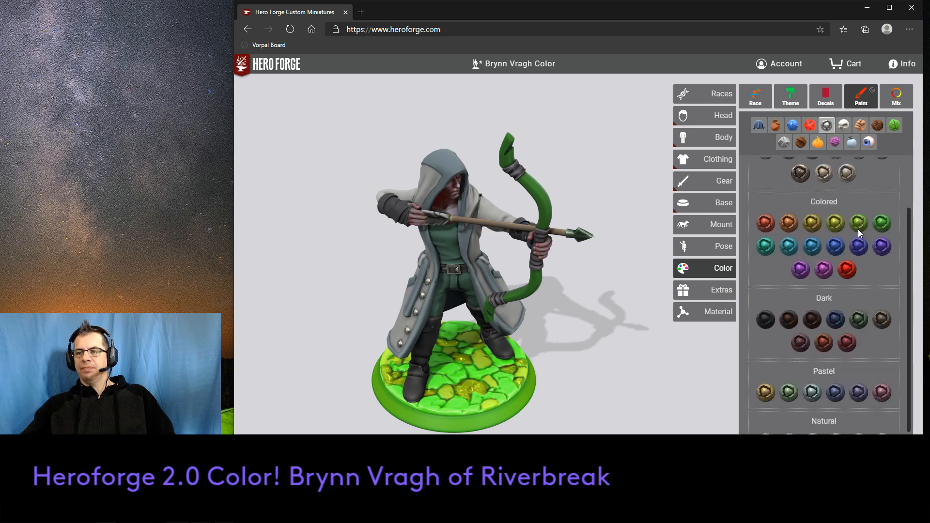
click(881, 269)
click(514, 390)
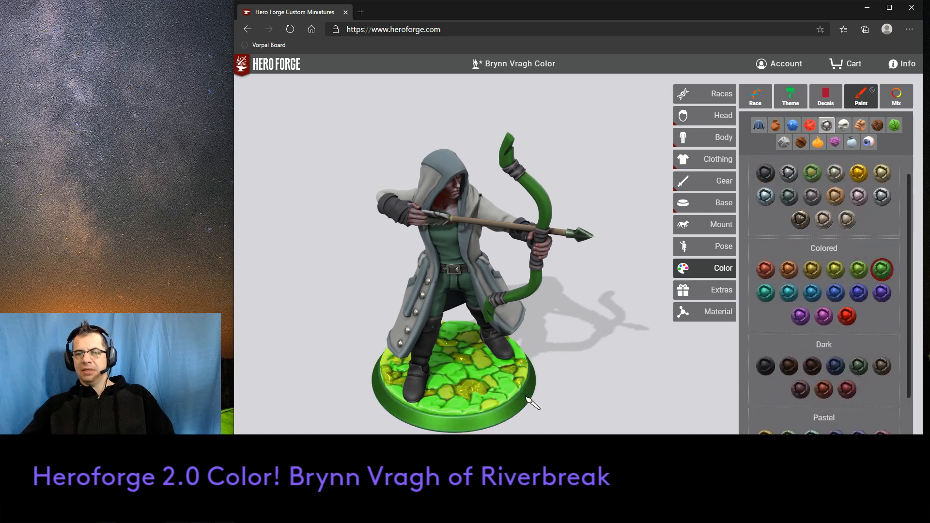
drag(557, 401, 643, 384)
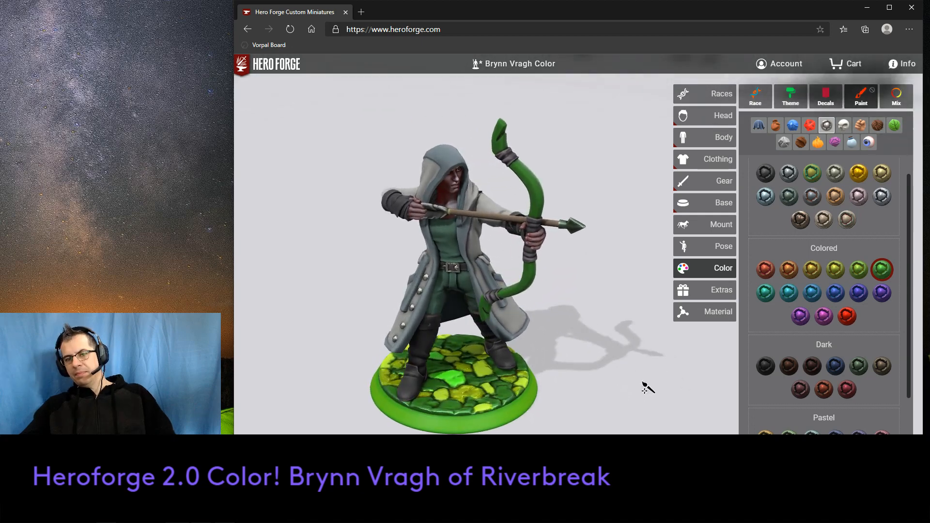
mouse_move(707, 353)
mouse_down()
mouse_move(606, 365)
mouse_move(594, 394)
mouse_move(694, 394)
mouse_move(604, 396)
mouse_move(591, 409)
mouse_move(626, 402)
mouse_move(571, 394)
mouse_move(586, 365)
mouse_move(590, 380)
mouse_move(641, 363)
mouse_move(577, 388)
mouse_move(601, 353)
mouse_move(575, 353)
mouse_move(639, 353)
mouse_move(600, 358)
mouse_move(629, 363)
mouse_move(594, 363)
mouse_move(649, 357)
mouse_move(599, 338)
mouse_move(656, 348)
mouse_move(589, 338)
mouse_move(685, 379)
mouse_move(573, 369)
mouse_move(667, 386)
mouse_move(579, 392)
mouse_move(649, 373)
mouse_move(616, 372)
mouse_up()
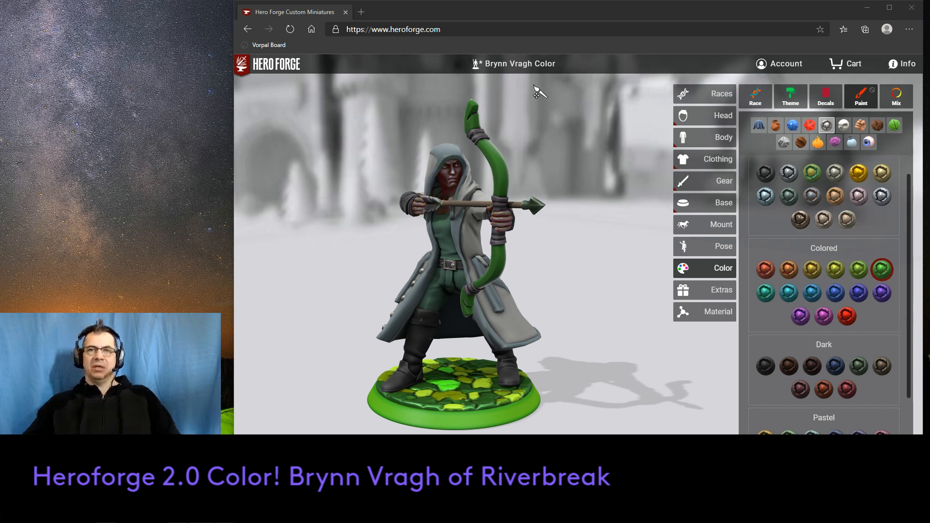
Save the colored miniature under its existing name.
click(530, 63)
click(504, 115)
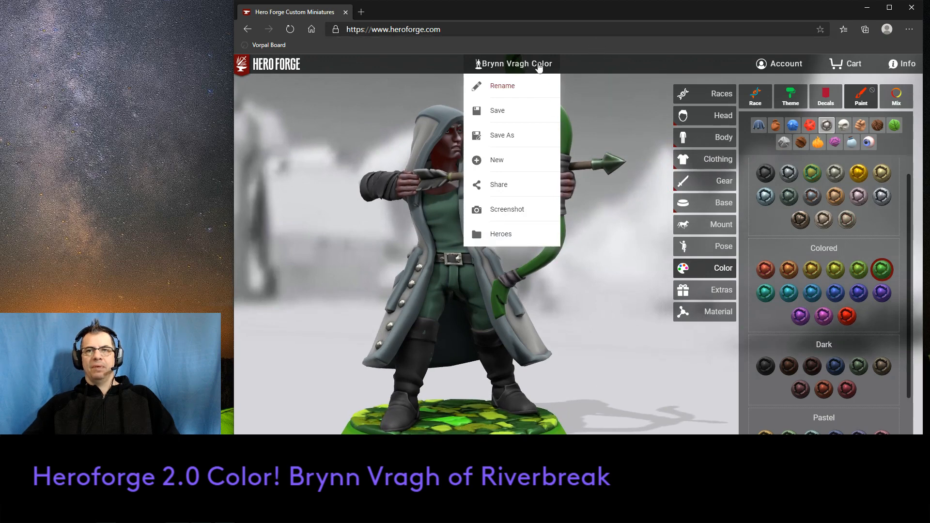
click(597, 164)
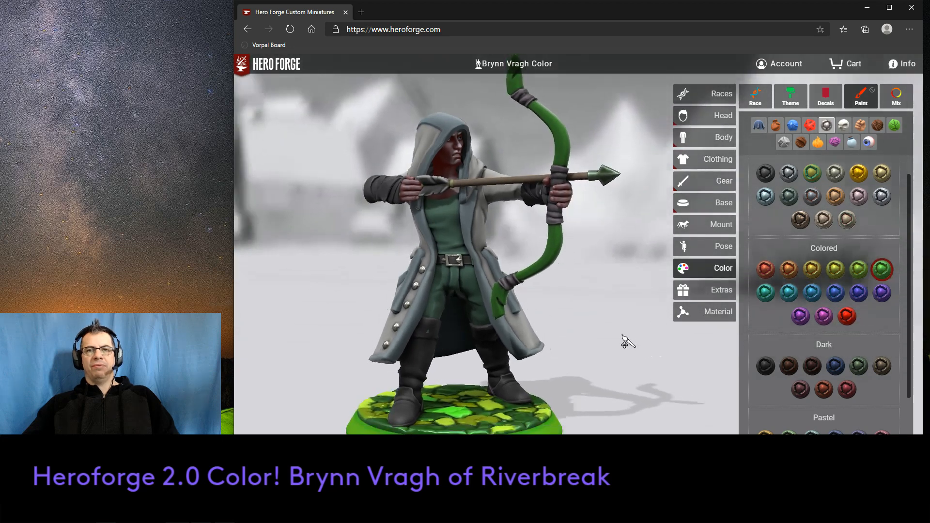
drag(617, 334, 598, 336)
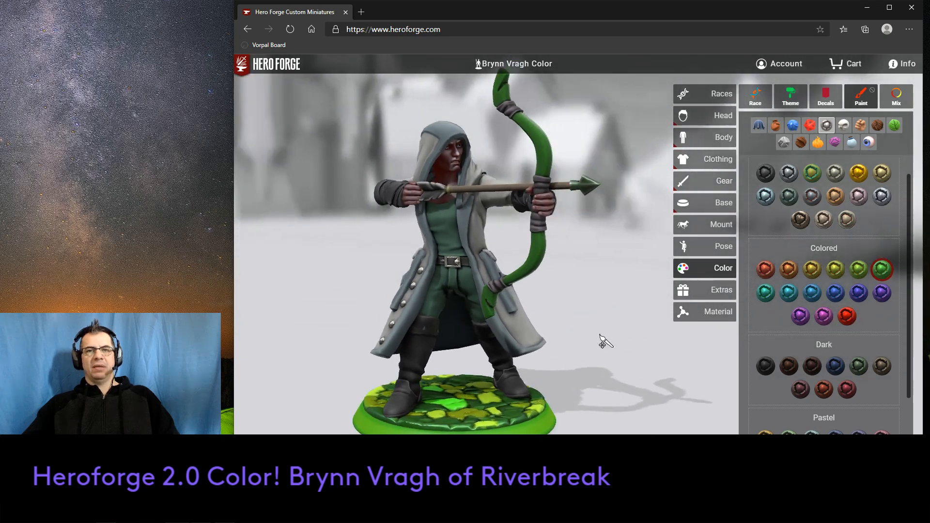